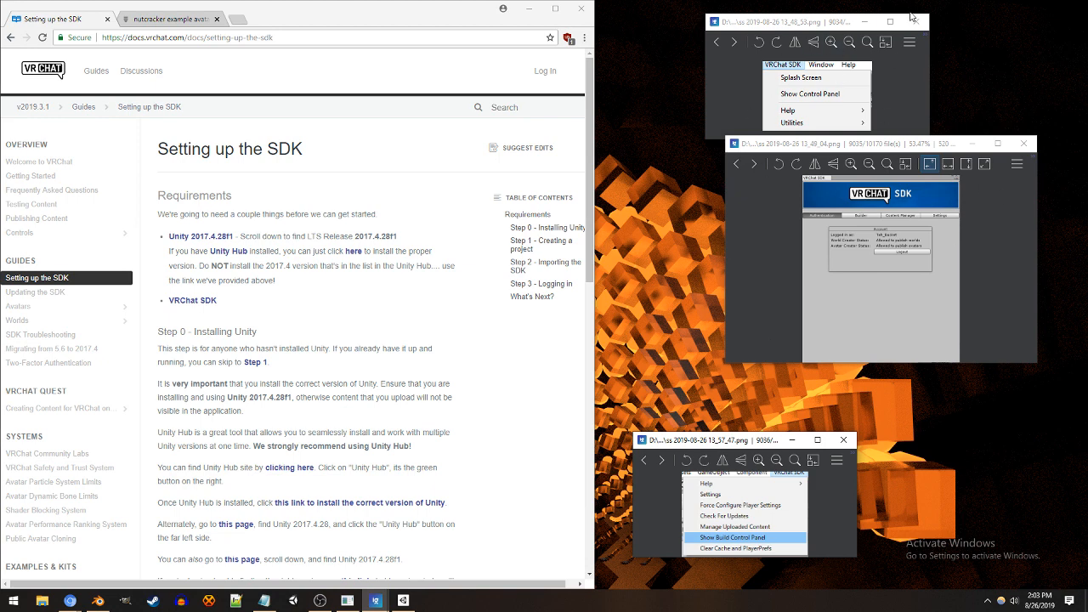
Step: Close the three open screenshot image windows
left_click(915, 21)
left_click(1024, 143)
left_click(846, 440)
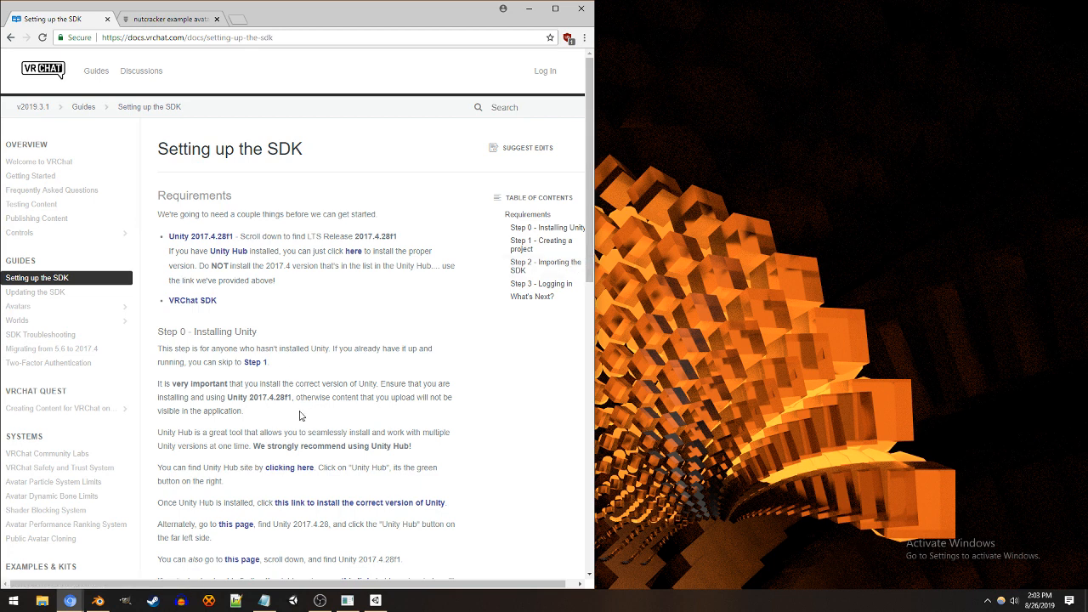
double_click(287, 352)
double_click(264, 353)
double_click(289, 350)
double_click(266, 349)
double_click(278, 265)
left_click(283, 251)
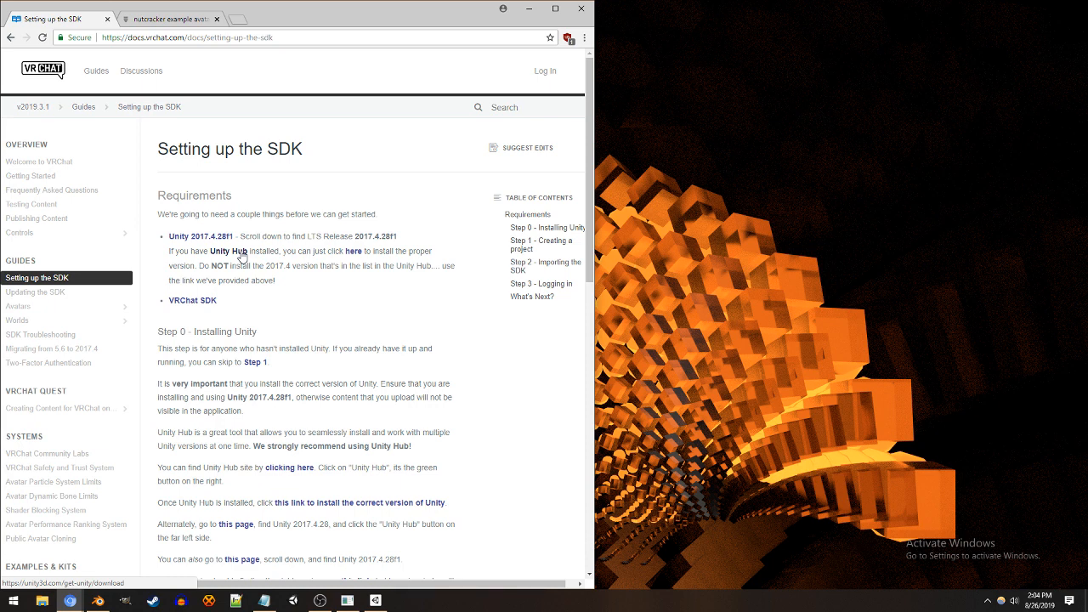
Step: Open the Unity download page linked in the SDK setup guide and download the Unity Hub installer
middle_click(242, 255)
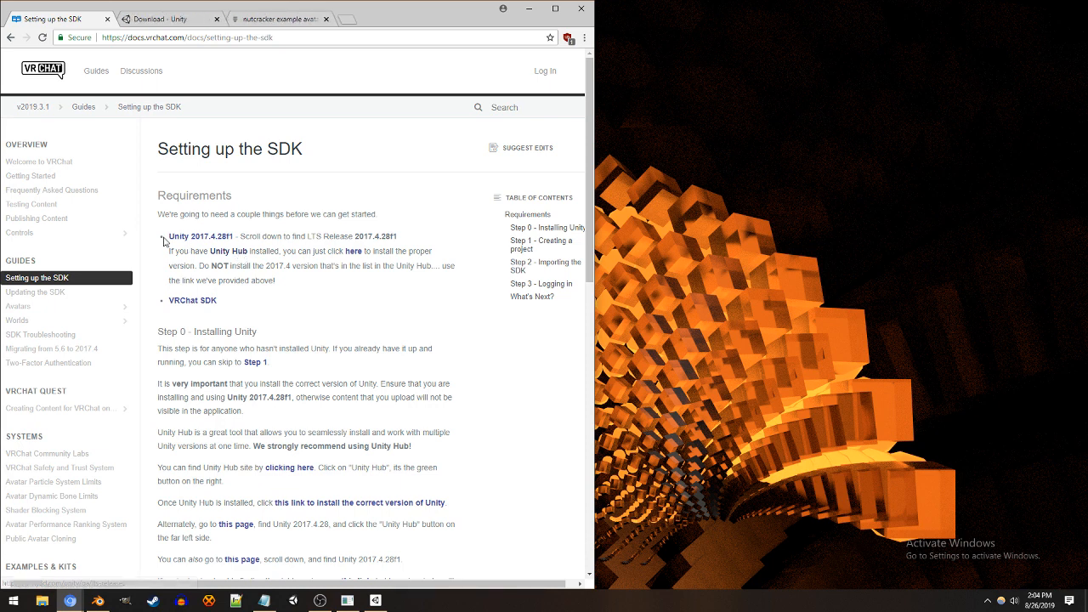
left_click_drag(429, 217, 404, 241)
left_click_drag(168, 250, 330, 282)
left_click(162, 19)
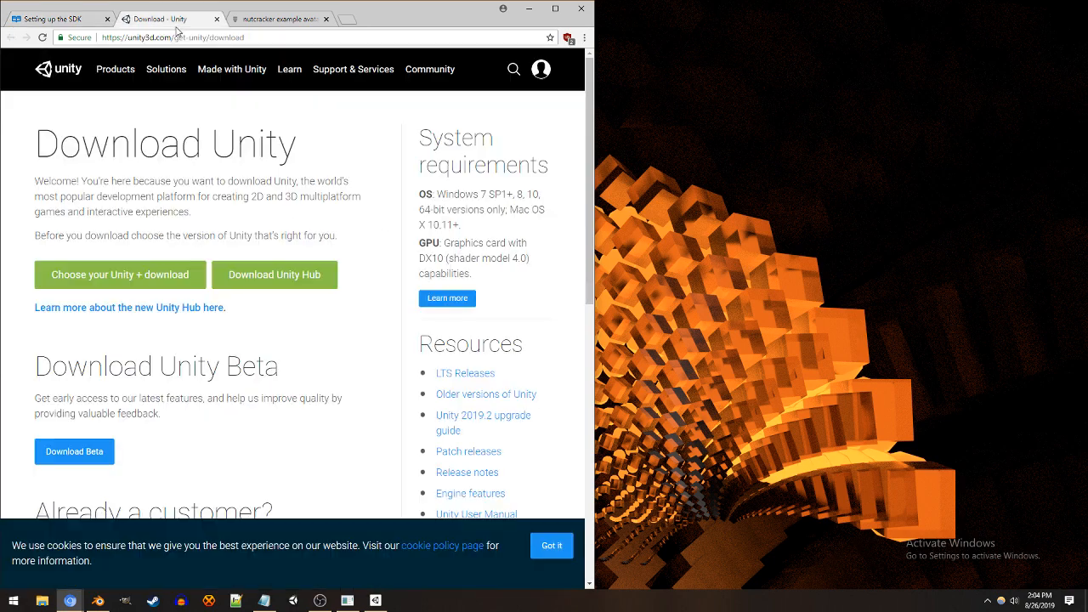
left_click(275, 277)
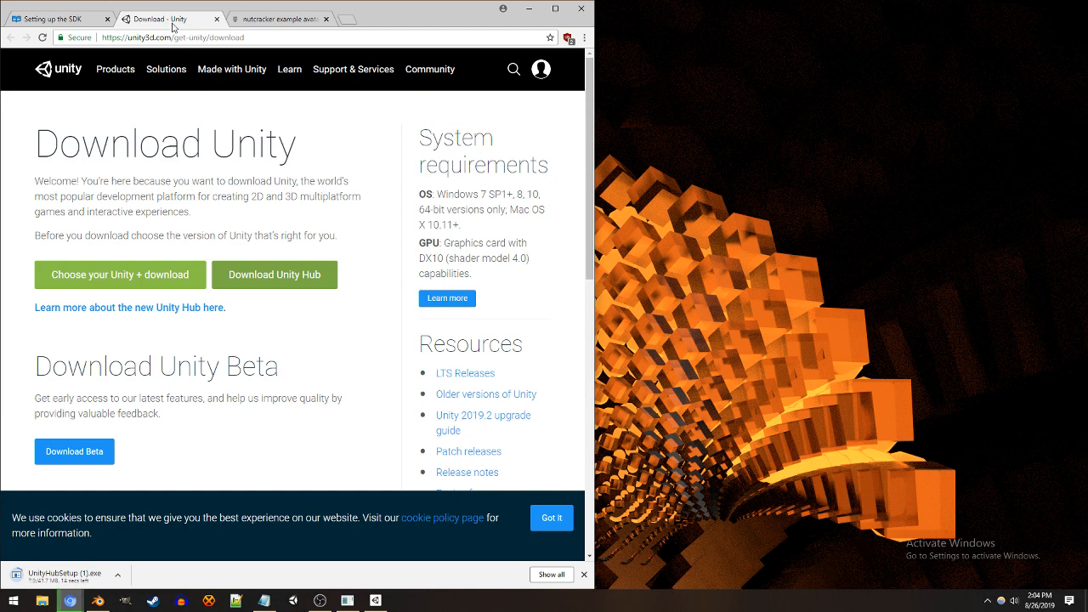
Step: View the Create a Unity ID page from the Unity site's account options and close that page
left_click(541, 73)
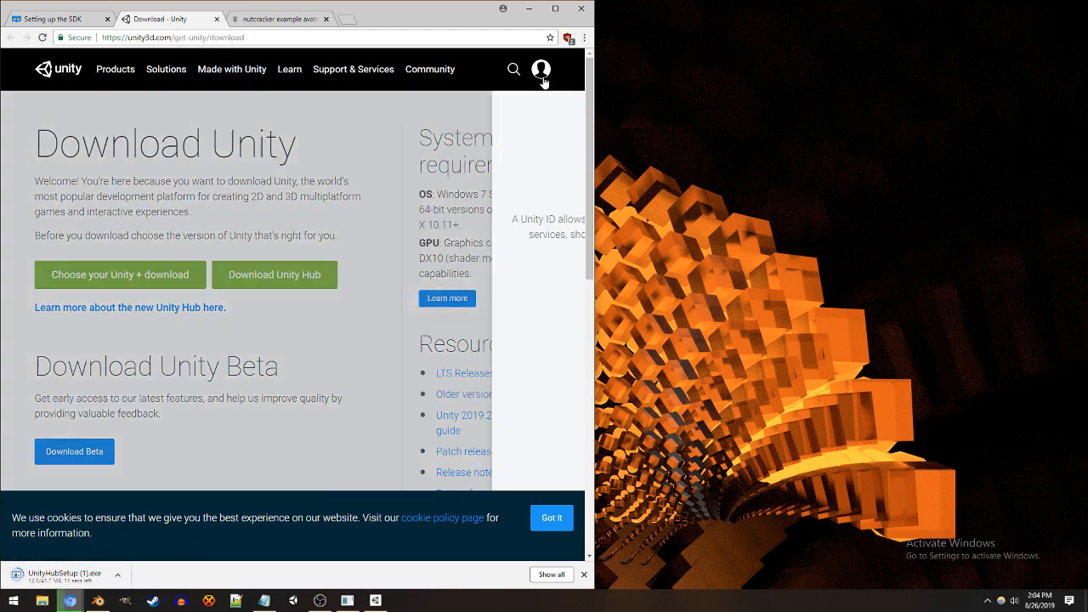
left_click(462, 291)
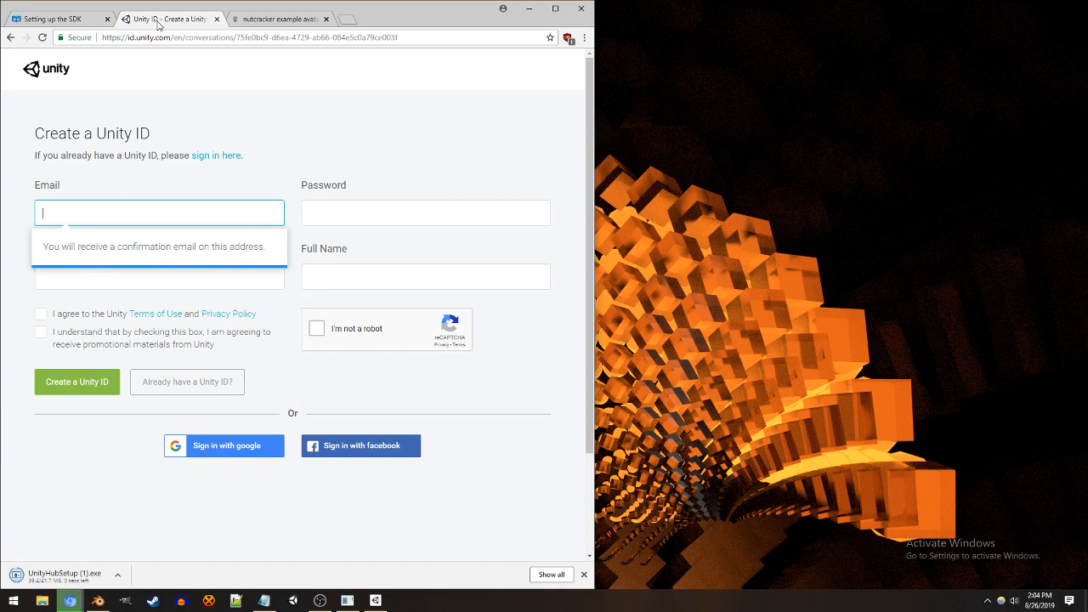
middle_click(159, 26)
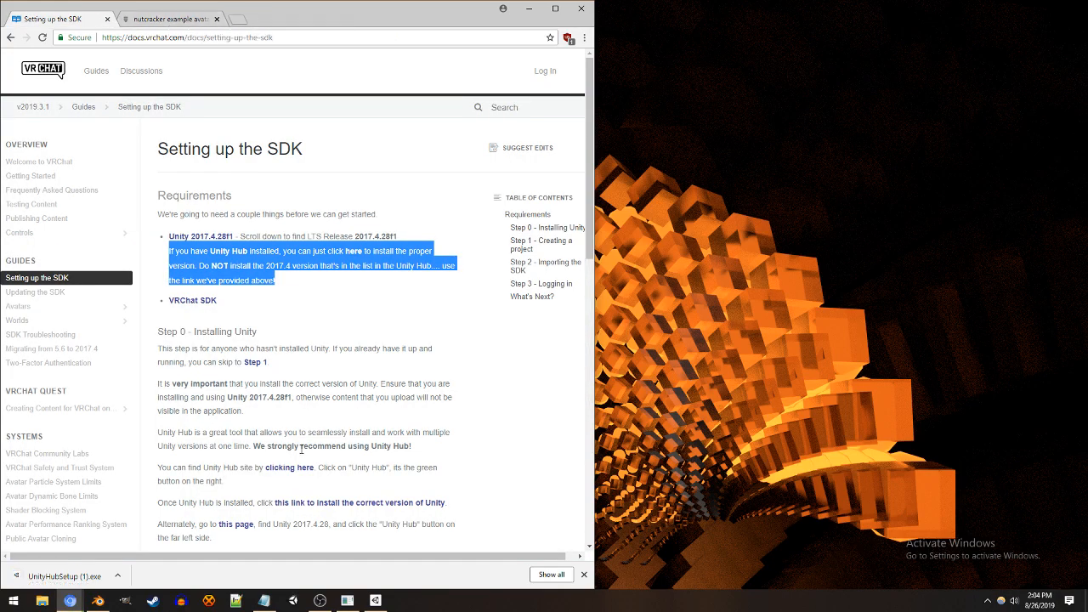
Step: Launch the downloaded Unity Hub installer and cancel the setup at the license agreement
left_click(85, 582)
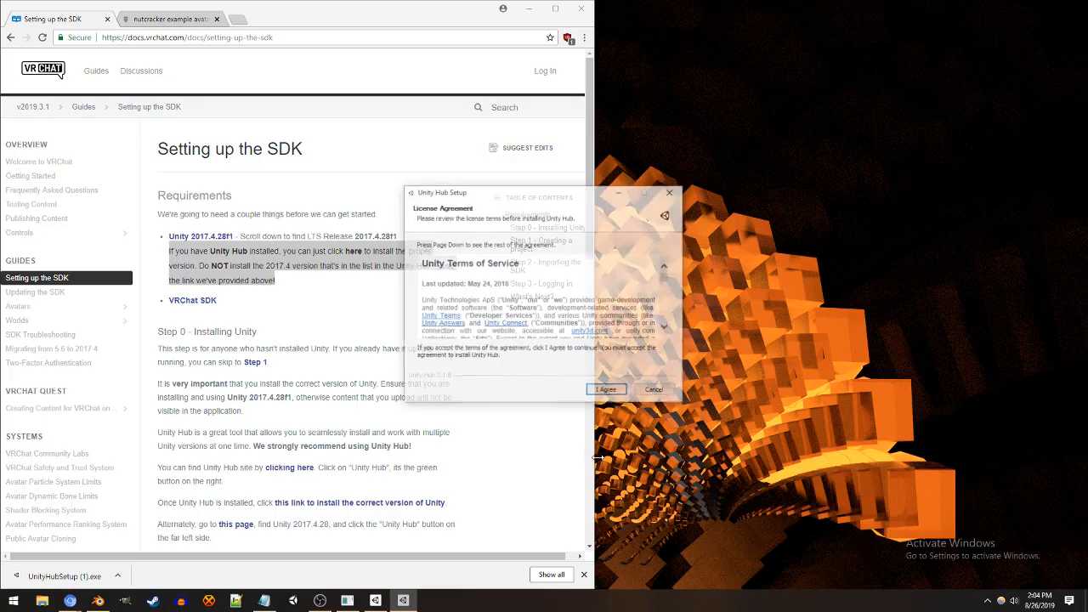
left_click(655, 391)
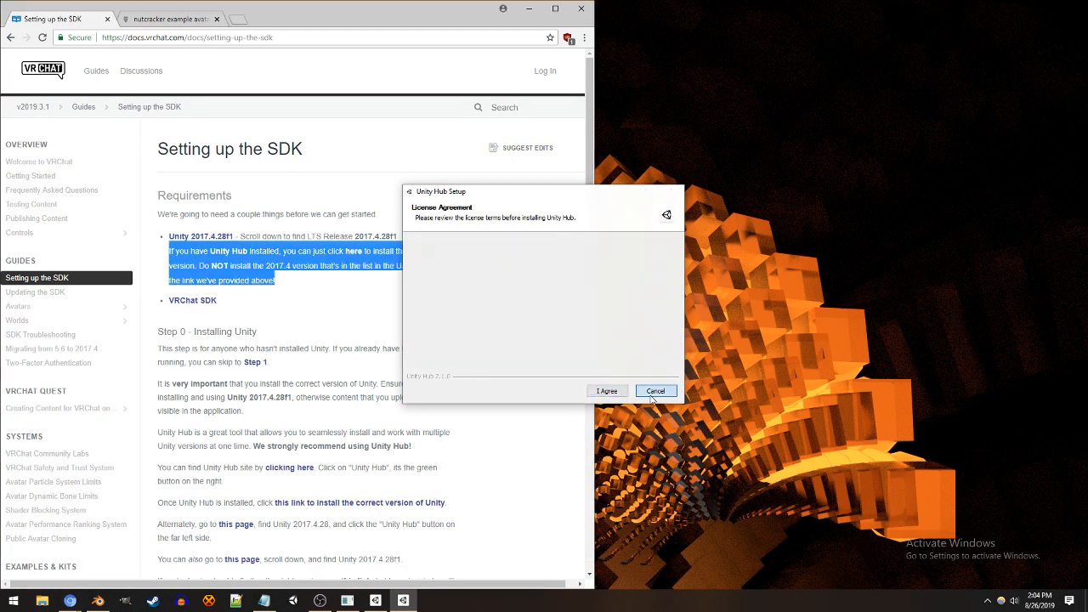
Step: Switch to Unity Hub, place its window beside the guide and show the installed Unity versions
mouse_move(385, 604)
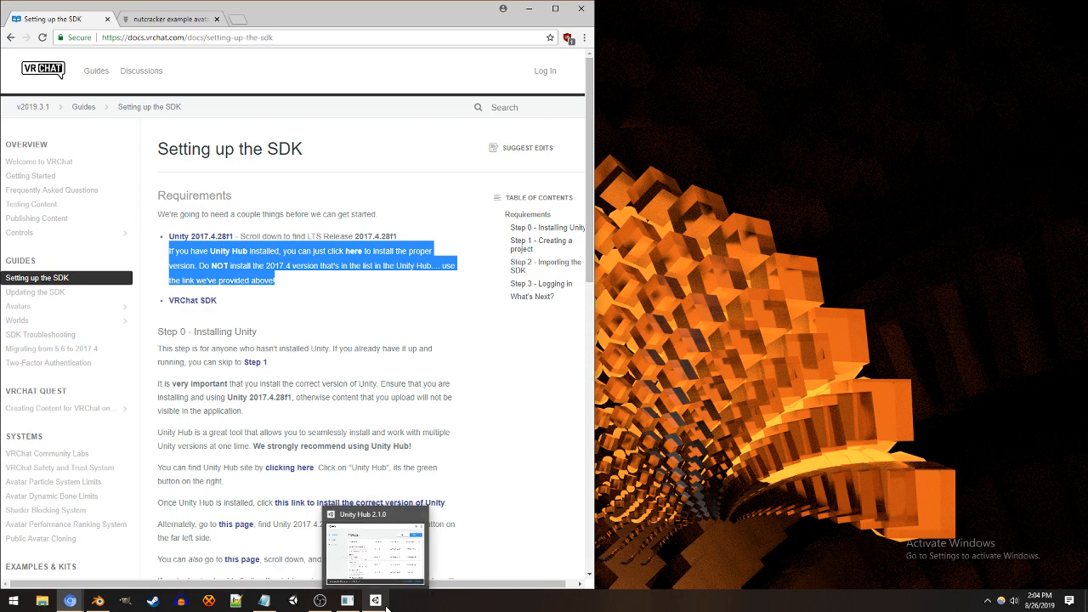
left_click(385, 605)
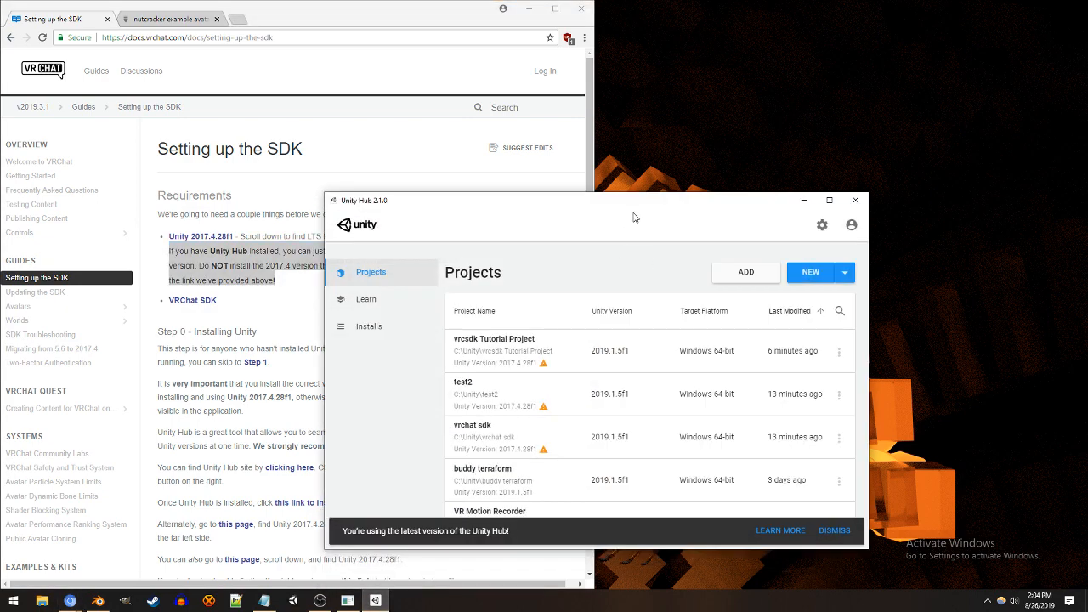
left_click_drag(633, 218, 724, 168)
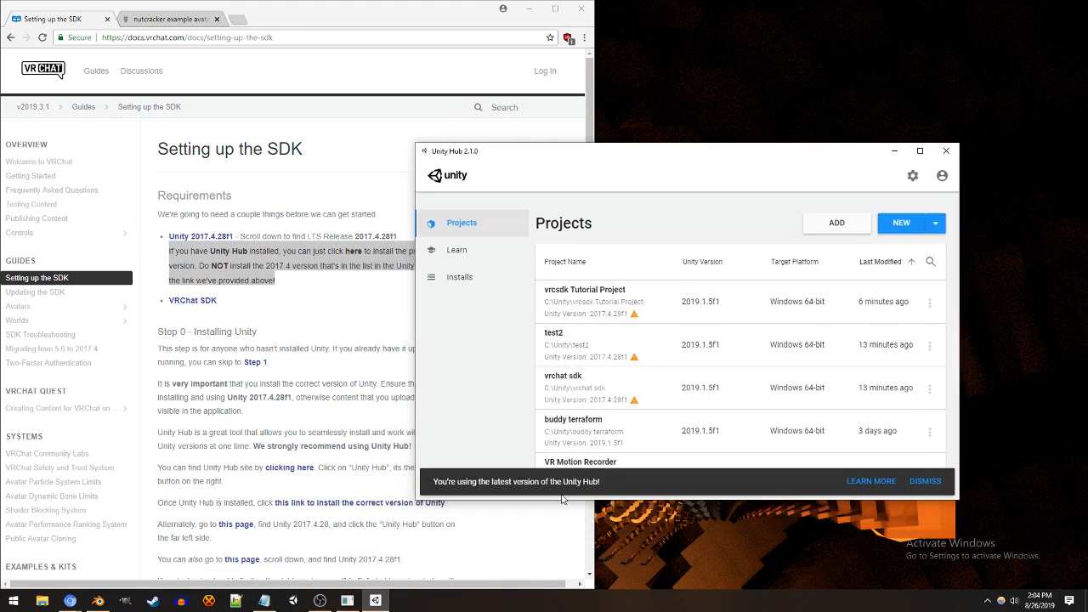
left_click(503, 276)
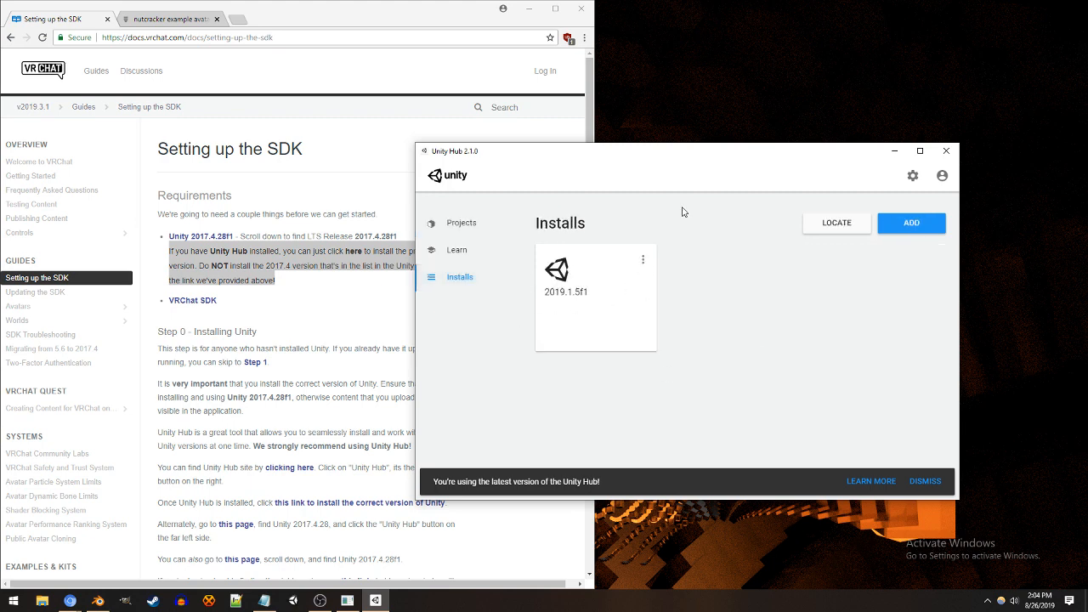
Step: Examine the Unity releases offered for adding a new version, and leave without choosing one
left_click(928, 230)
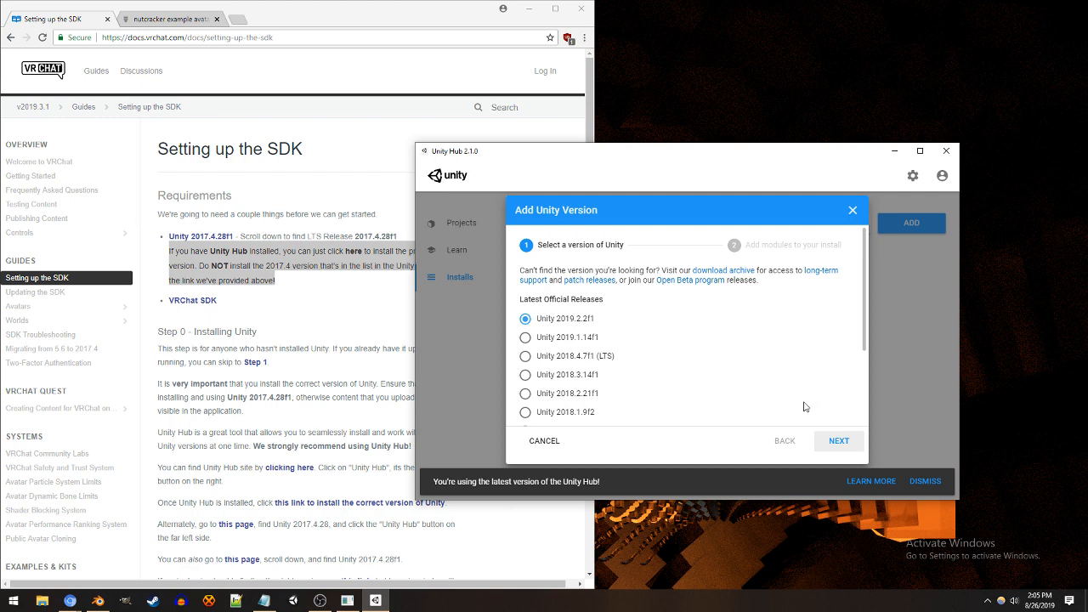
scroll(582, 402, "down", 3)
scroll(581, 403, "up", 3)
scroll(583, 382, "down", 5)
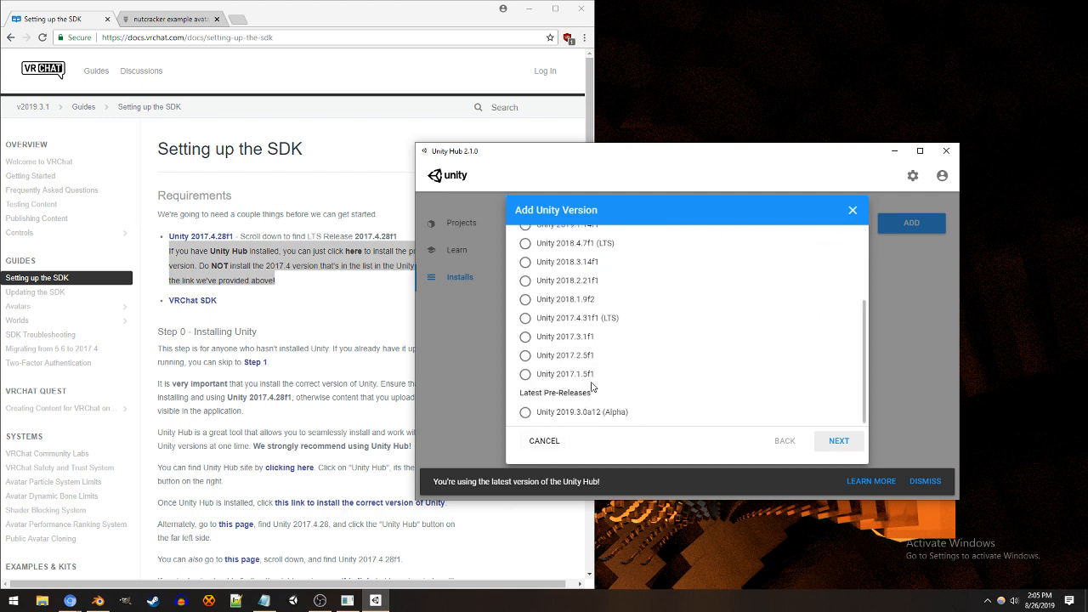
scroll(591, 378, "up", 5)
scroll(546, 408, "down", 3)
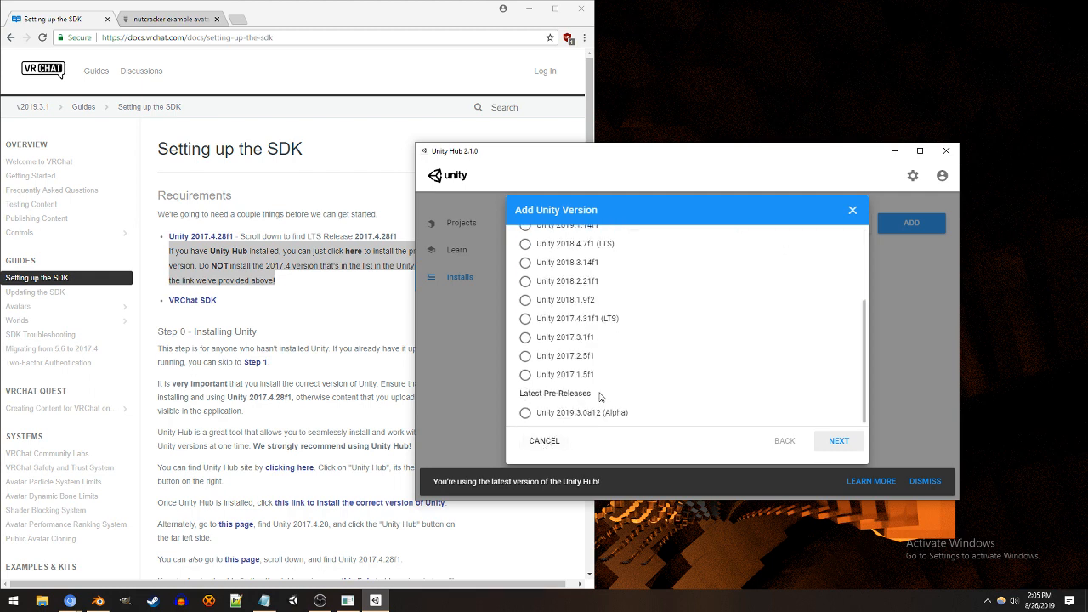
left_click(537, 442)
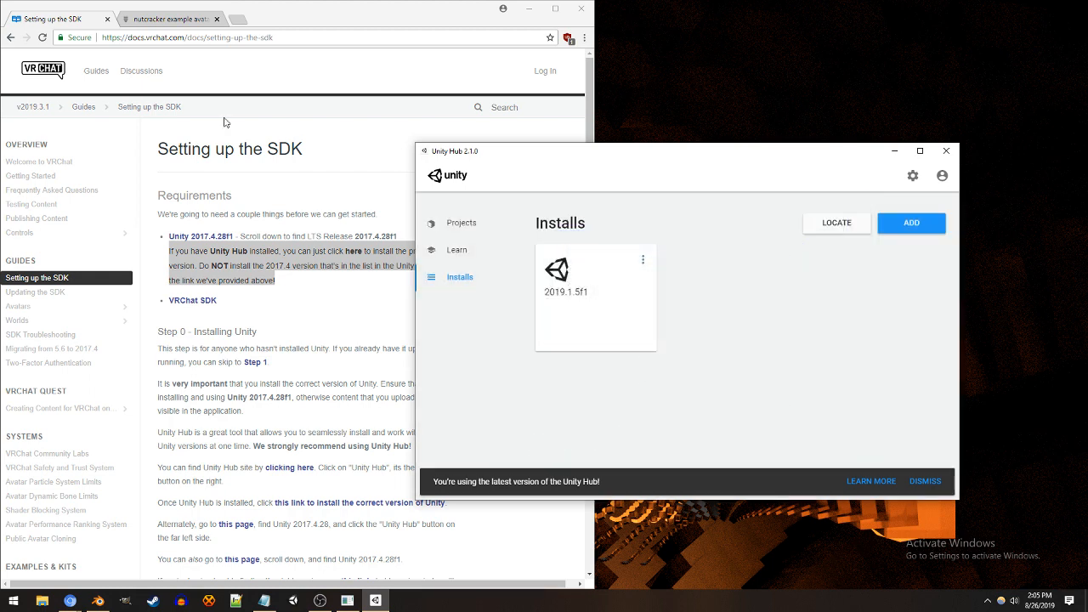
Step: Open the guide's direct install link for Unity 2017.4.28f1 in Unity Hub
left_click(81, 19)
left_click(253, 271)
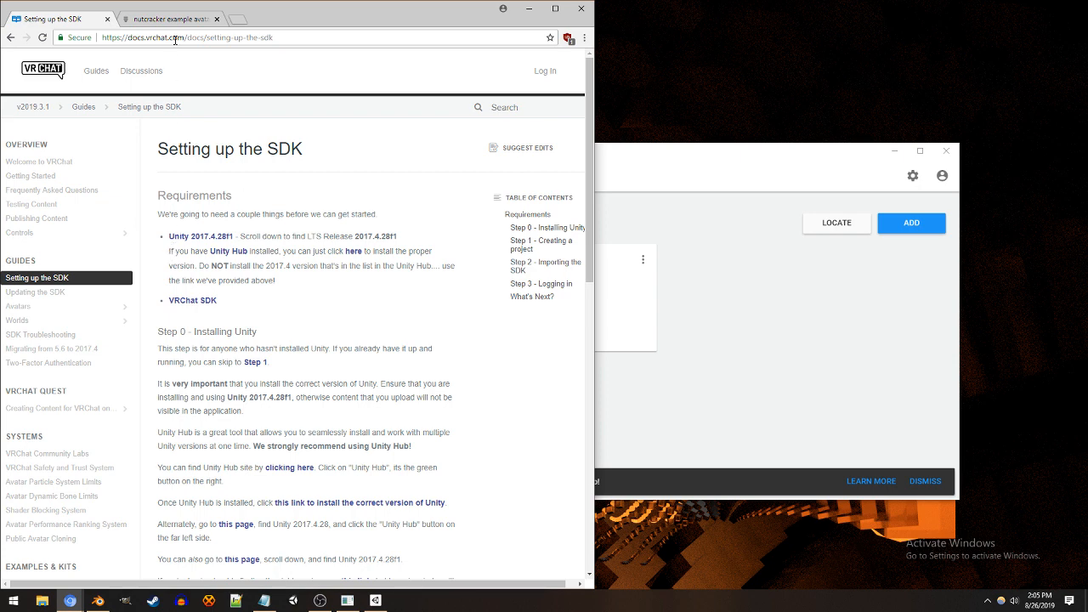
left_click_drag(168, 257, 273, 285)
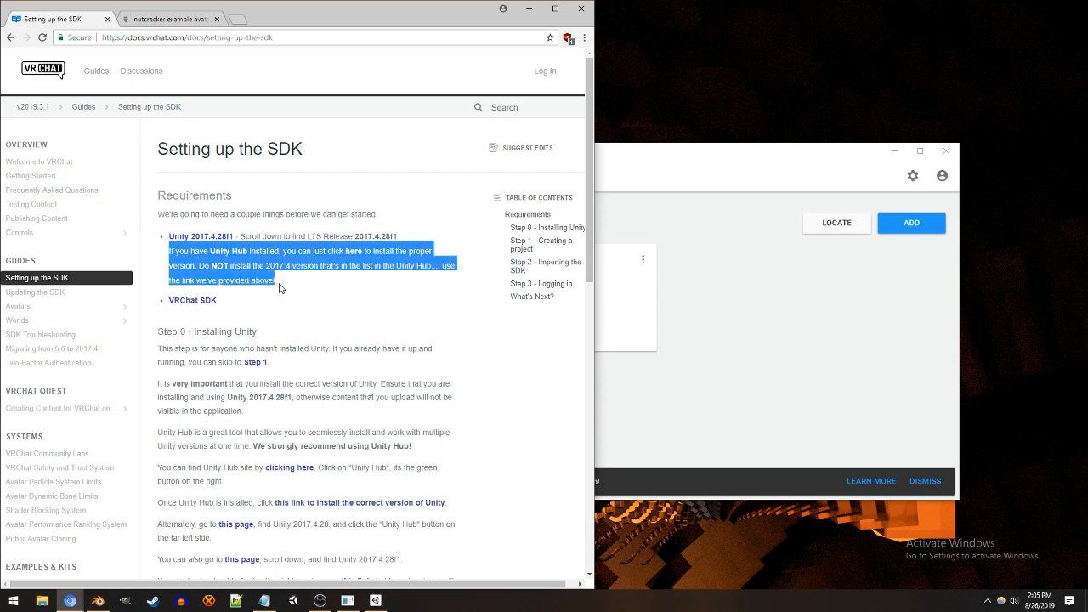
left_click(250, 279)
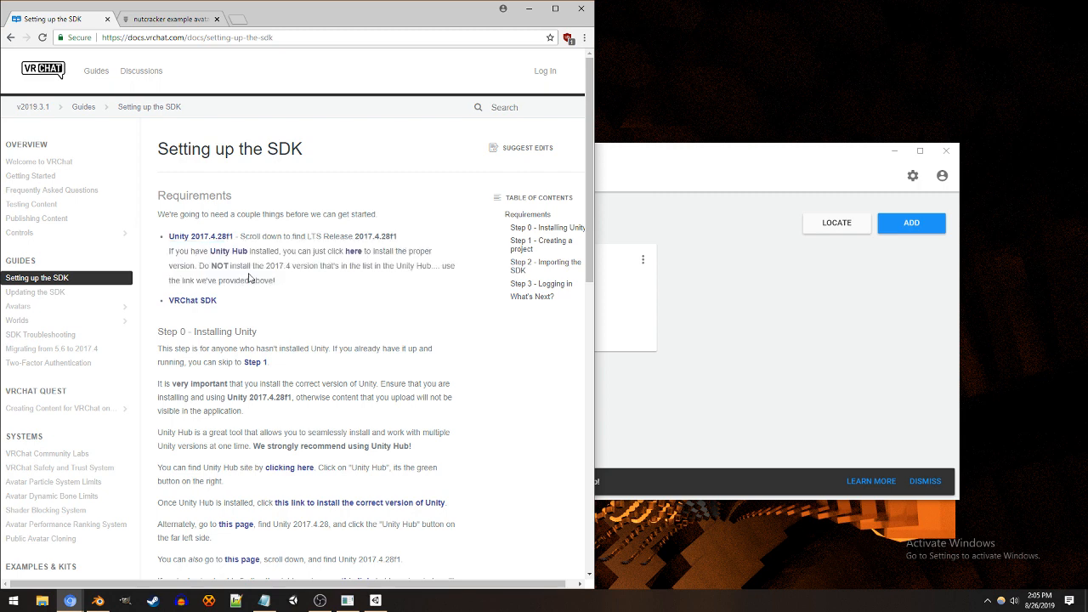
left_click(354, 252)
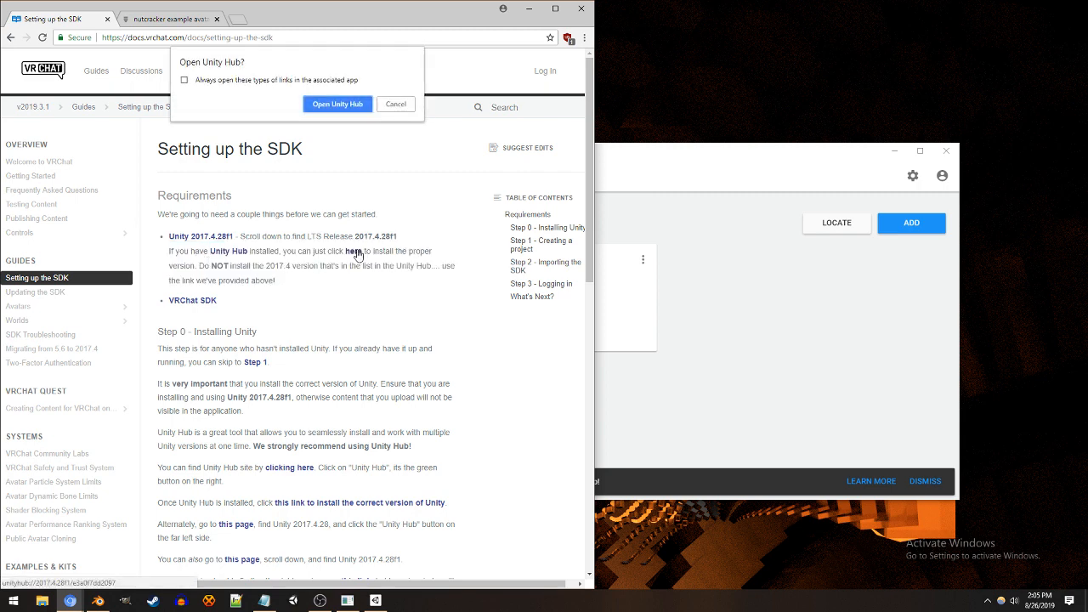
left_click(347, 105)
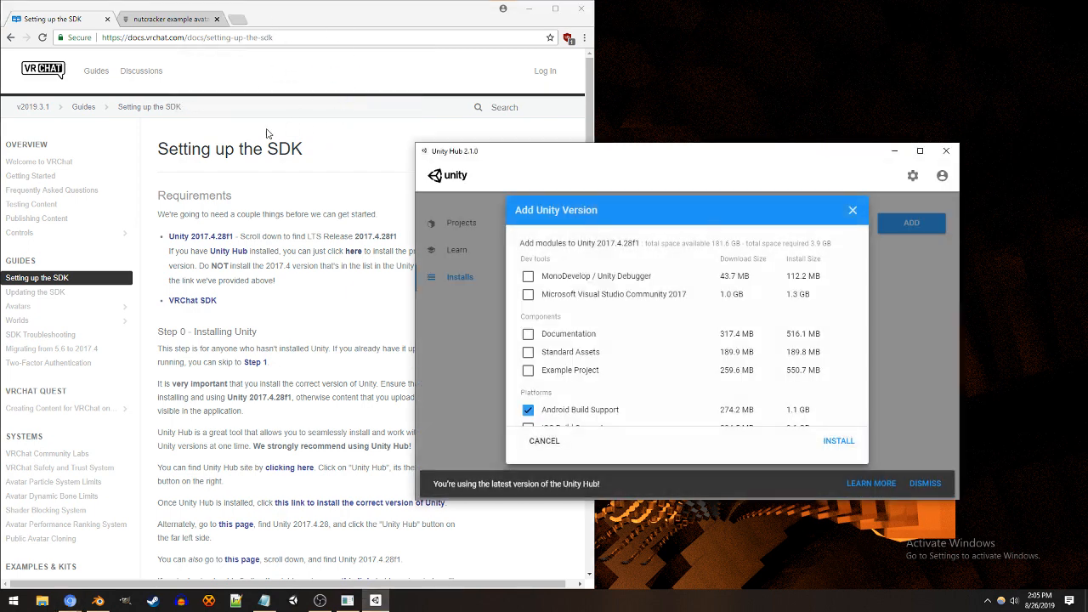
left_click(528, 410)
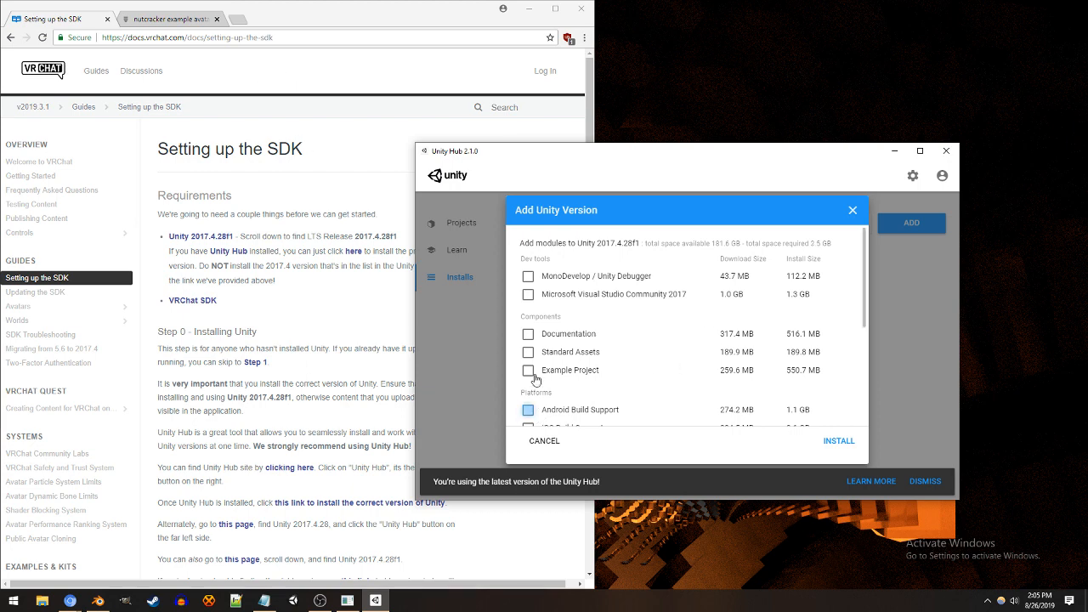
left_click(528, 370)
left_click(527, 351)
left_click(528, 334)
left_click(528, 296)
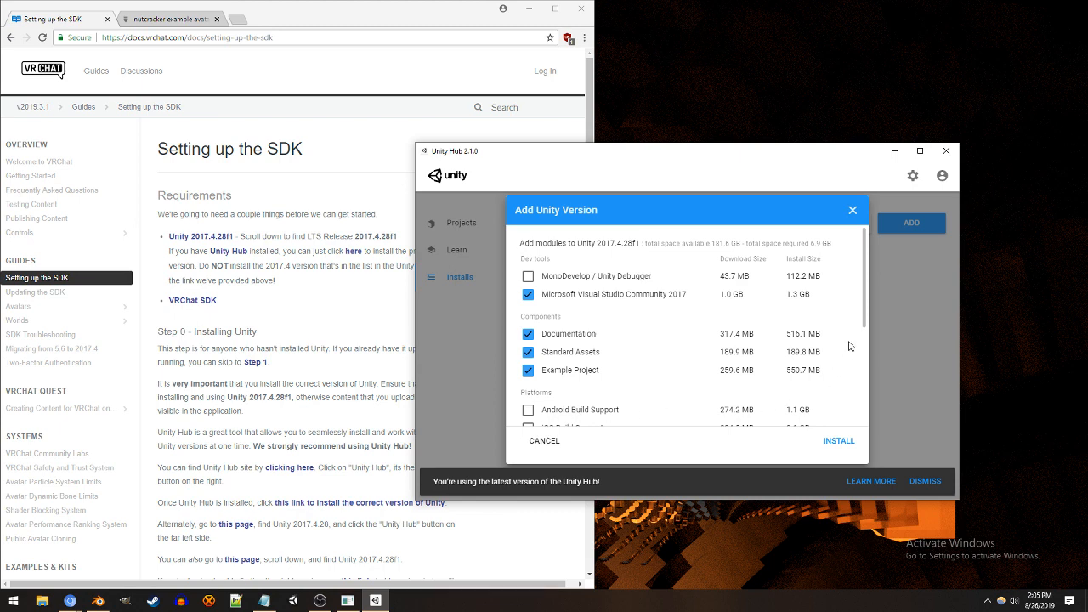
left_click(528, 371)
left_click(528, 352)
left_click(528, 333)
left_click(528, 294)
left_click(527, 410)
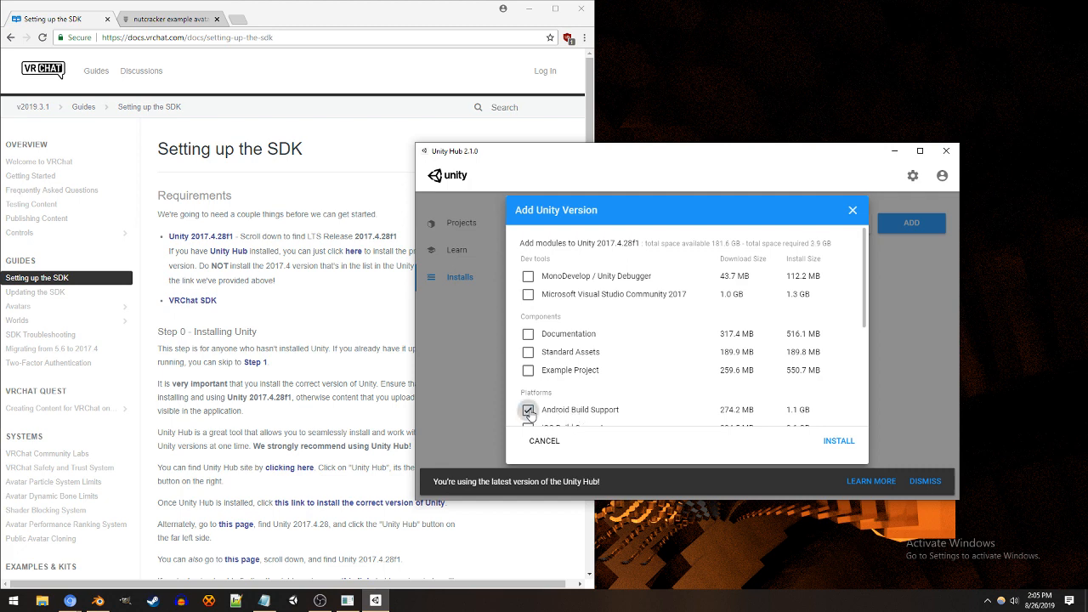
Step: Start installing Unity 2017.4.28f1 with Android Build Support and cancel the installation
scroll(857, 331, "down", 1)
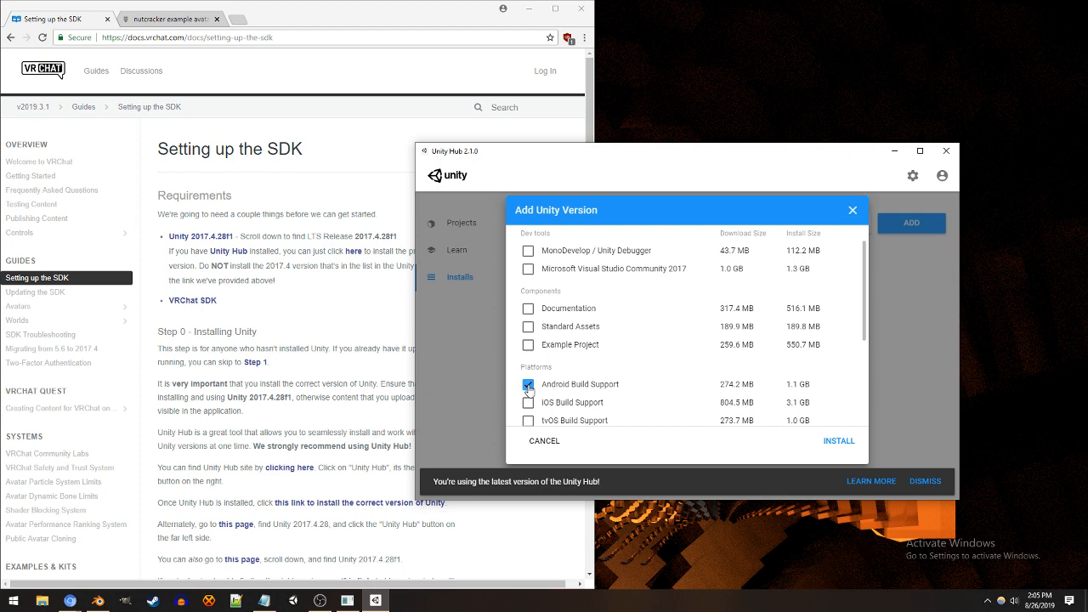
left_click(838, 440)
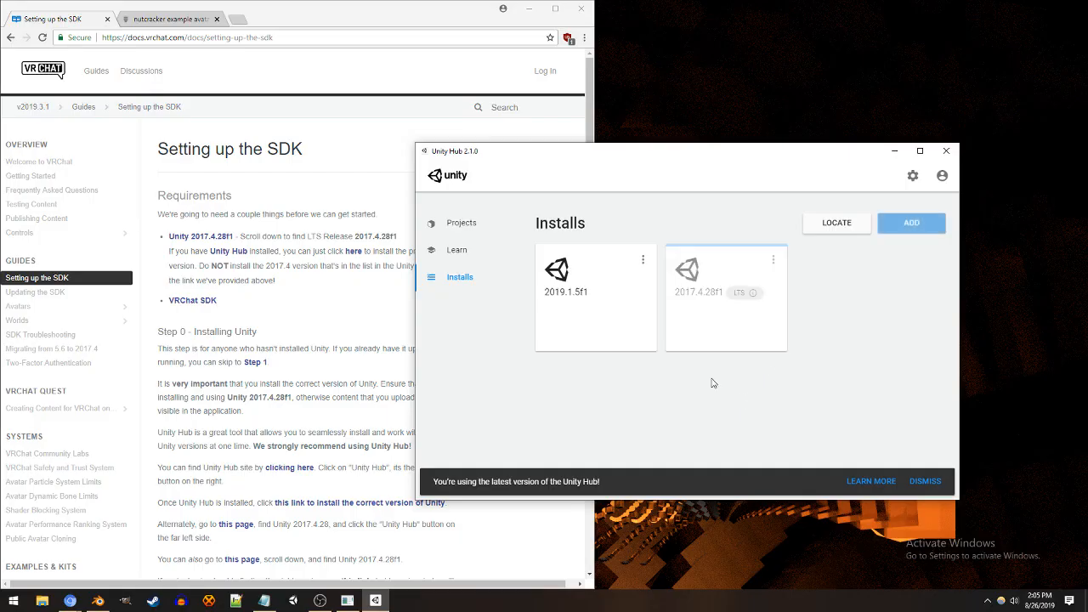
left_click(776, 267)
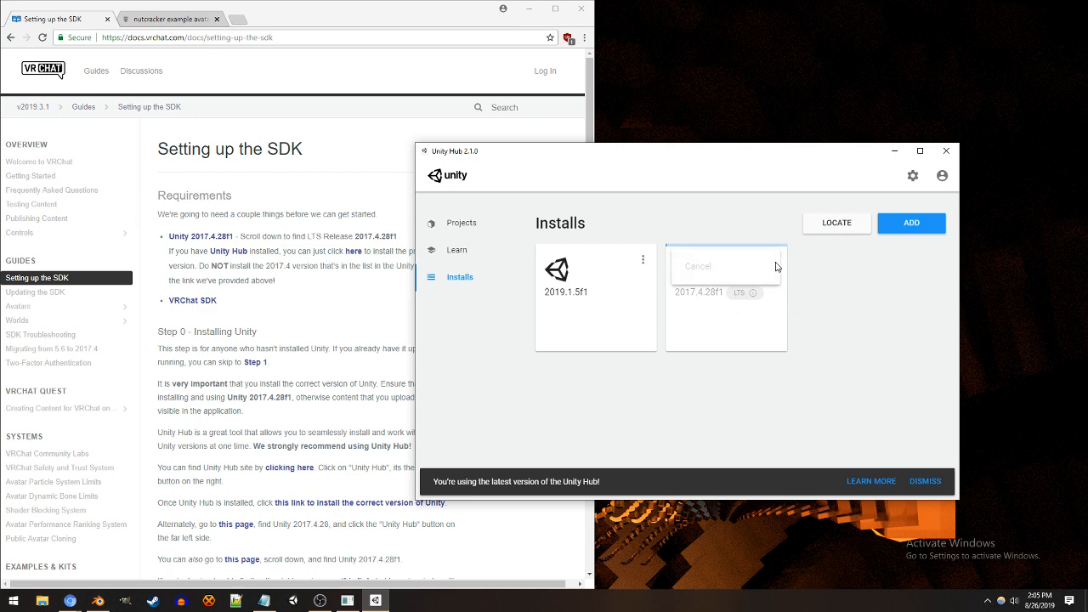
left_click(766, 267)
Step: Locate the existing editor Unity.exe in C:\Program Files\Unity 2017\Editor and add it to the Unity Hub installs
left_click(828, 226)
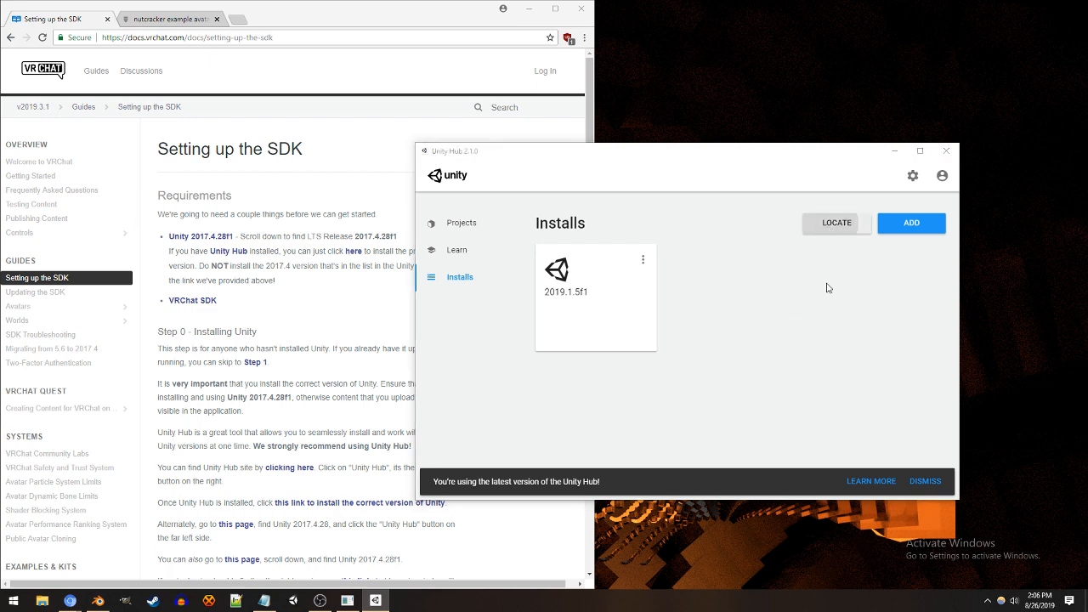
scroll(773, 352, "down", 10)
scroll(774, 356, "up", 10)
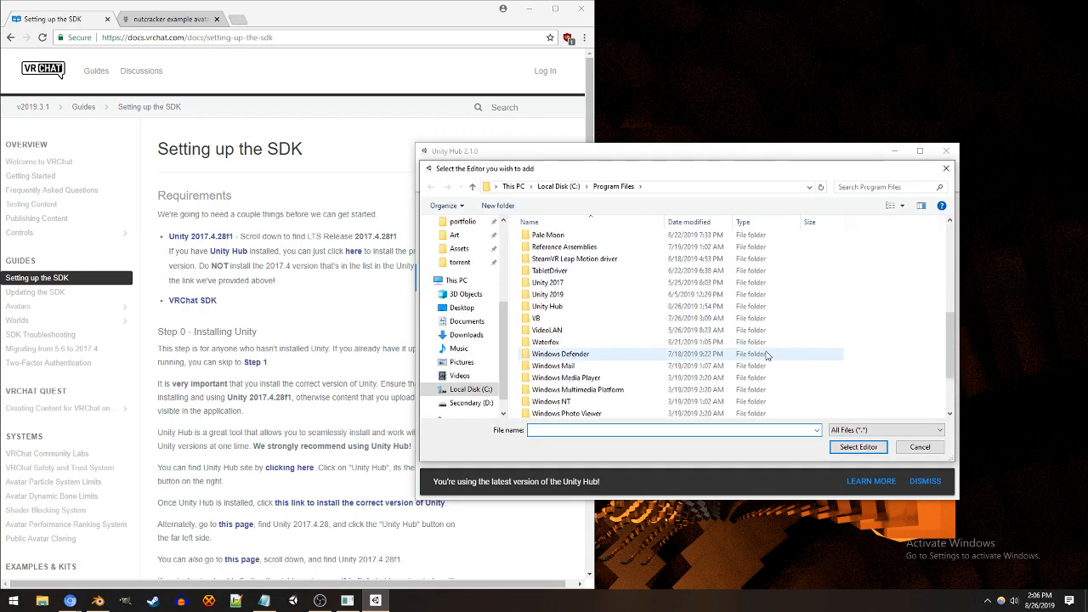
scroll(744, 367, "down", 5)
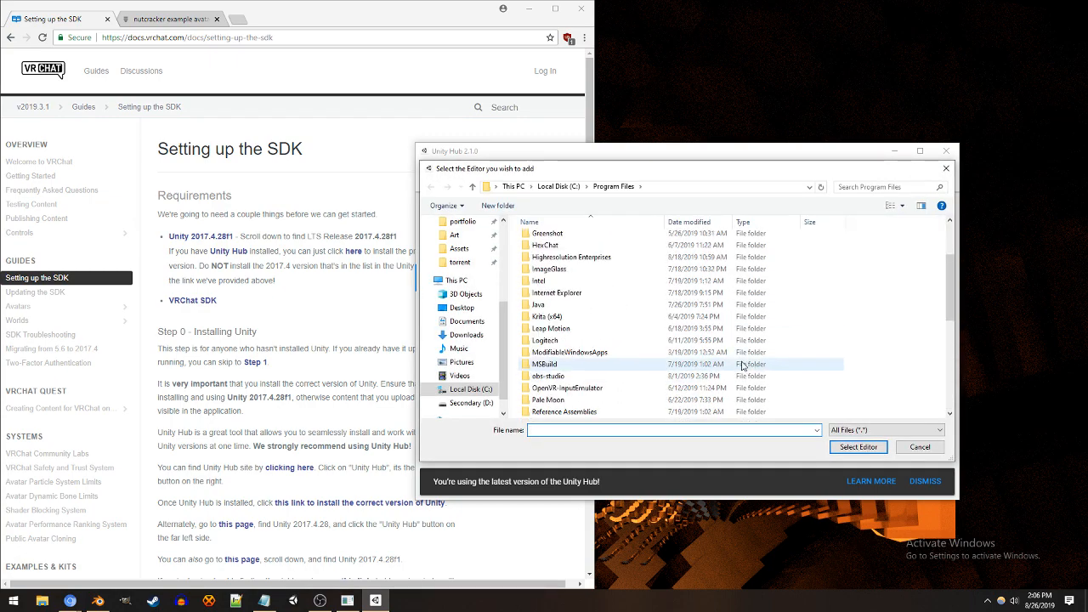
double_click(736, 355)
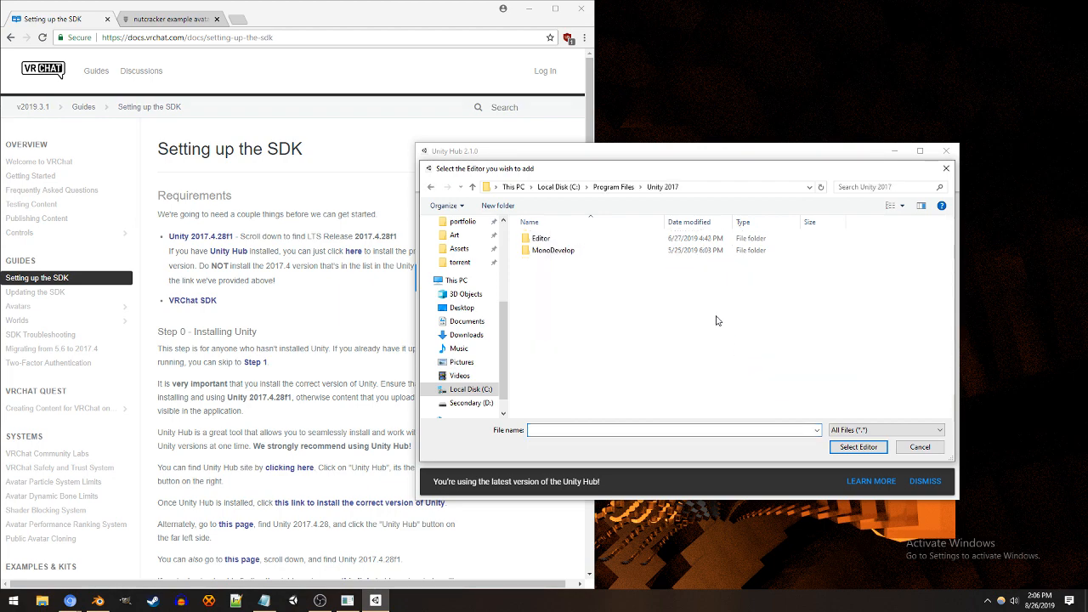
double_click(676, 240)
scroll(680, 272, "down", 3)
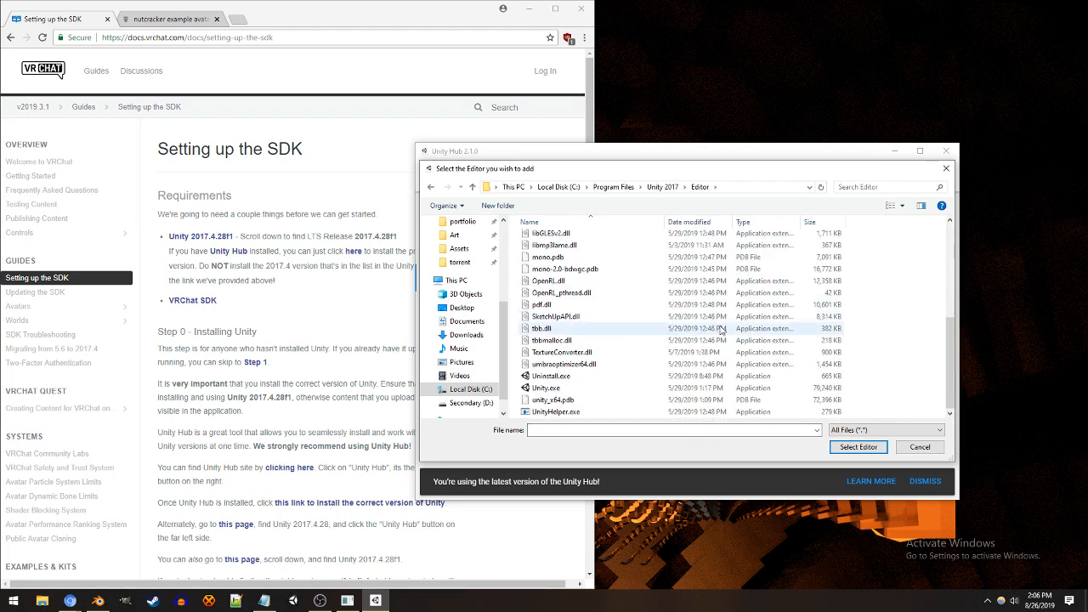
double_click(718, 388)
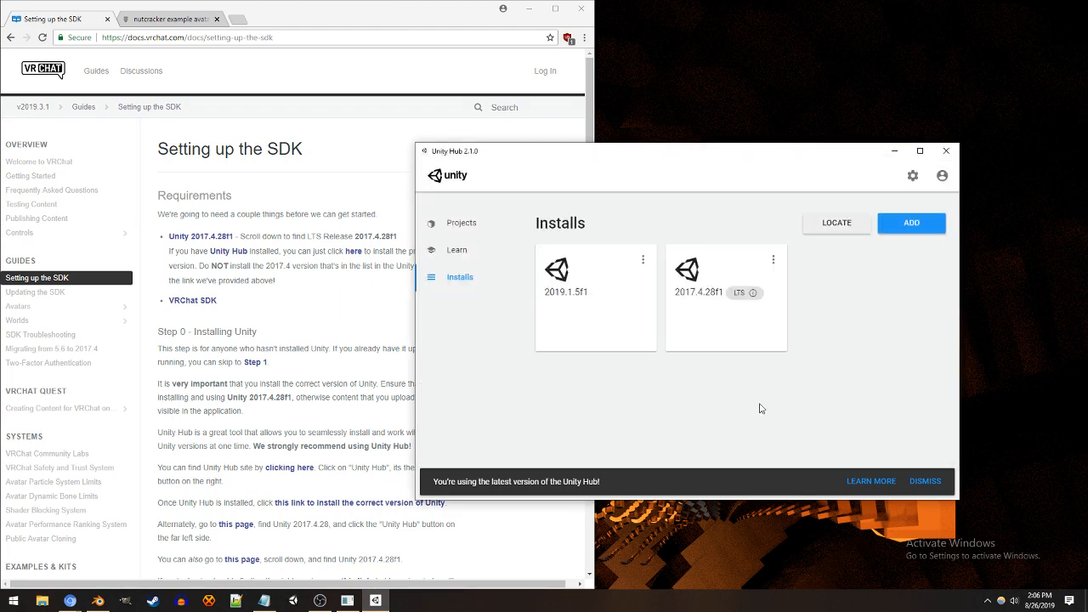
left_click(485, 224)
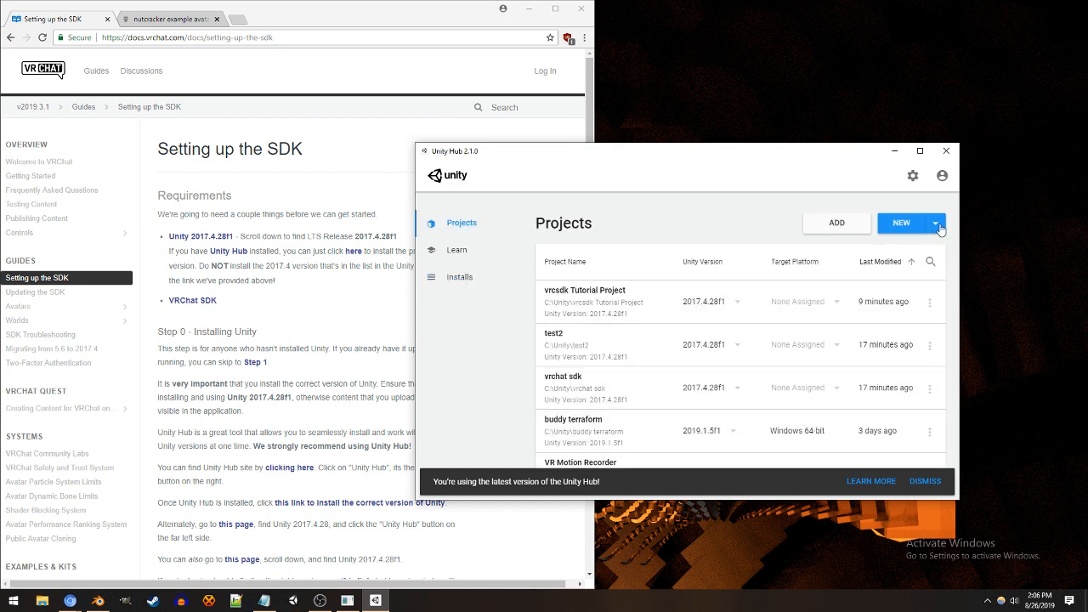
left_click(500, 274)
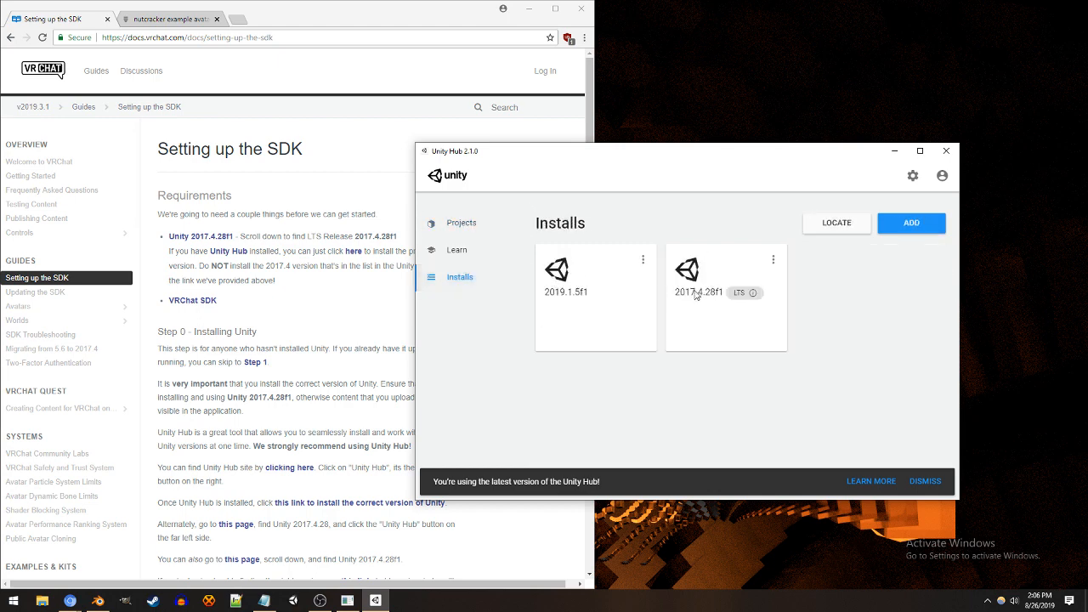
left_click(499, 223)
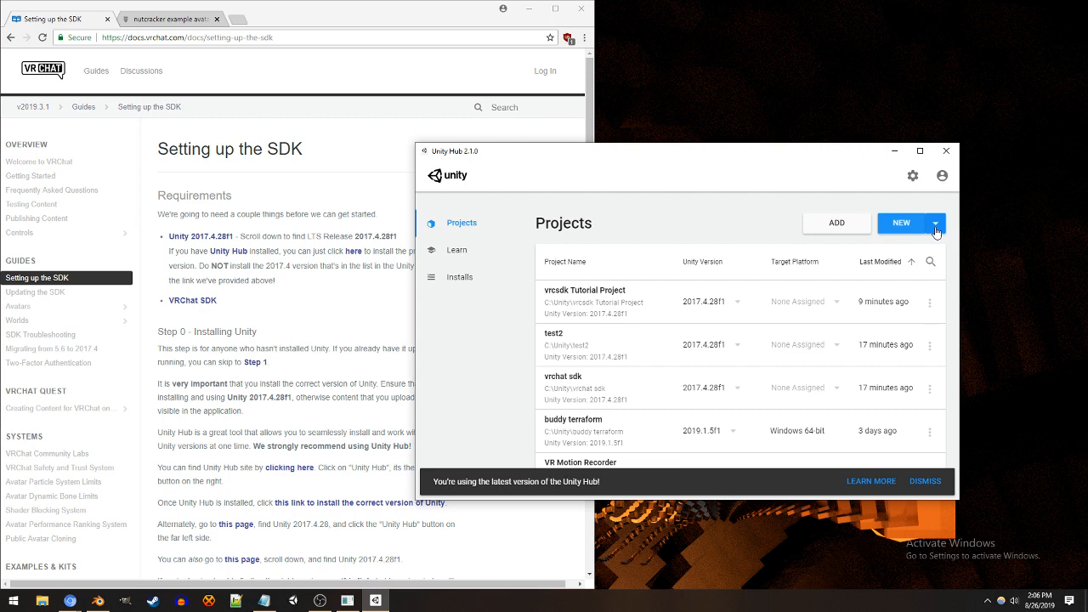
left_click(905, 229)
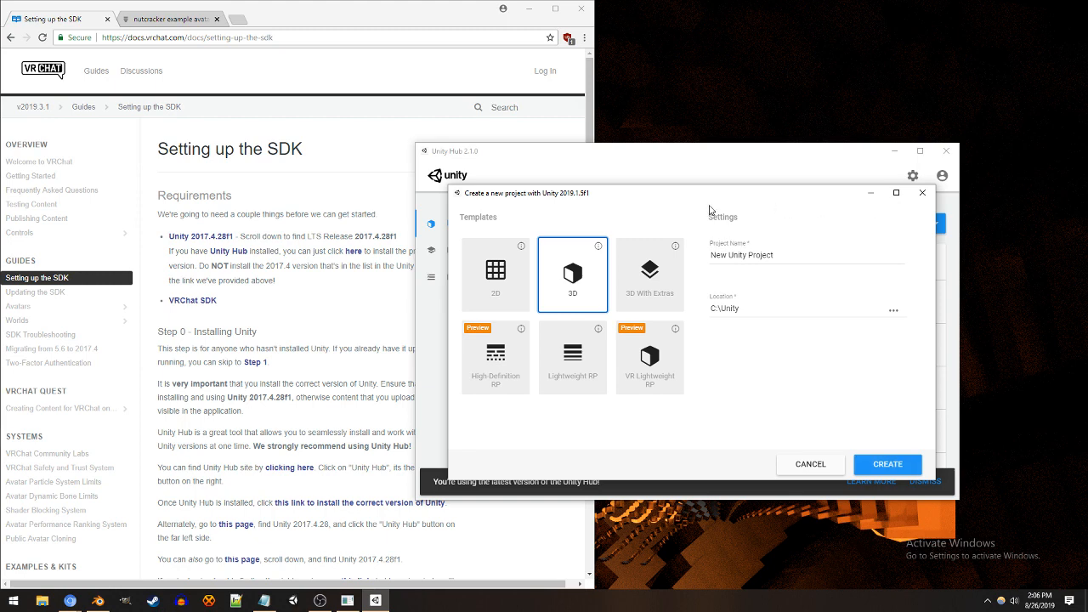
left_click(922, 193)
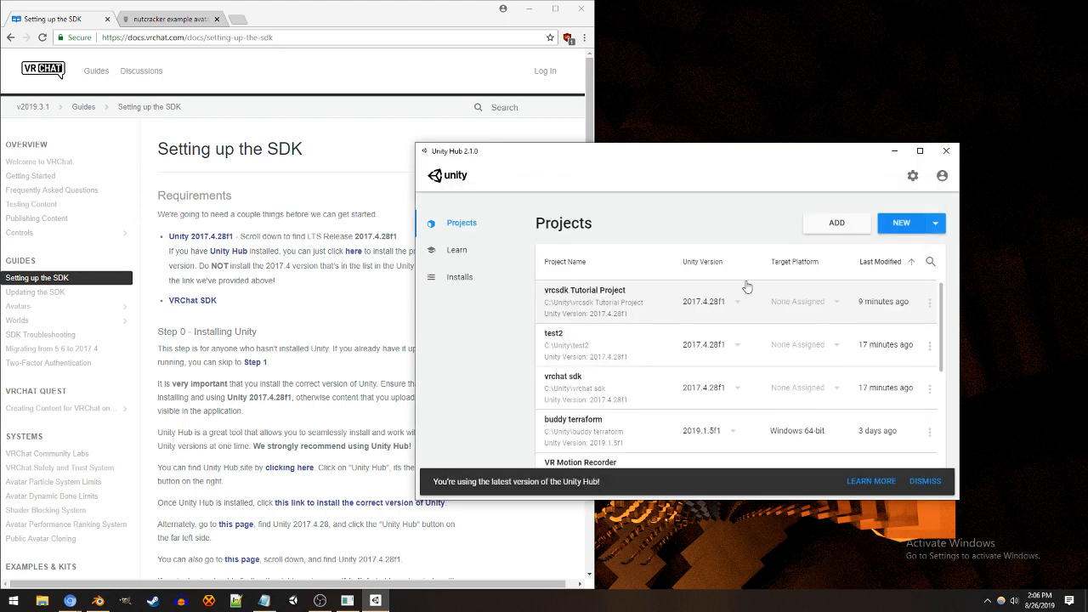
Step: Check the options offered for the Unity 2017.4.28f1 install and leave them unused
left_click(485, 281)
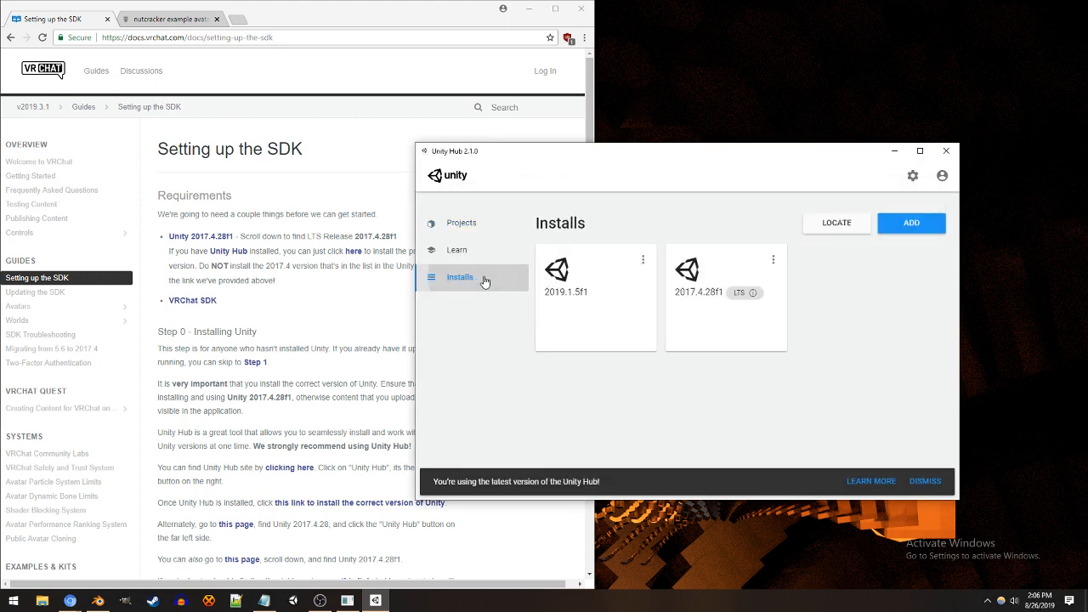
left_click(775, 265)
left_click(820, 292)
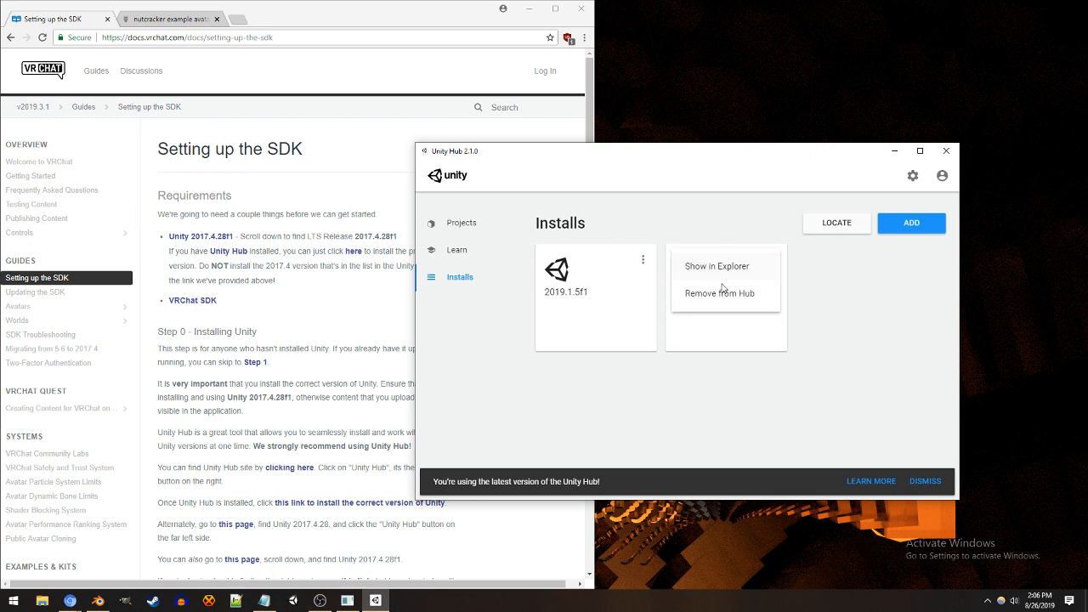
left_click(472, 224)
left_click(935, 224)
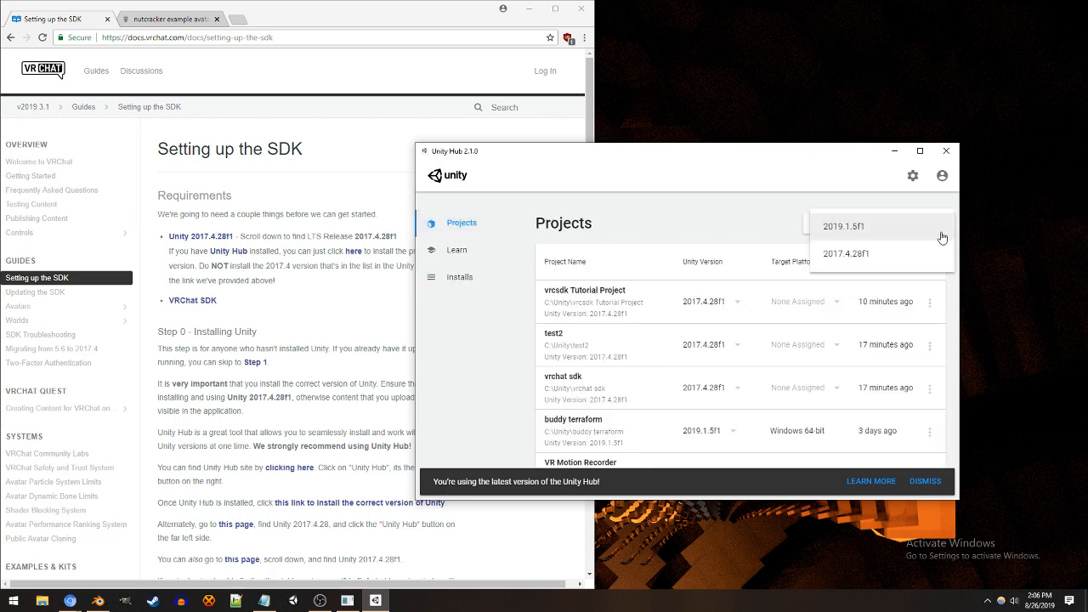
left_click(933, 257)
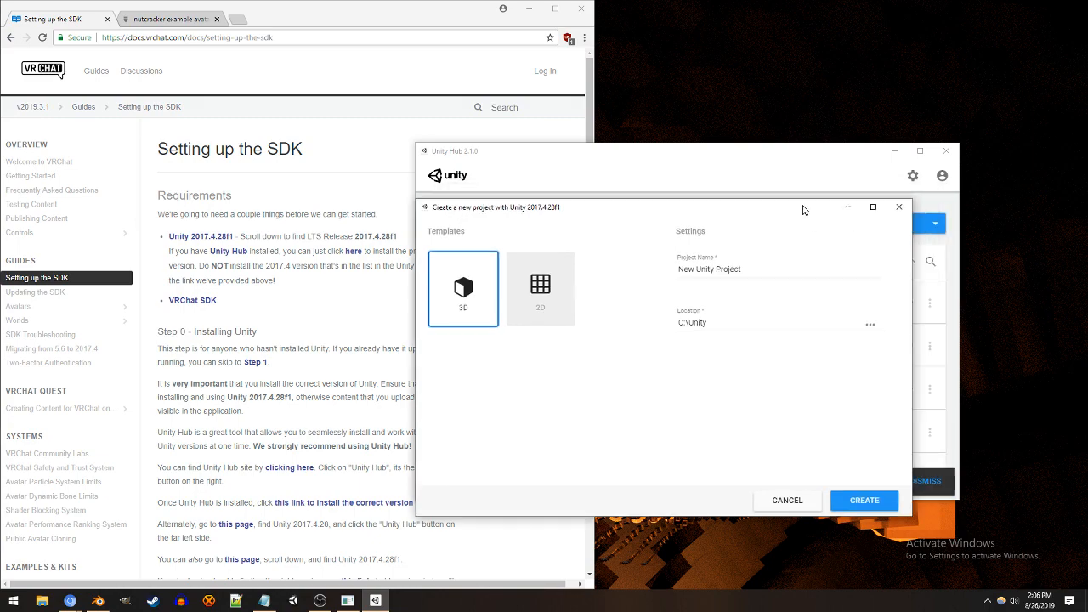
left_click(719, 258)
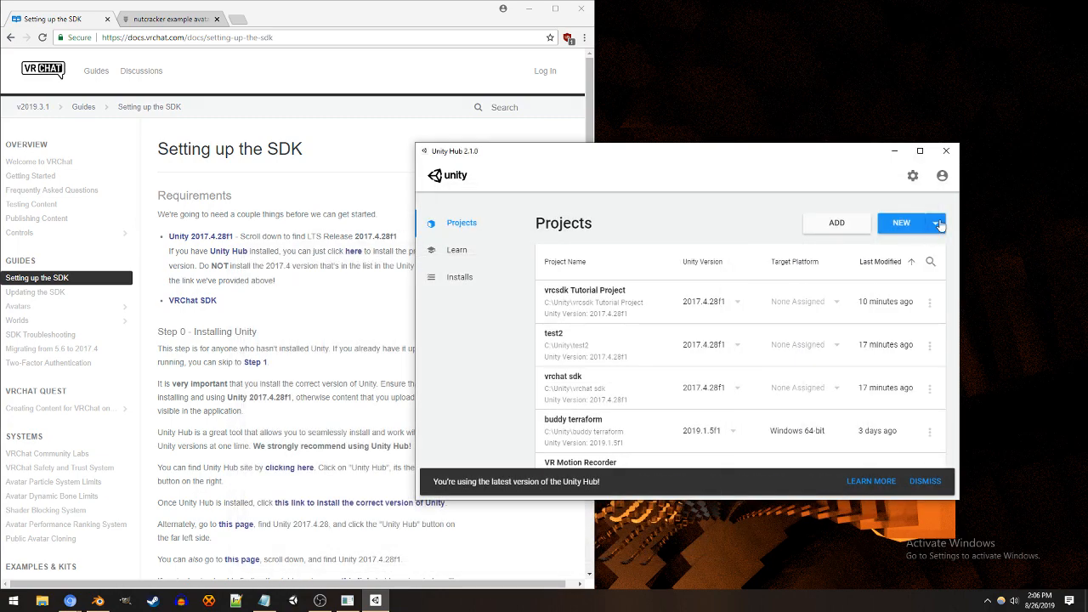
Step: Start a new project with Unity 2017.4.28f1 and name it "my vrchat sdk desktop"
left_click(932, 228)
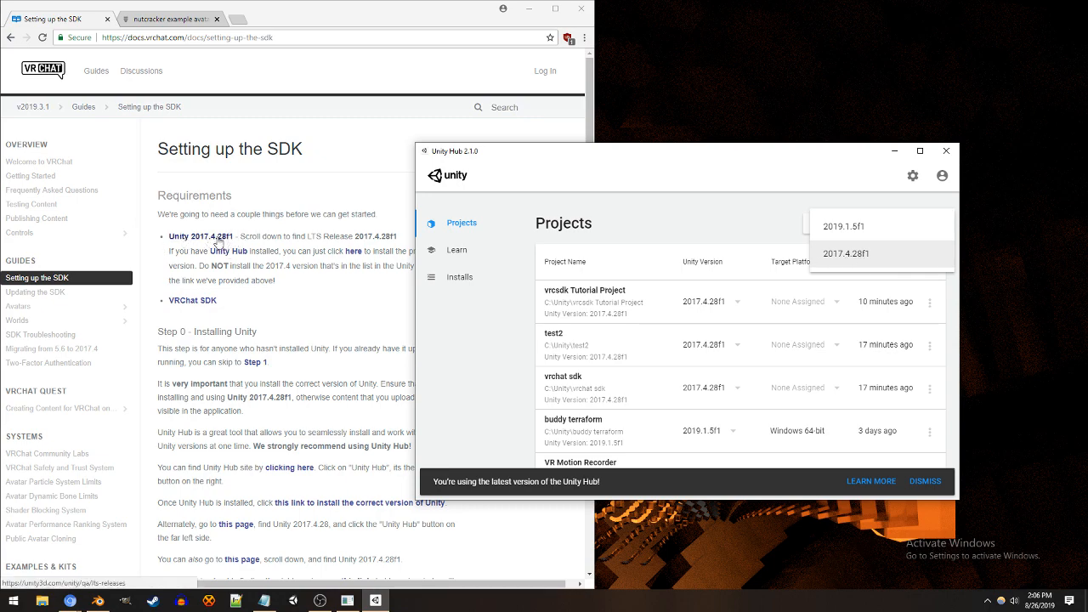
left_click(879, 266)
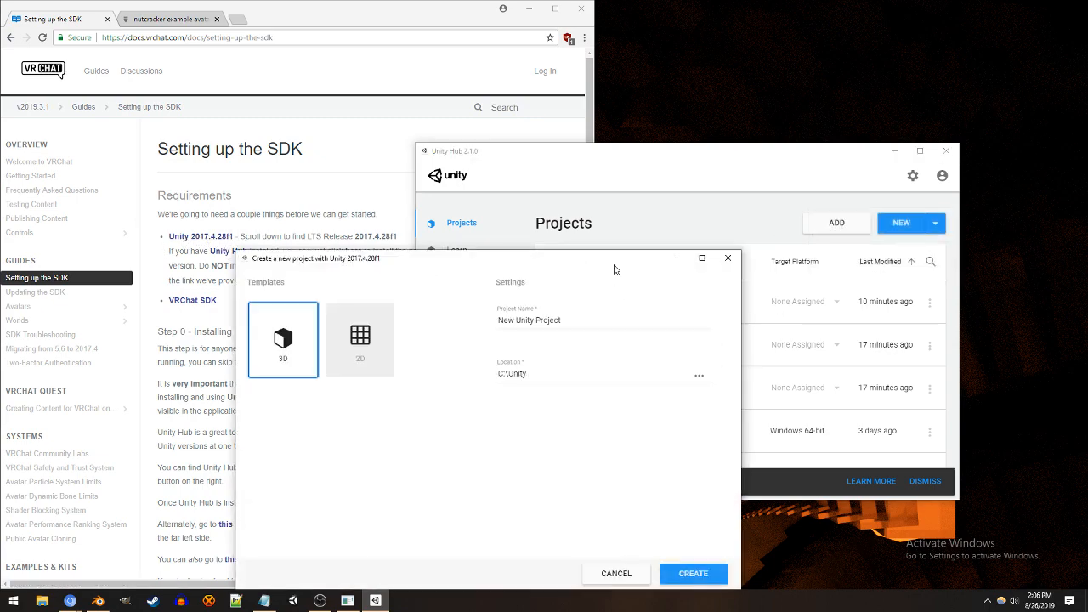
left_click_drag(585, 265, 779, 214)
left_click_drag(782, 263, 685, 277)
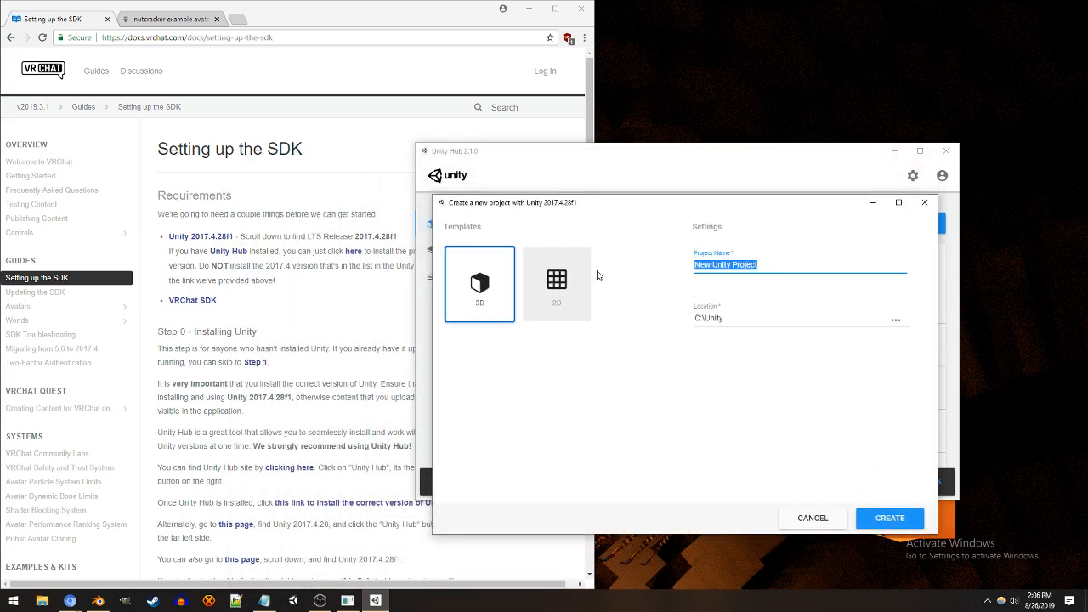
type("my vrchat sdk desktop")
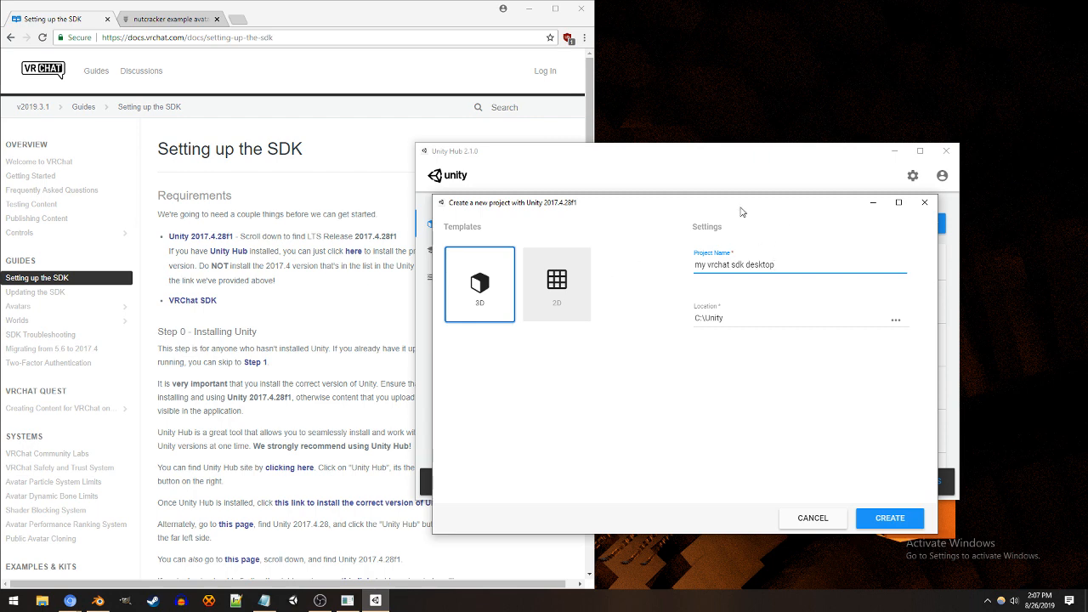
Step: Create the project from the 3D template in the C:\Unity location
left_click_drag(741, 212, 808, 299)
left_click_drag(814, 267, 794, 206)
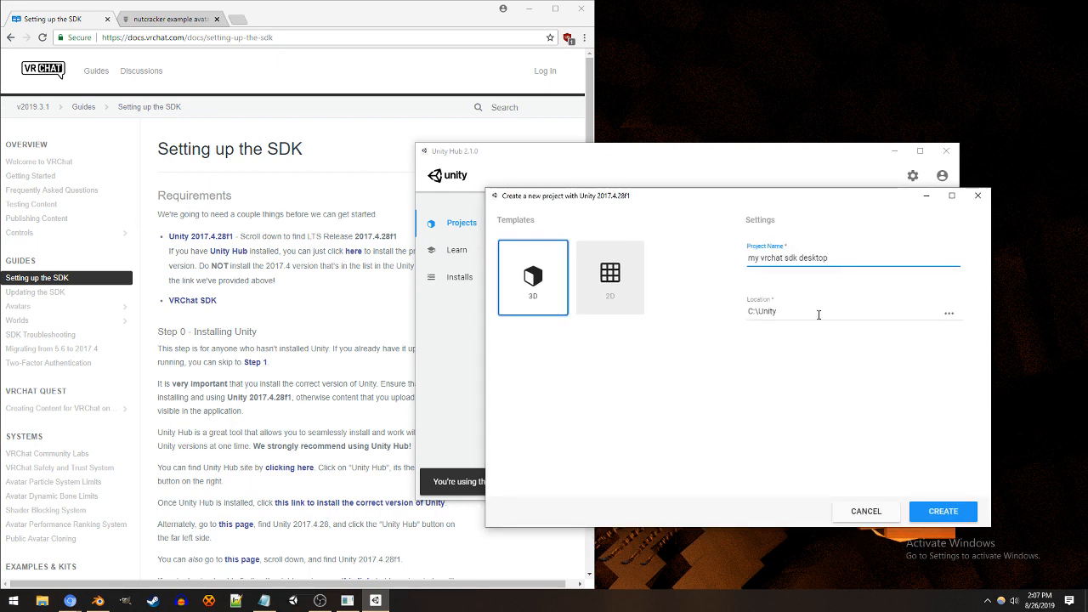
left_click(519, 286)
left_click_drag(778, 312, 687, 313)
left_click(818, 392)
left_click(942, 512)
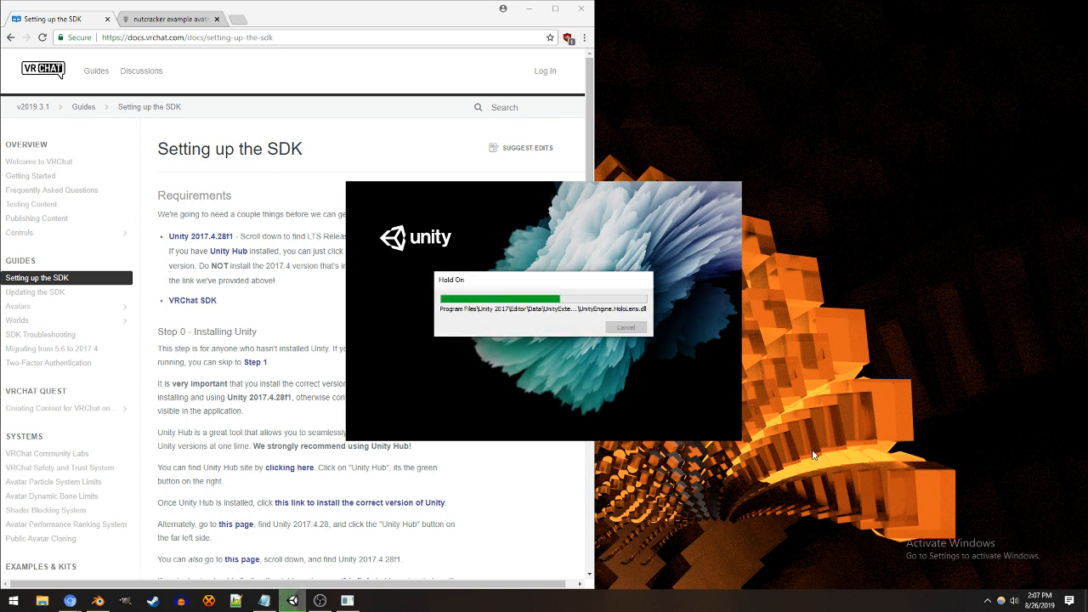
left_click(263, 311)
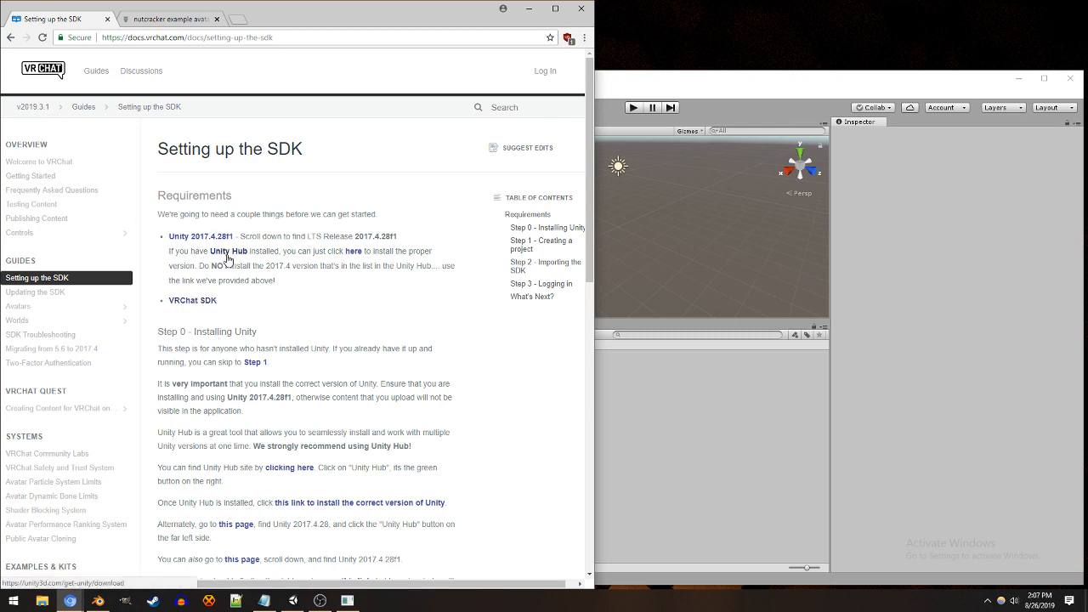
left_click(203, 302)
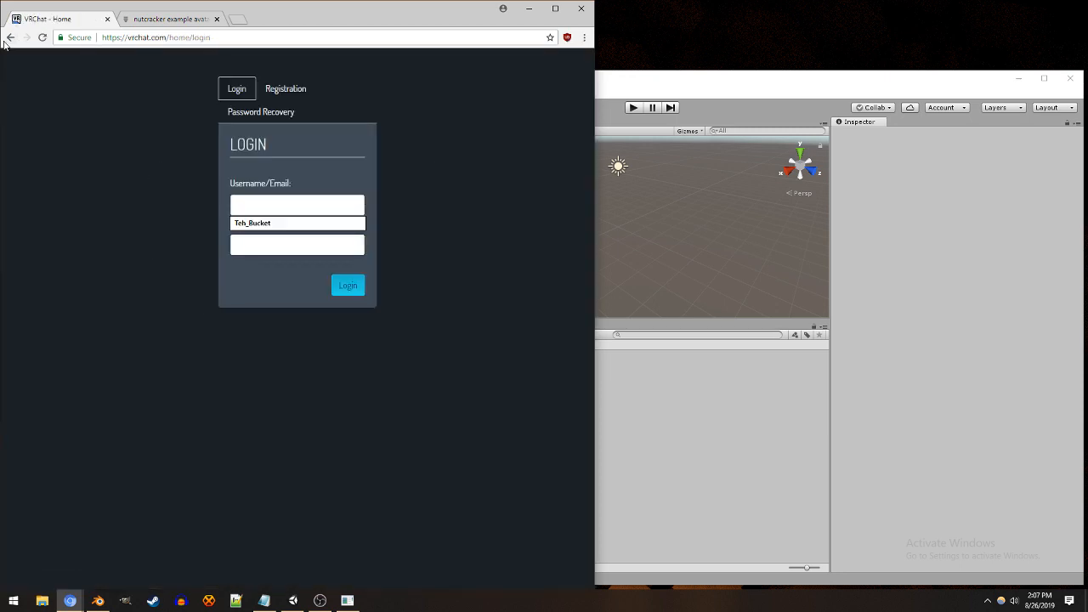
left_click(11, 38)
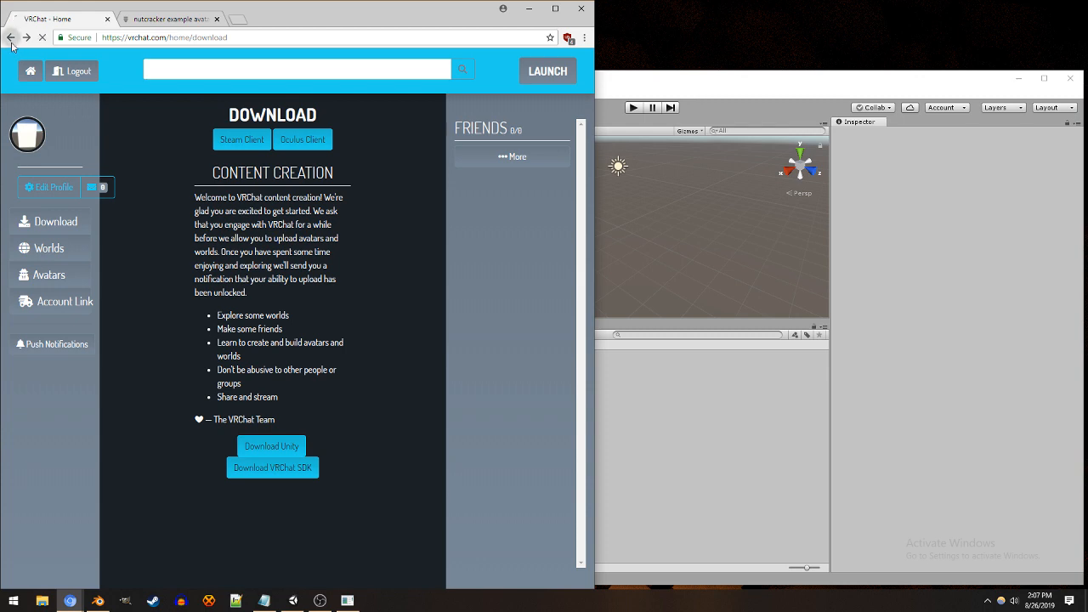
left_click(10, 37)
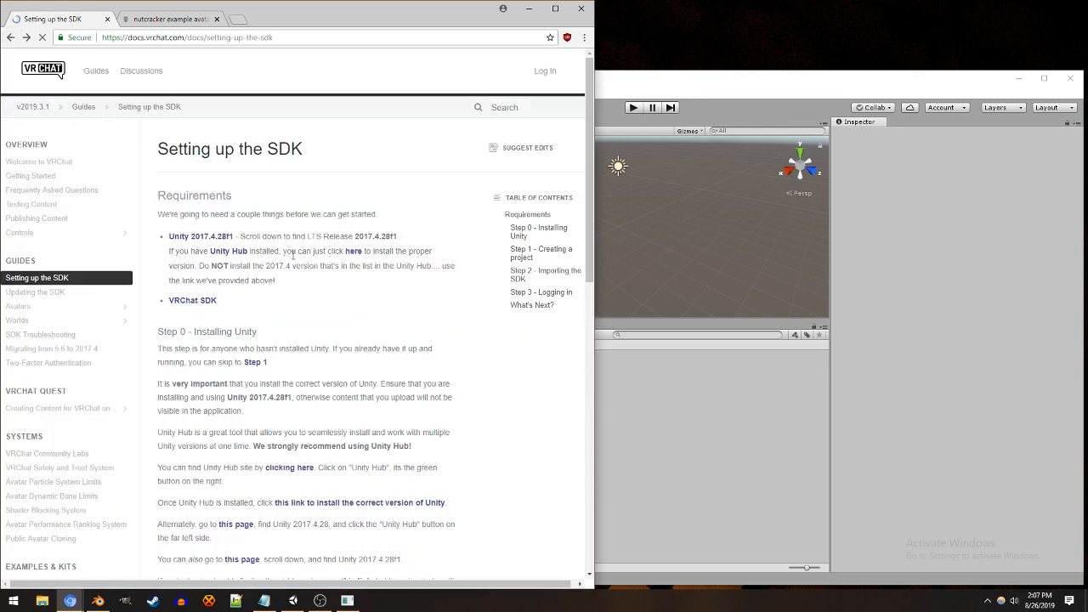
Step: Open the setup guide's VRChat SDK link in a new browser tab and switch to it
middle_click(192, 300)
left_click(154, 20)
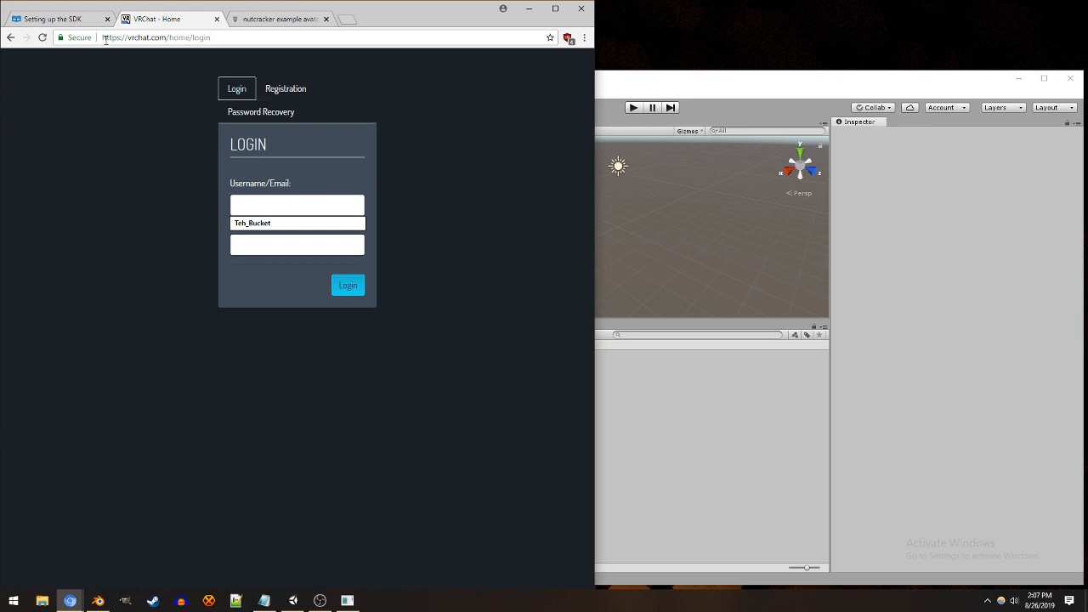
Step: Check the vrchat.com address of the login page and view the account registration form
left_click_drag(105, 38, 168, 37)
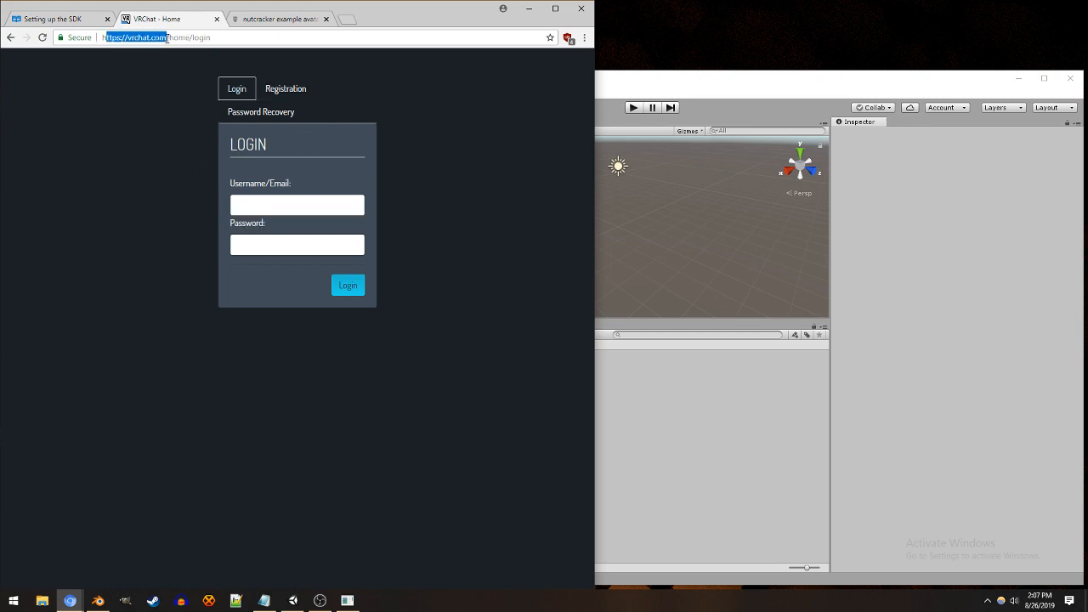
left_click(164, 118)
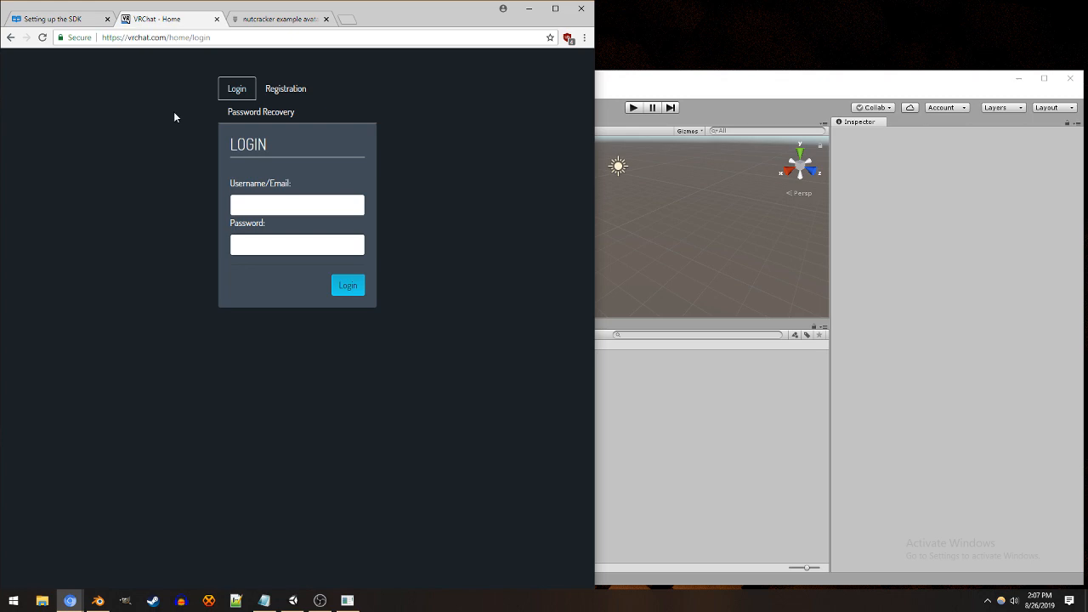
left_click(269, 94)
left_click(248, 96)
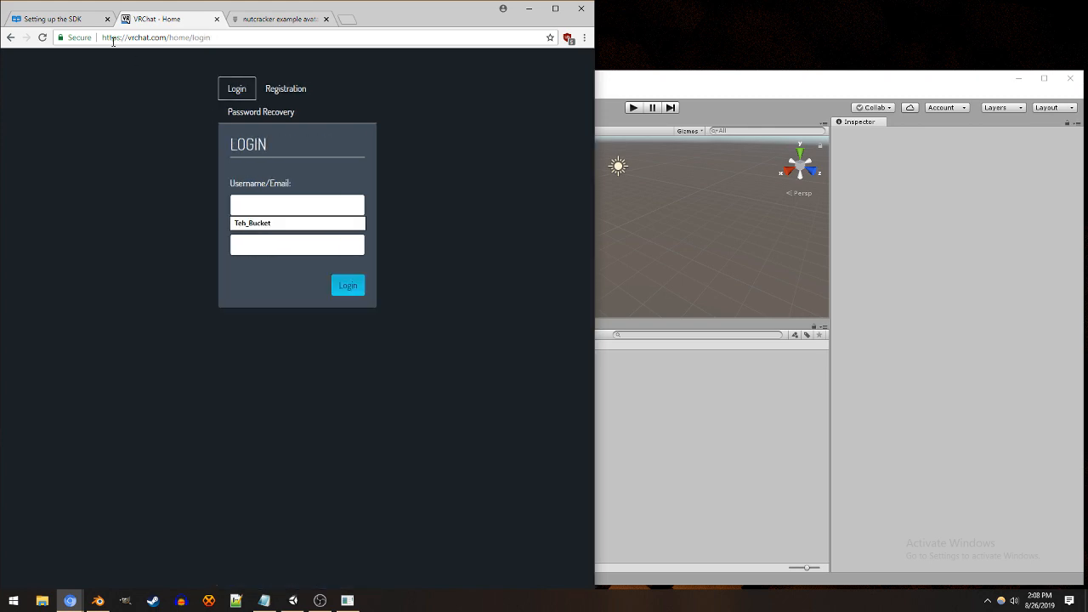
left_click_drag(102, 38, 171, 40)
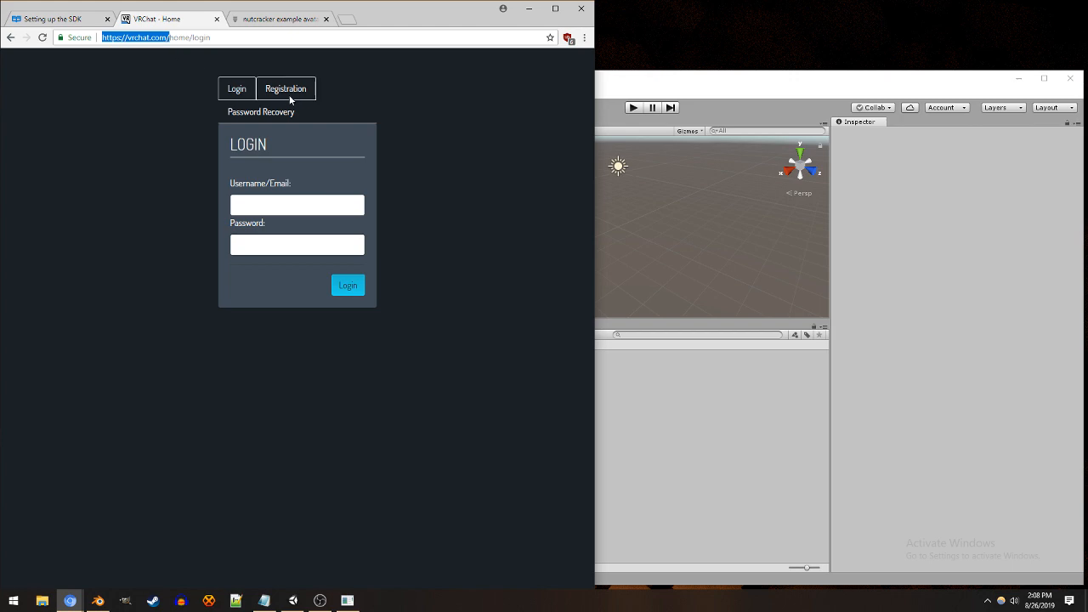
left_click(290, 98)
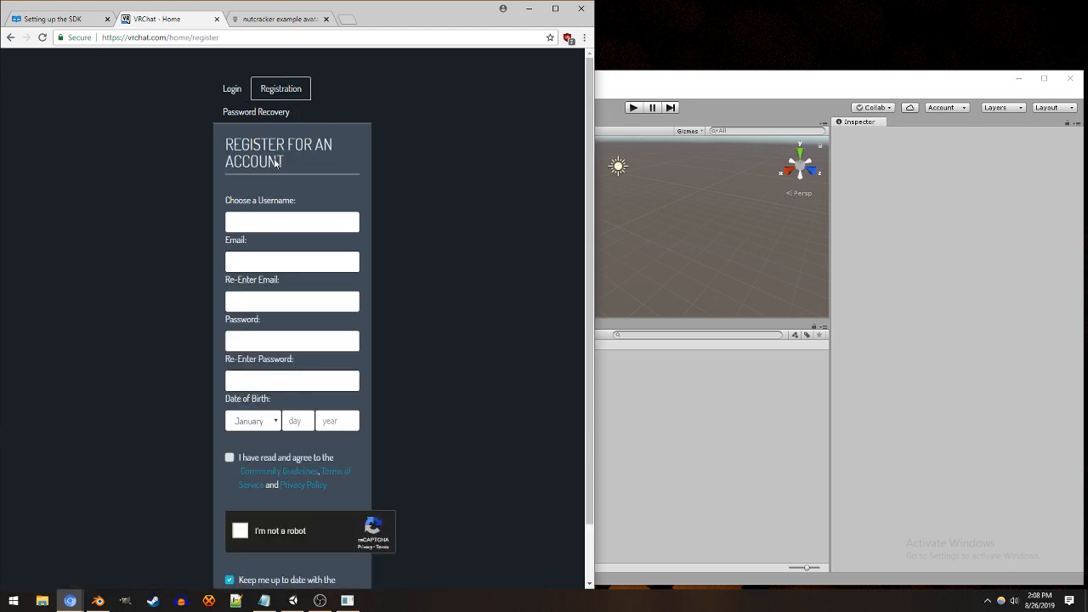
Step: Return to the login form, fill in the saved username and account password, and log in
left_click(233, 89)
left_click(292, 205)
left_click(289, 225)
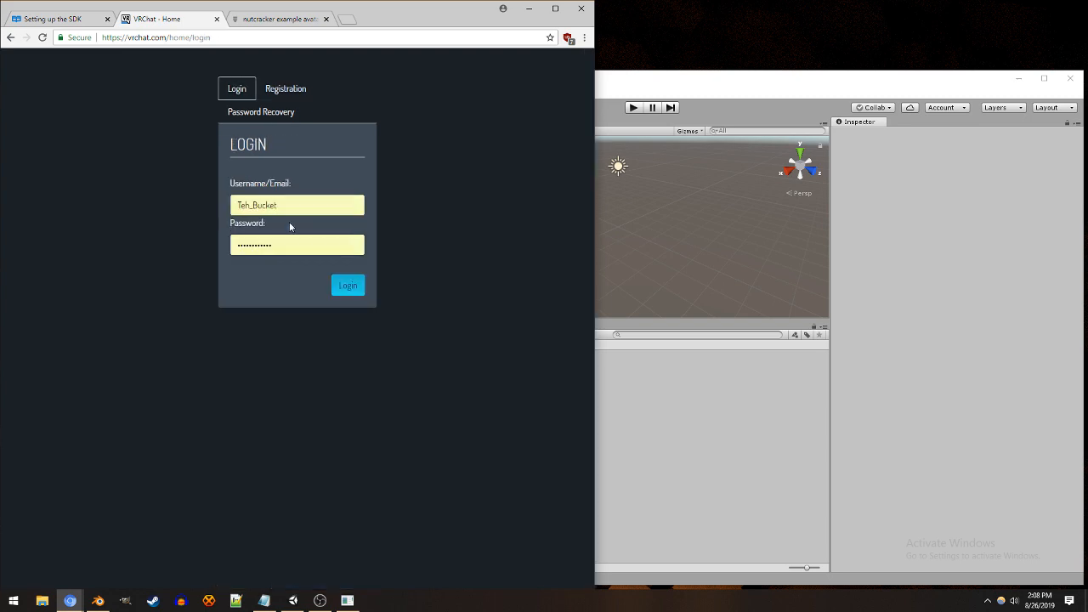
left_click(351, 292)
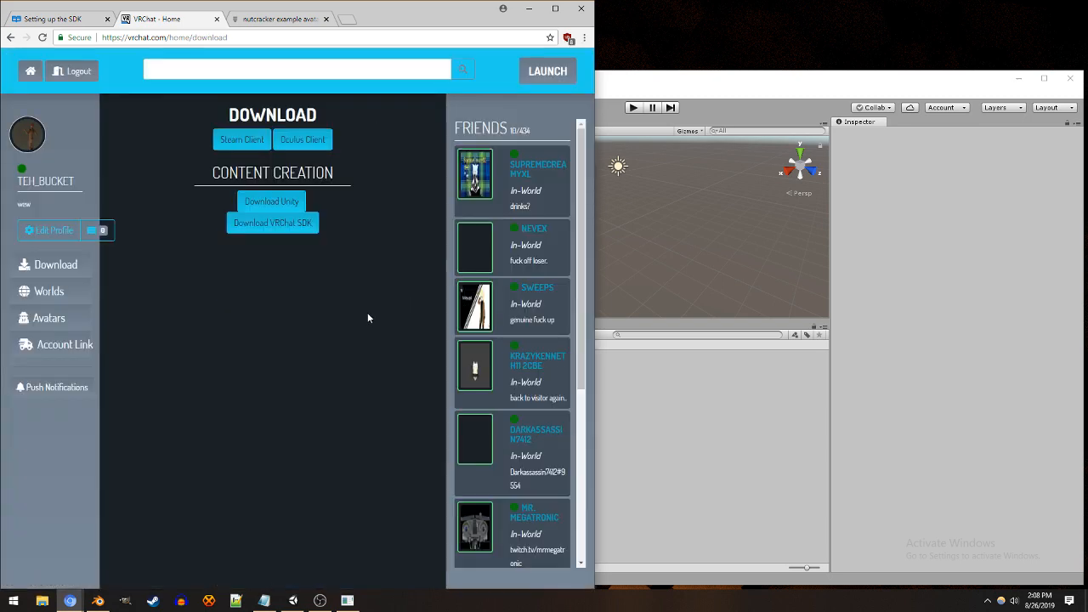
Step: Download the VRChat SDK, open the downloaded unitypackage in Unity, and cancel its import
left_click(285, 226)
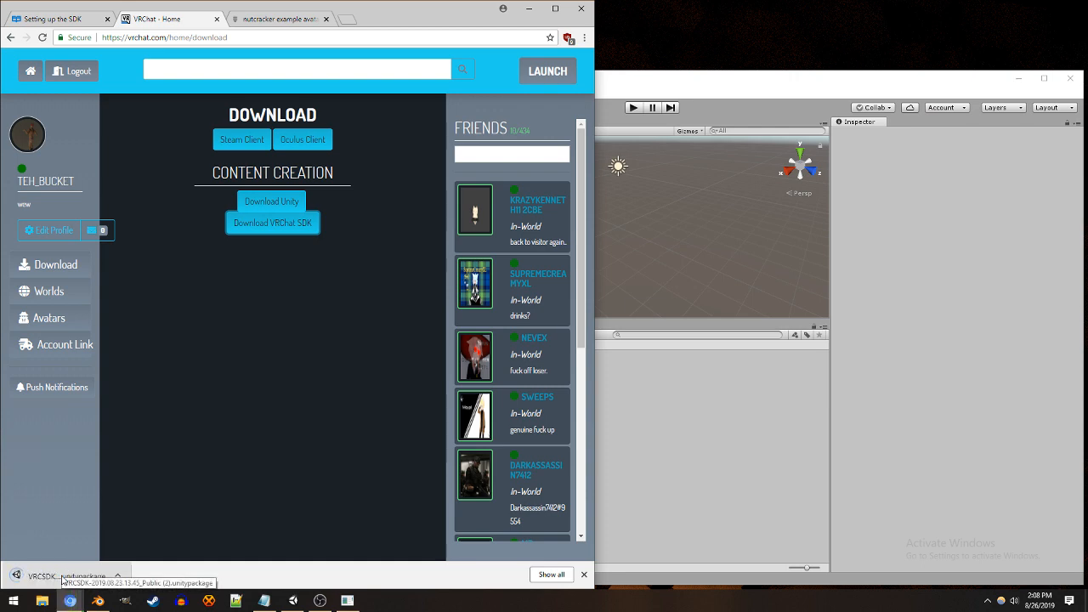
left_click(62, 576)
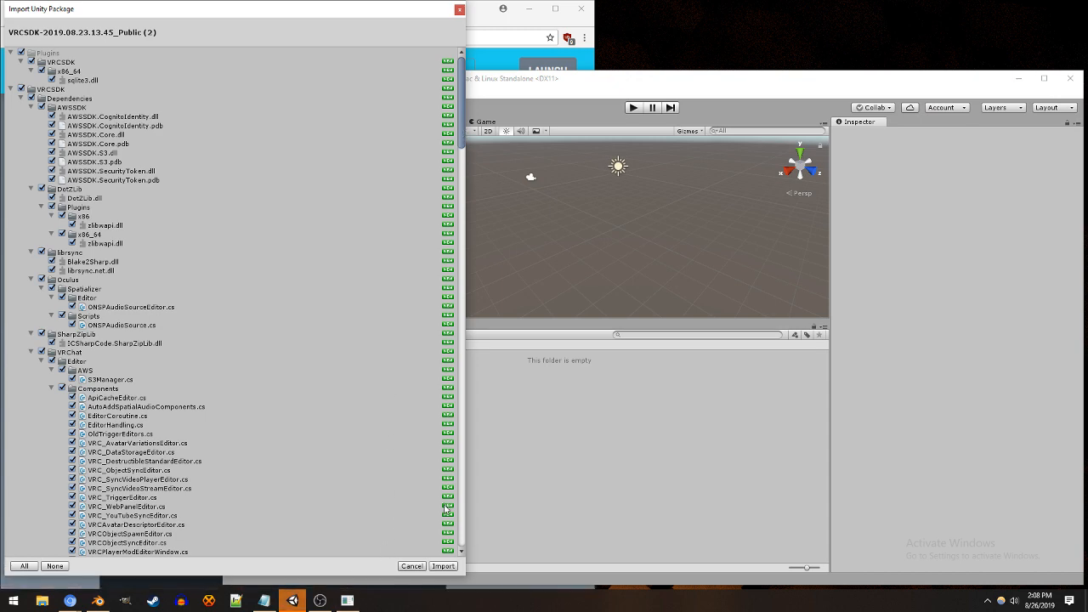
left_click(411, 566)
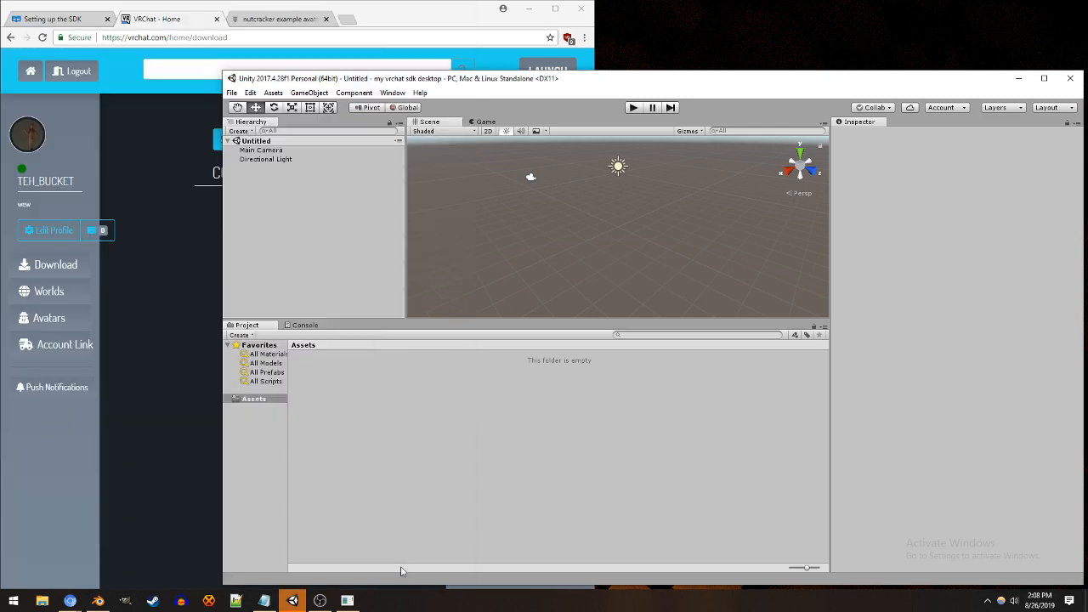
Step: Bring up Unity Hub's project list from the Unity editor and locate "my vrchat sdk desktop"
left_click(232, 93)
mouse_move(251, 93)
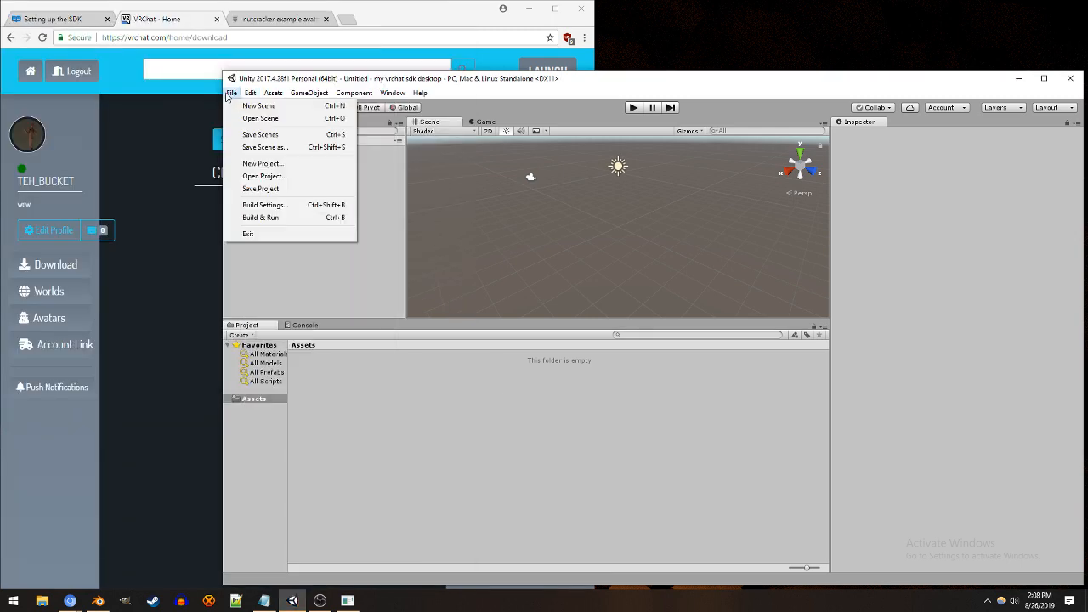
left_click(294, 176)
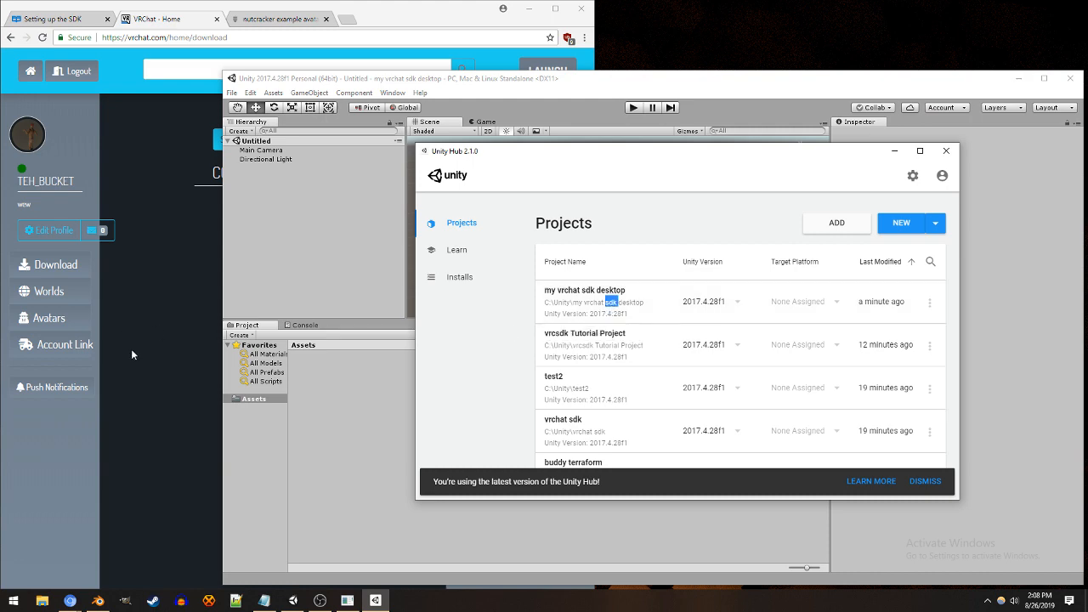
triple_click(596, 292)
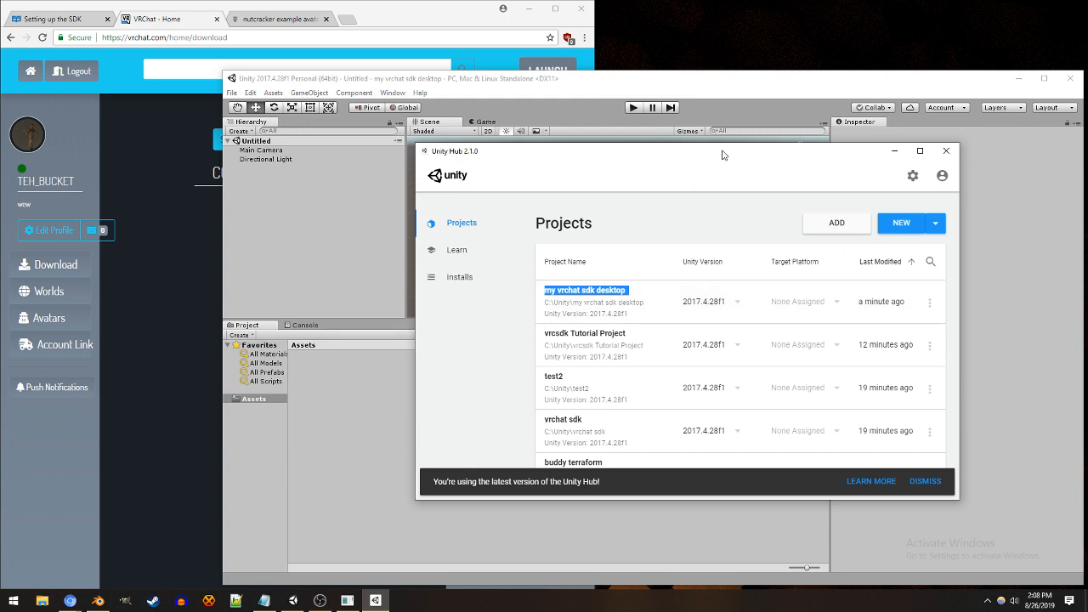
left_click_drag(721, 155, 674, 172)
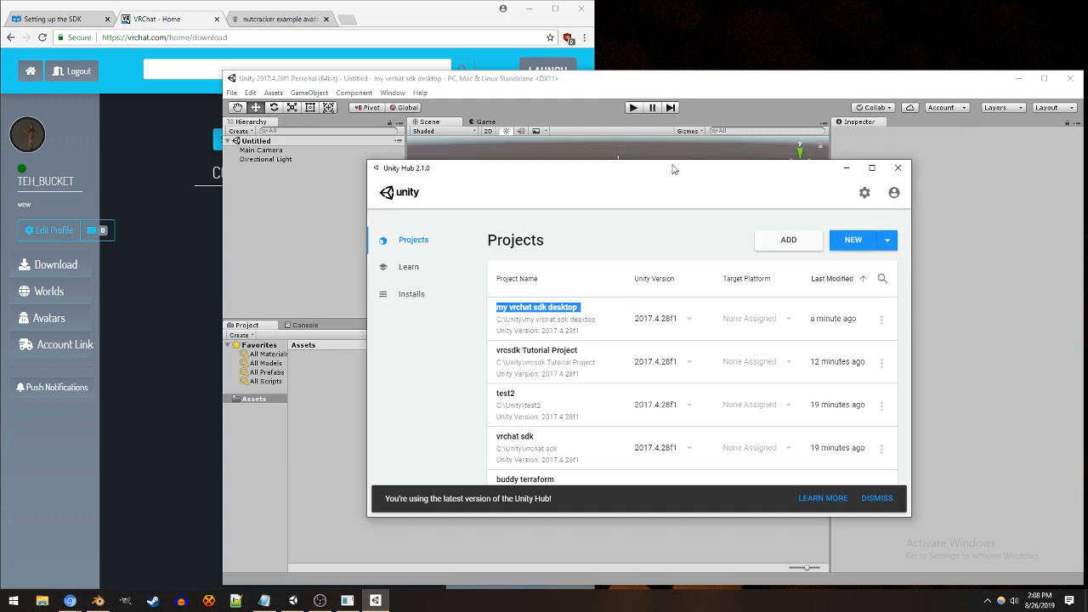
Step: Close the Unity editor and reopen the project "my vrchat sdk desktop" from Unity Hub's project list
left_click(882, 319)
left_click(883, 328)
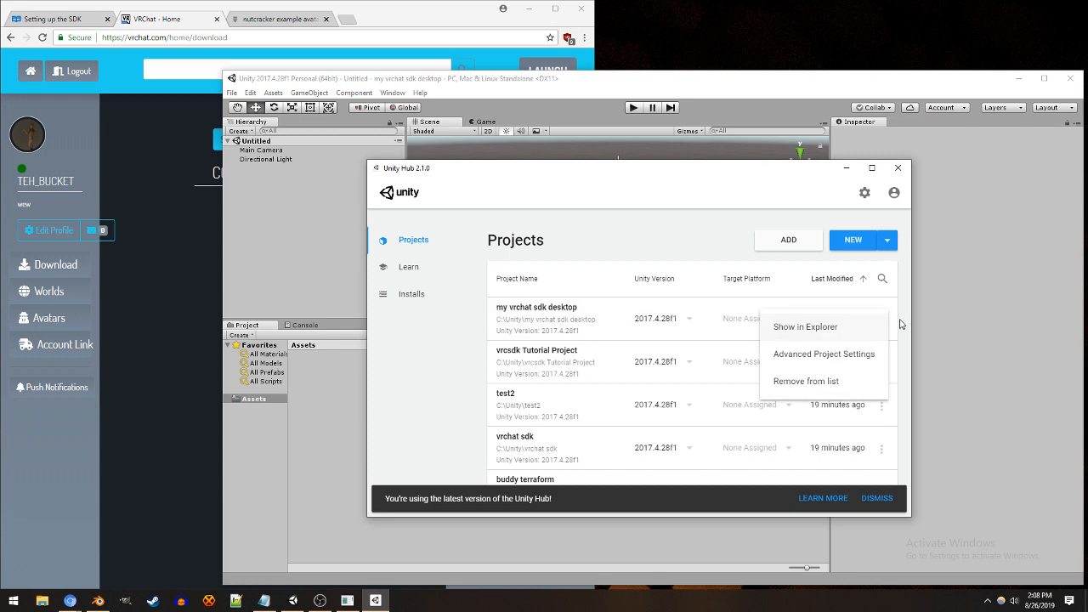
left_click(1067, 80)
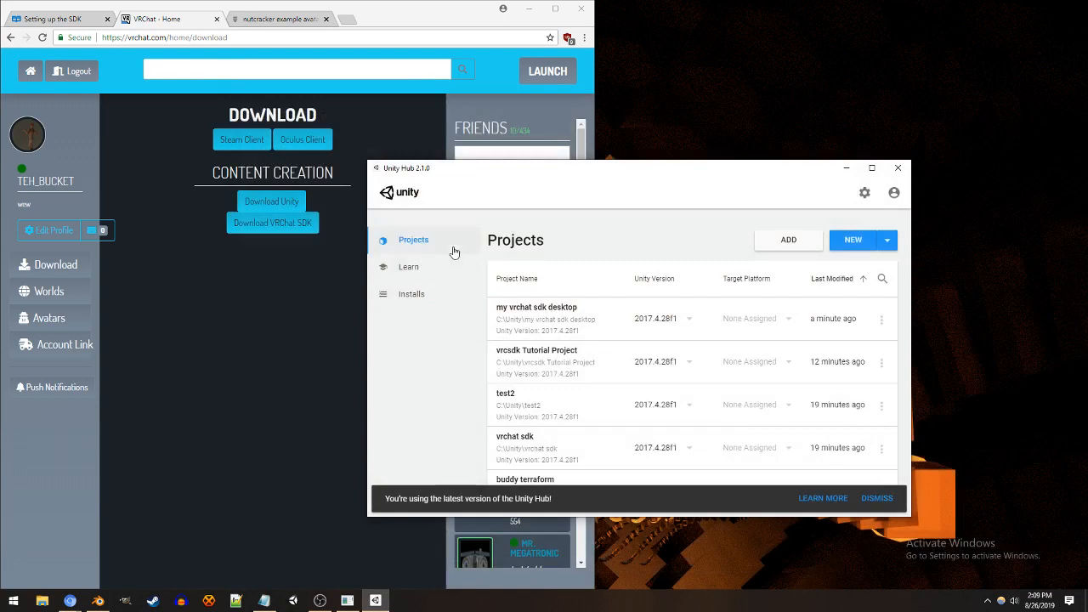
left_click(535, 308)
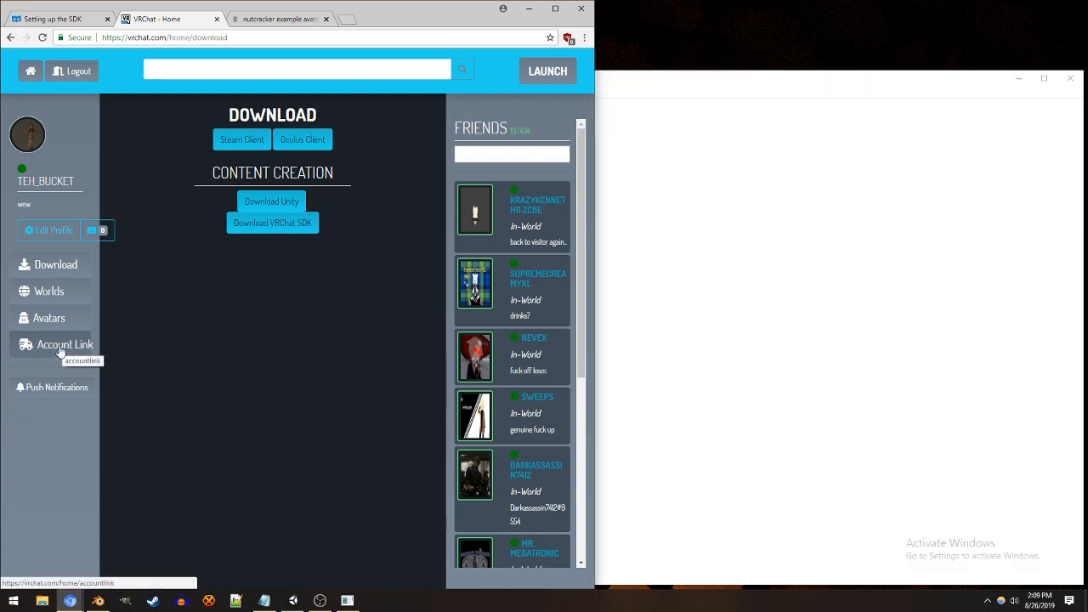
Step: View the Account Link page on the VRChat site with its merge token field, and return to Unity
left_click(60, 346)
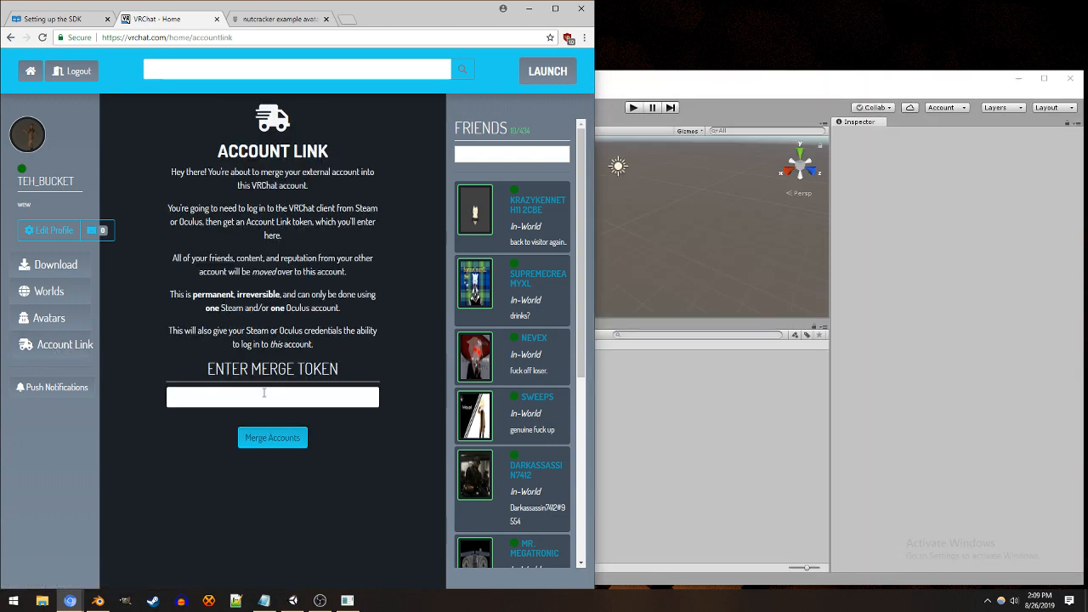
left_click(301, 398)
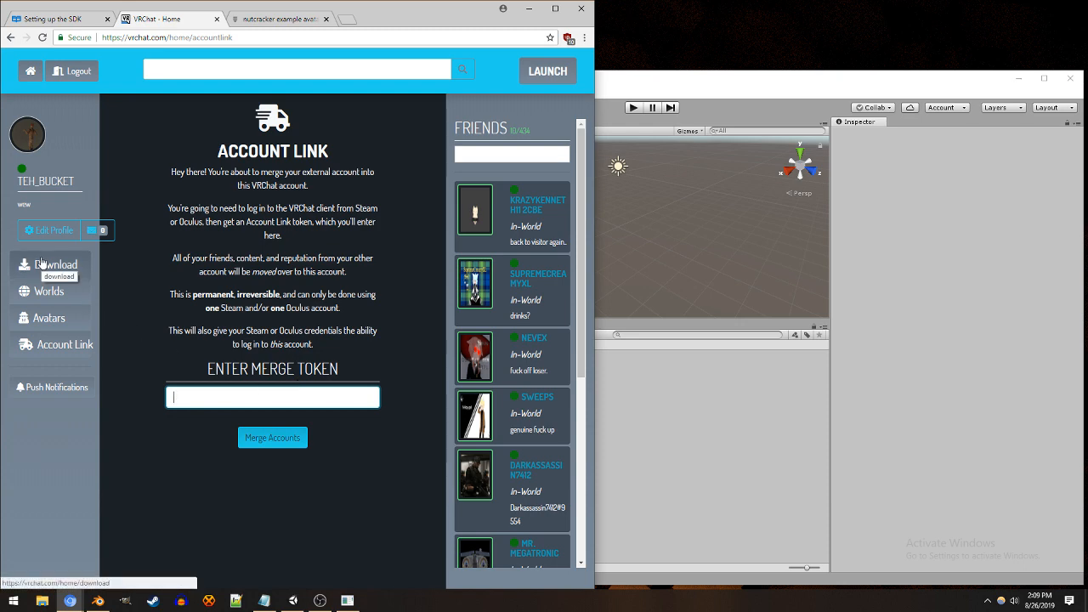
left_click(905, 389)
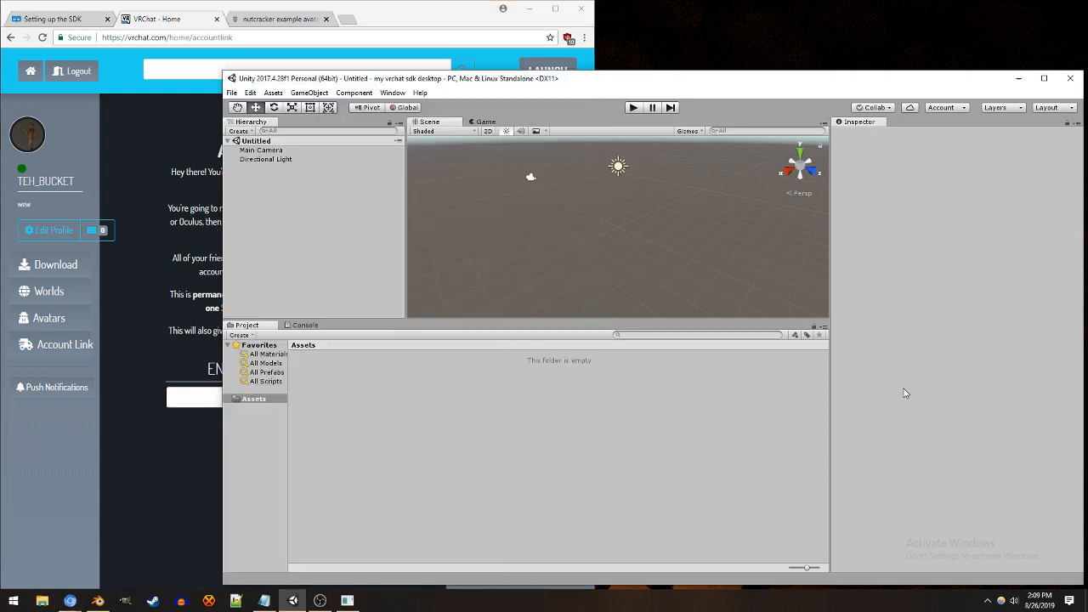
Step: Read the Setting up the SDK guide's steps on importing the SDK and logging in through the control panel
left_click(74, 19)
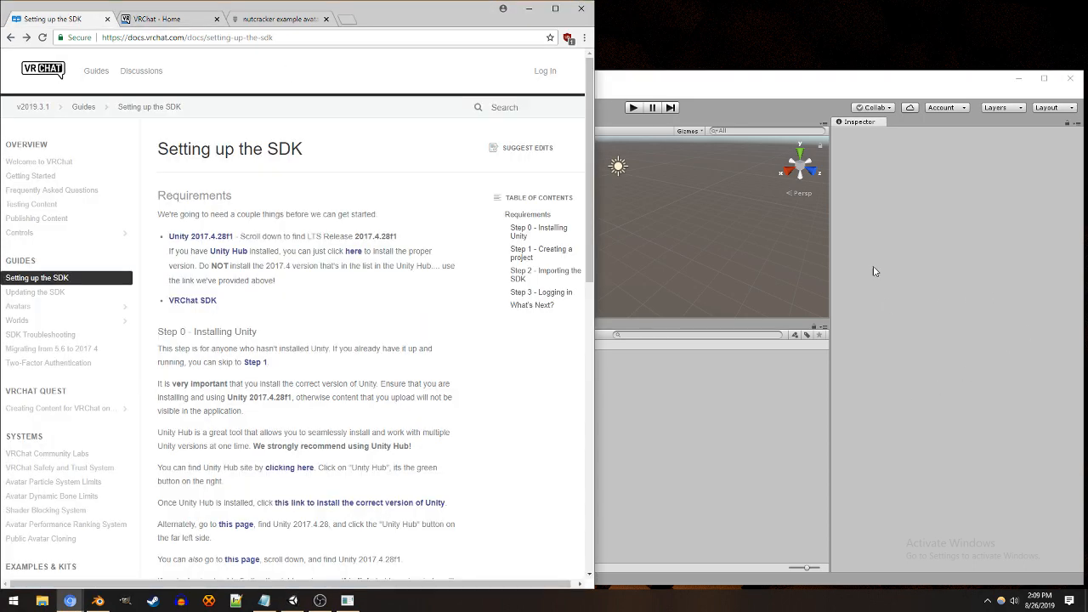
scroll(333, 318, "down", 4)
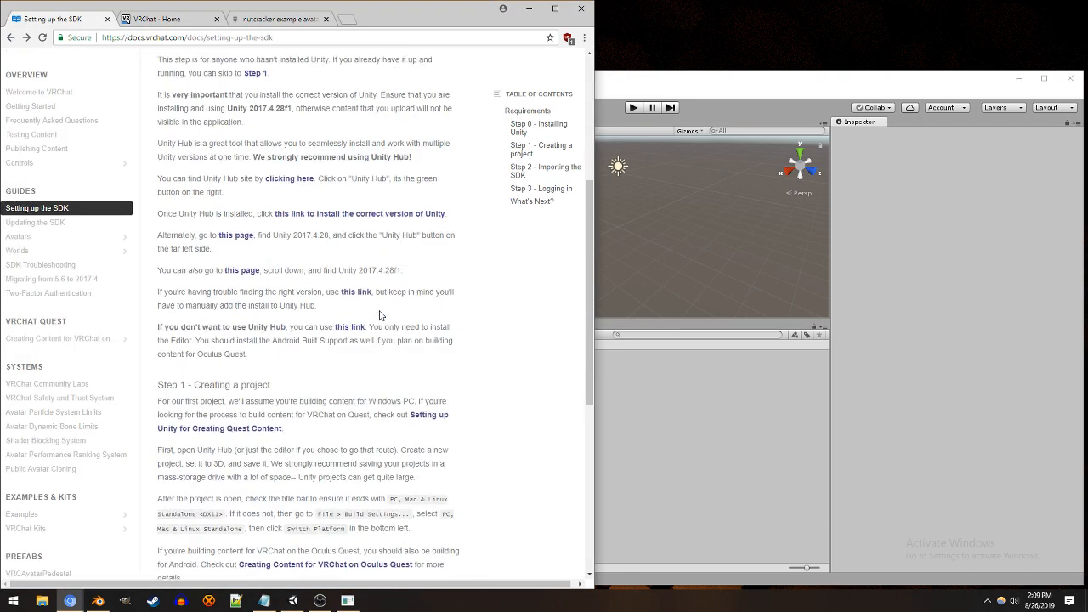
scroll(380, 312, "down", 3)
scroll(315, 371, "down", 1)
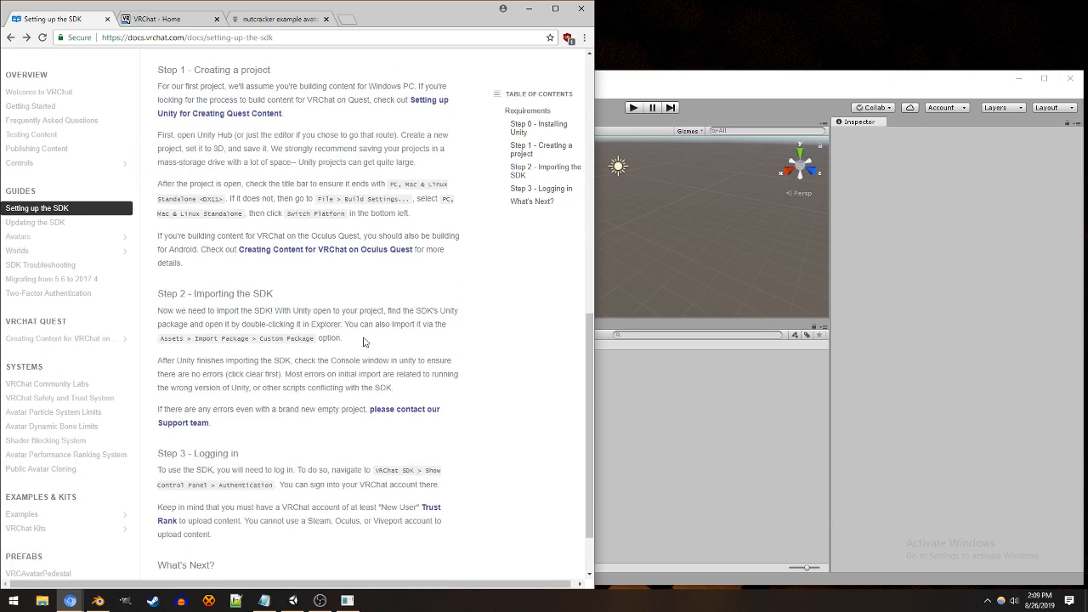
scroll(302, 380, "down", 1)
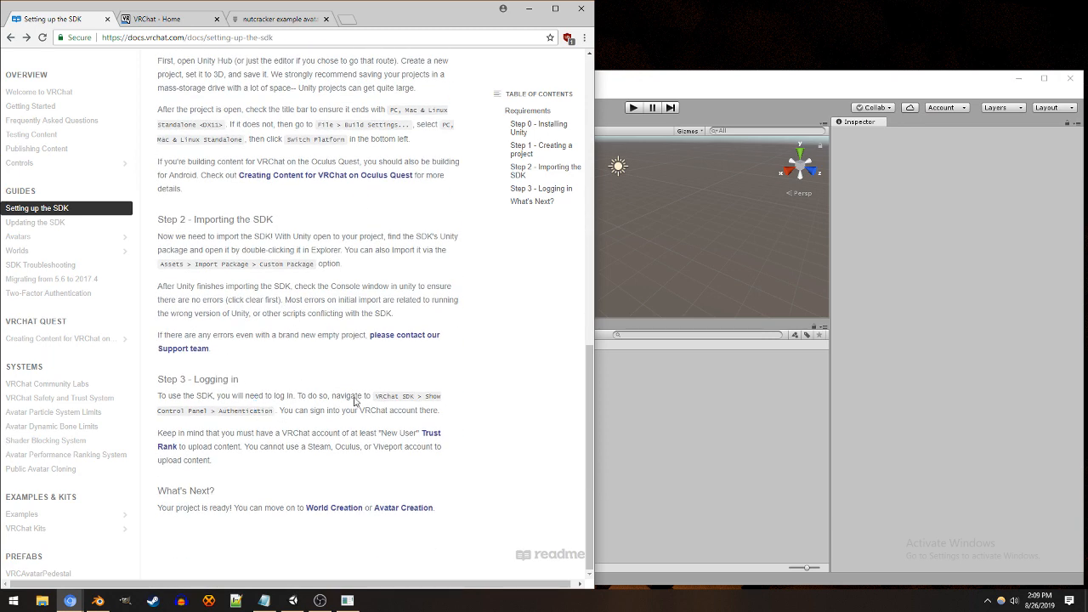
left_click_drag(376, 400, 272, 412)
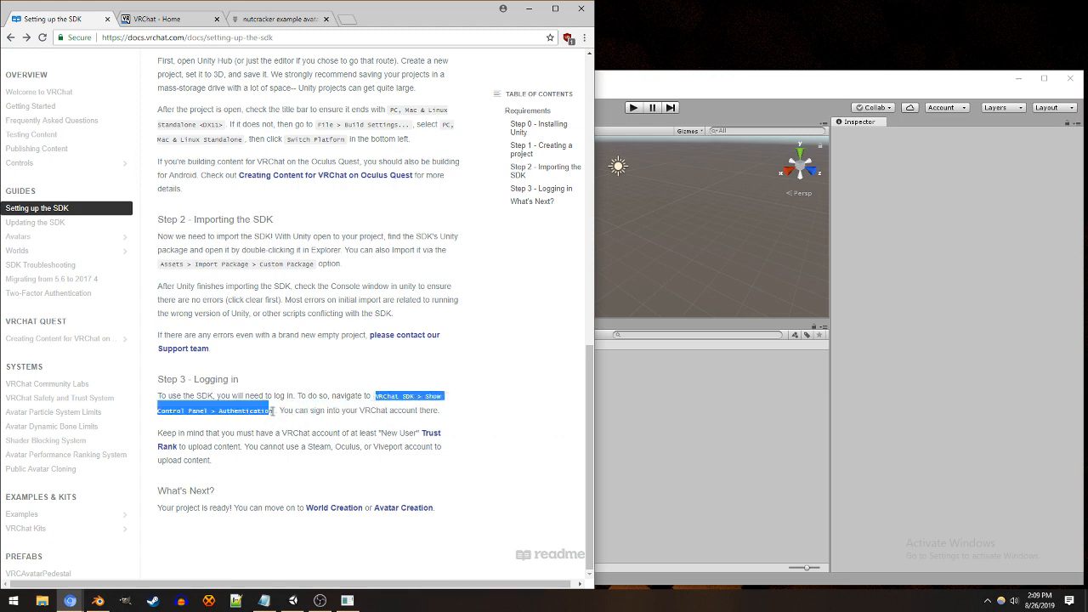
left_click(350, 431)
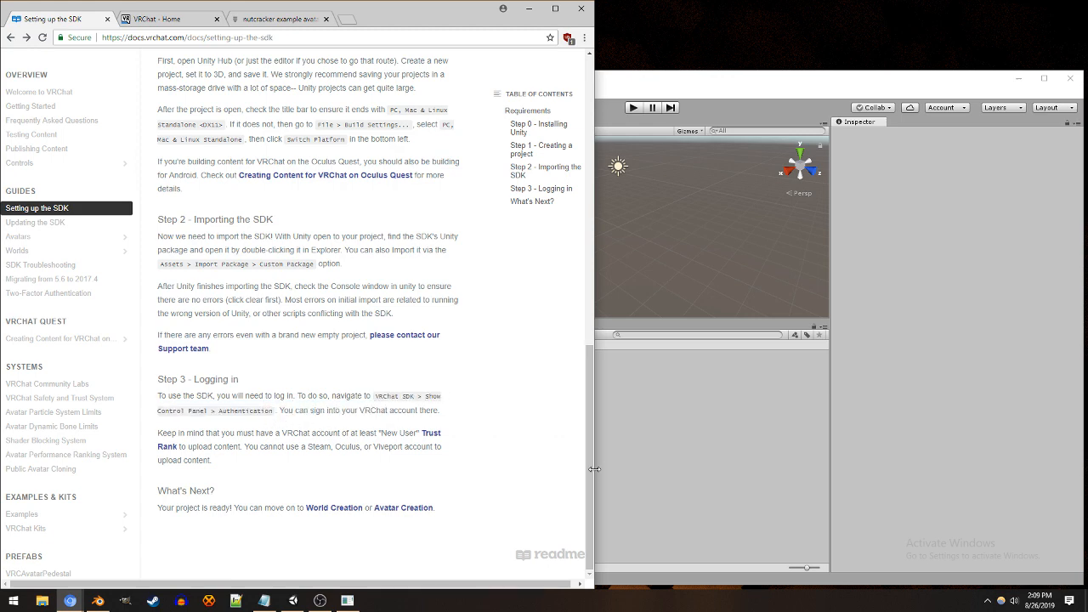
scroll(588, 469, "up", 1)
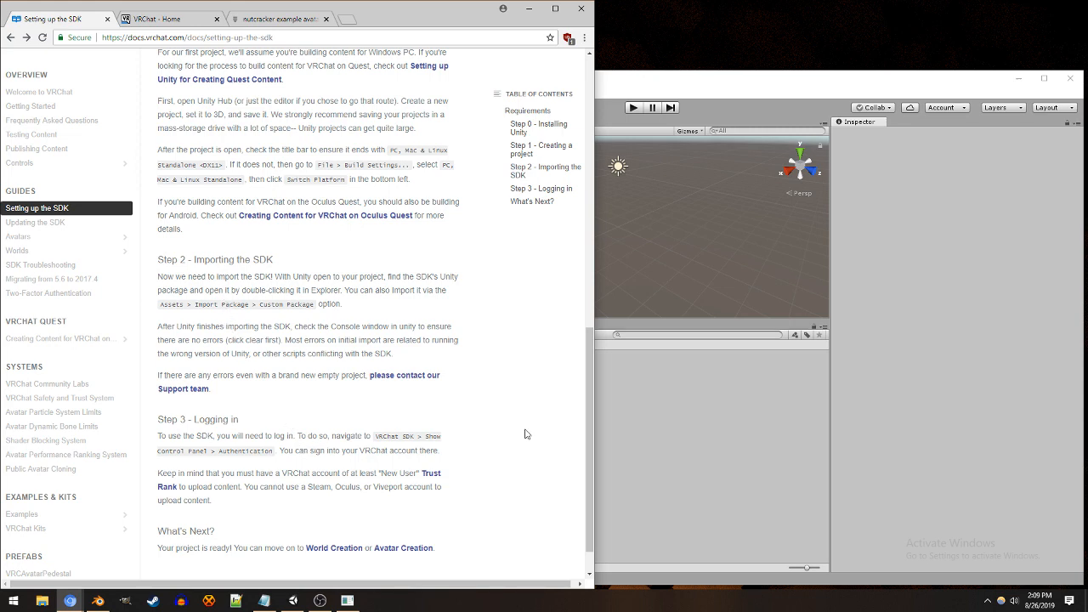
left_click(924, 424)
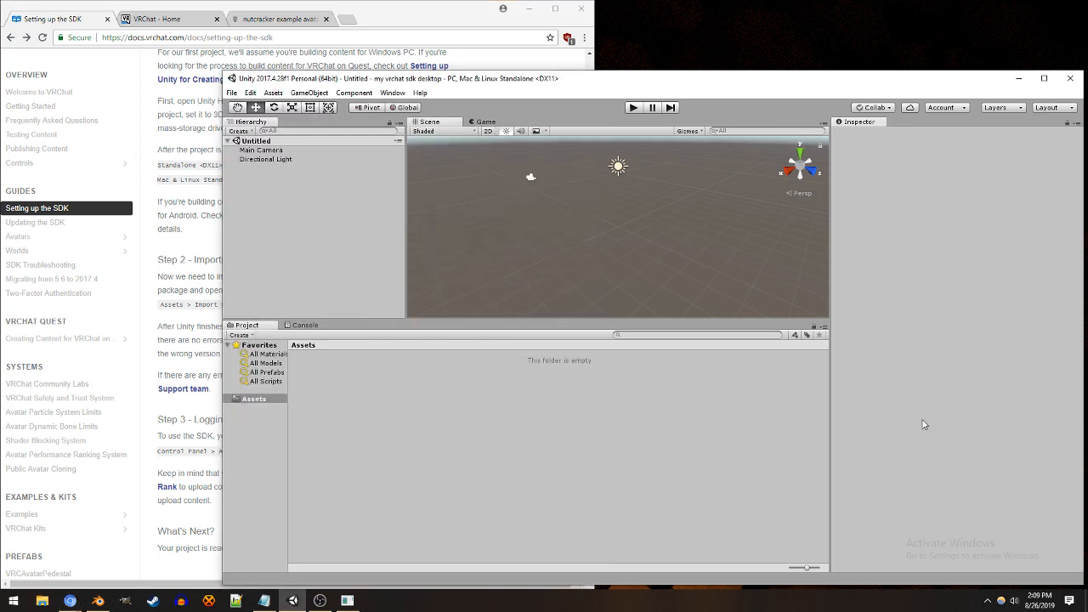
Step: Open the avatar guide Creating Your First Avatar in a new browser tab and return to the Setting up the SDK guide
left_click(192, 326)
scroll(269, 439, "up", 8)
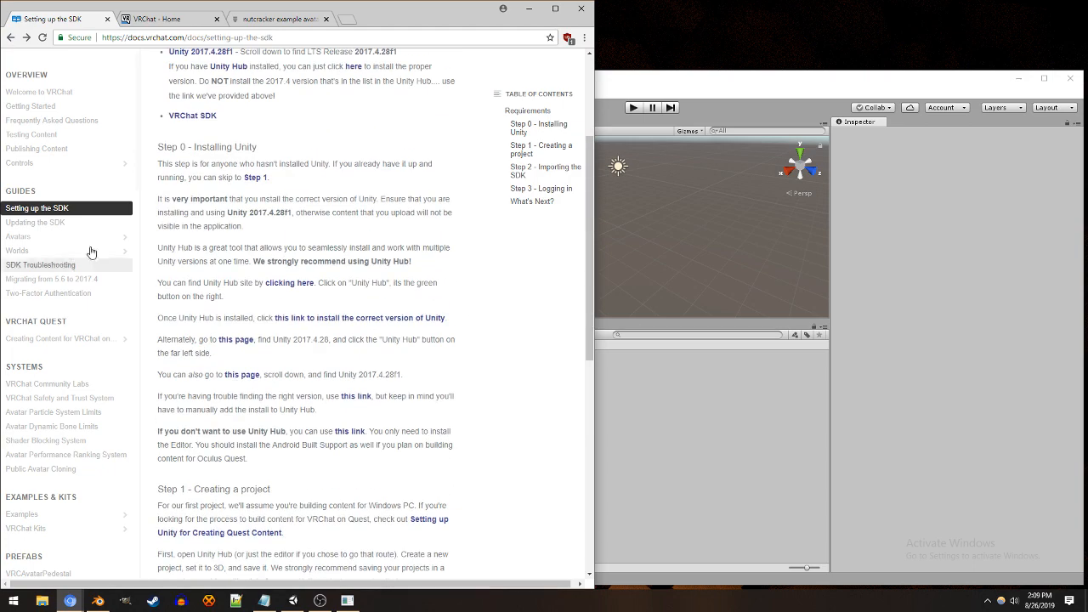
left_click(63, 238)
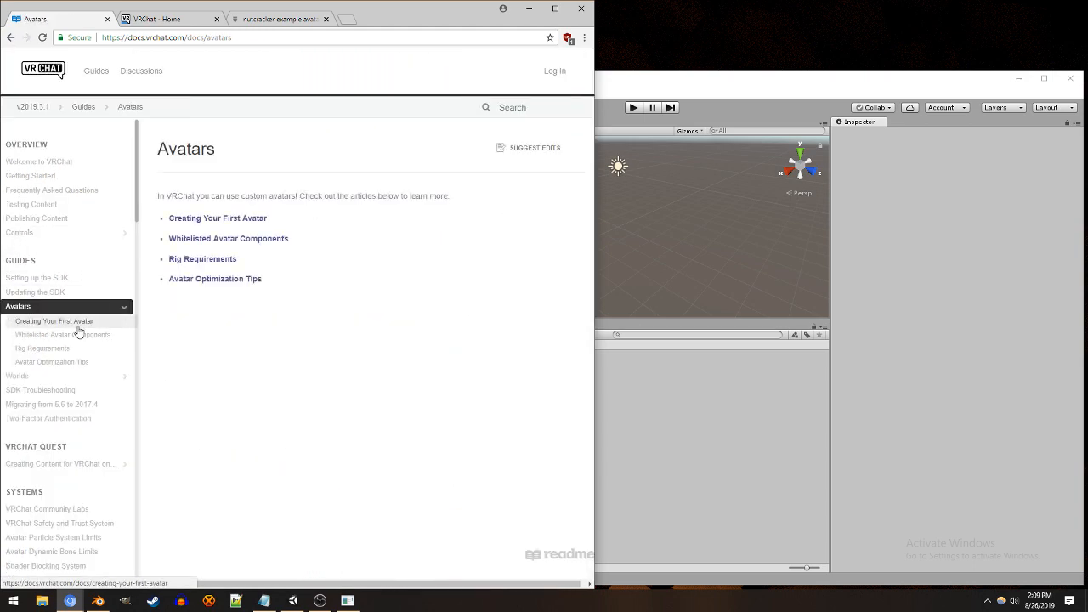
middle_click(77, 324)
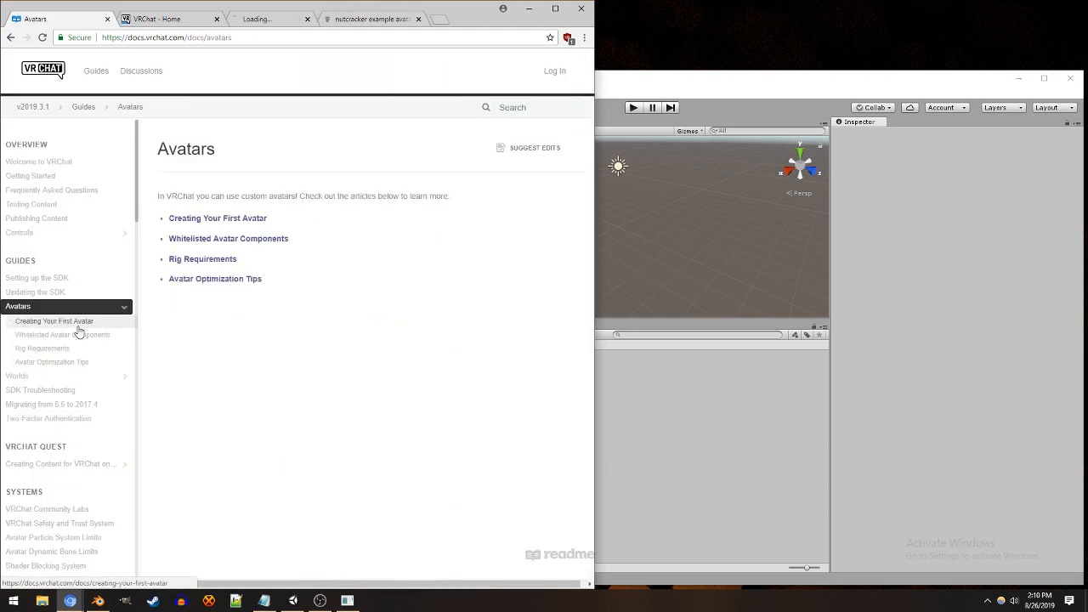
left_click(58, 279)
scroll(468, 377, "down", 10)
left_click(762, 373)
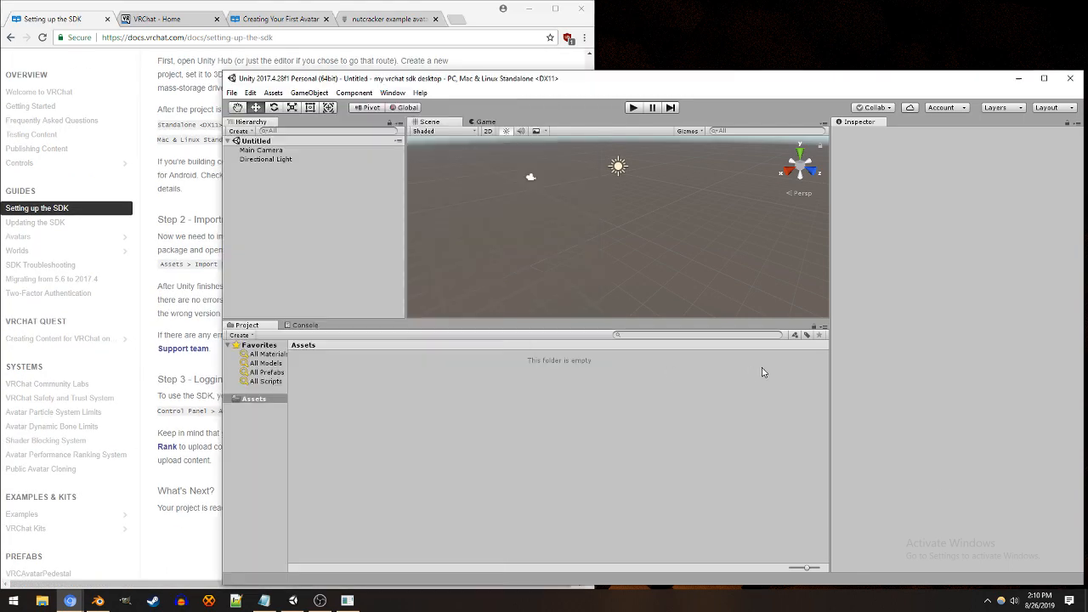
Step: Place the Creating Your First Avatar tab directly after the Setting up the SDK tab, and return to Unity
left_click(264, 20)
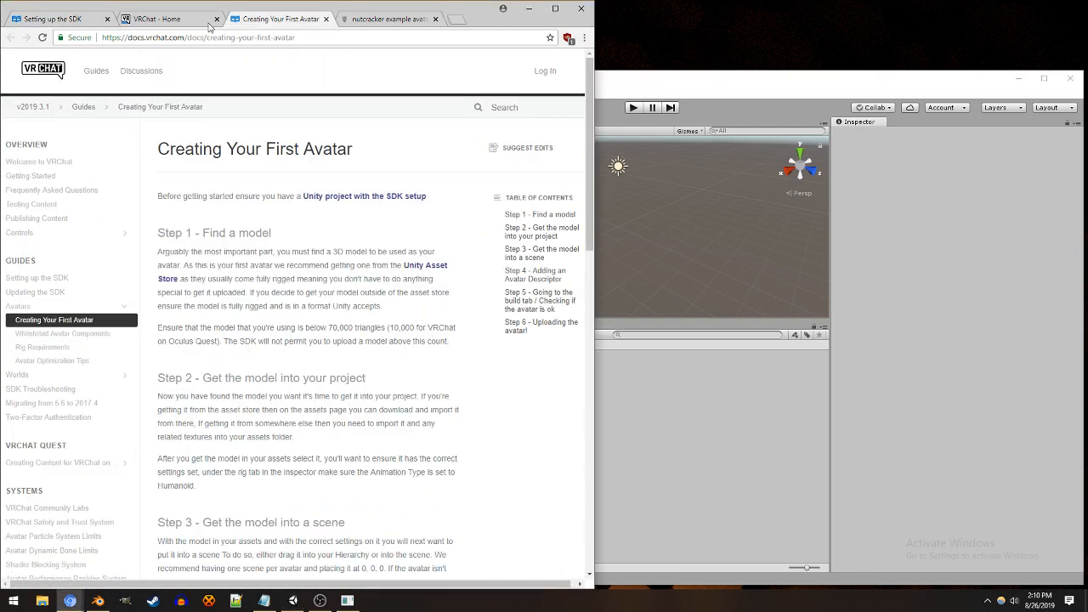
left_click_drag(208, 27, 170, 26)
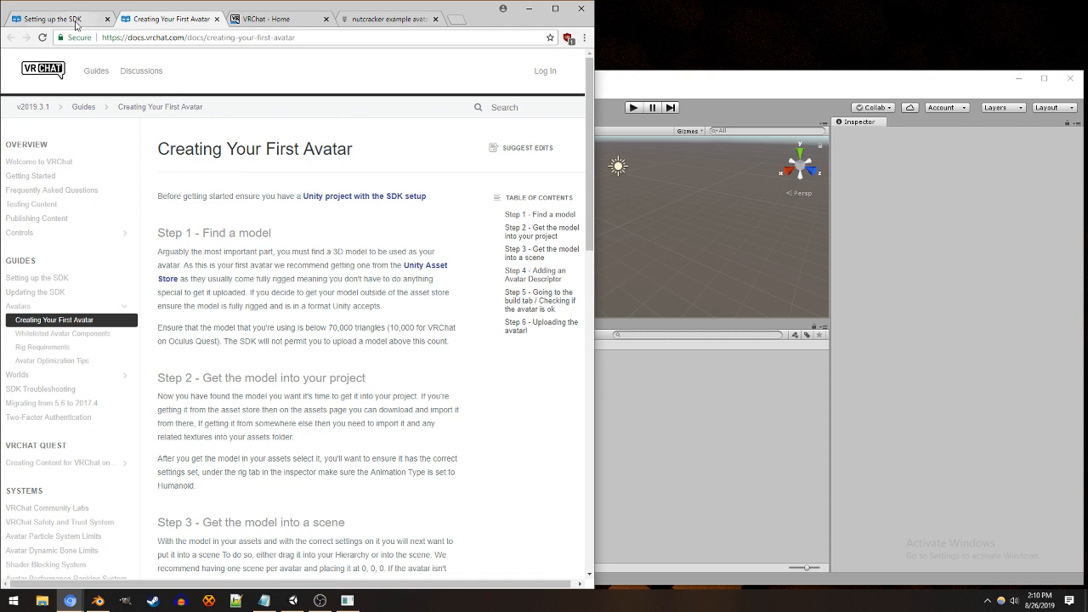
left_click(66, 20)
left_click(605, 245)
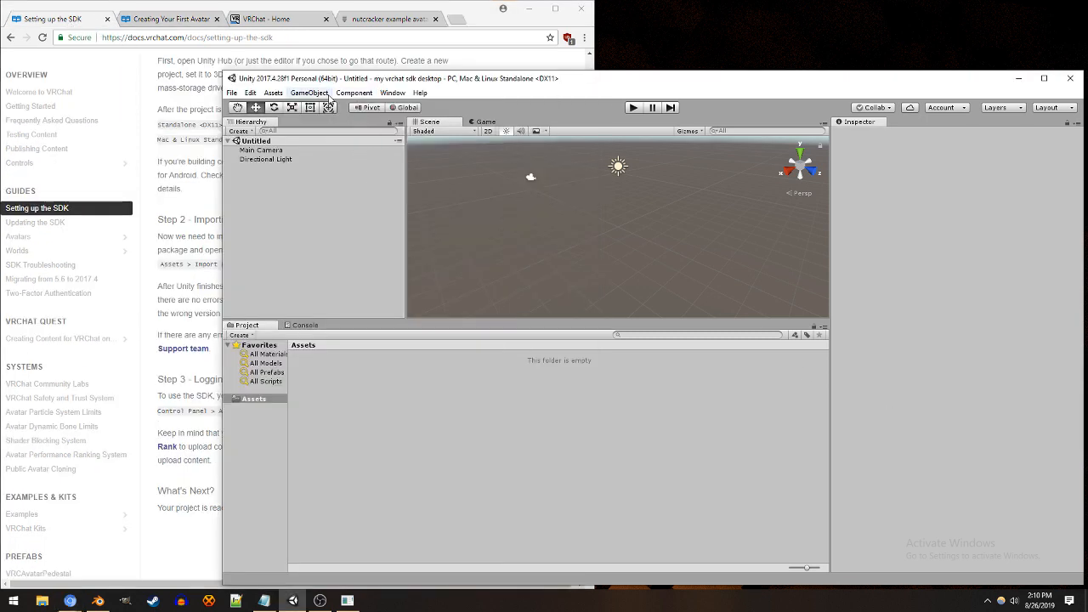
Step: Close the current project and open "vrcsdk Tutorial Project" from Unity Hub's project list
left_click(234, 93)
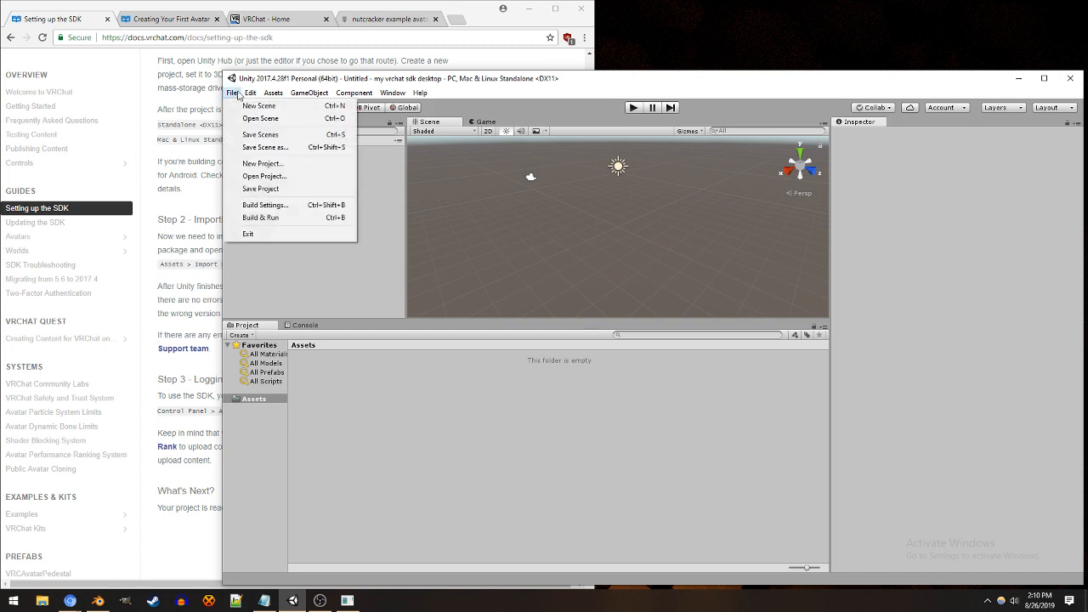
left_click(282, 177)
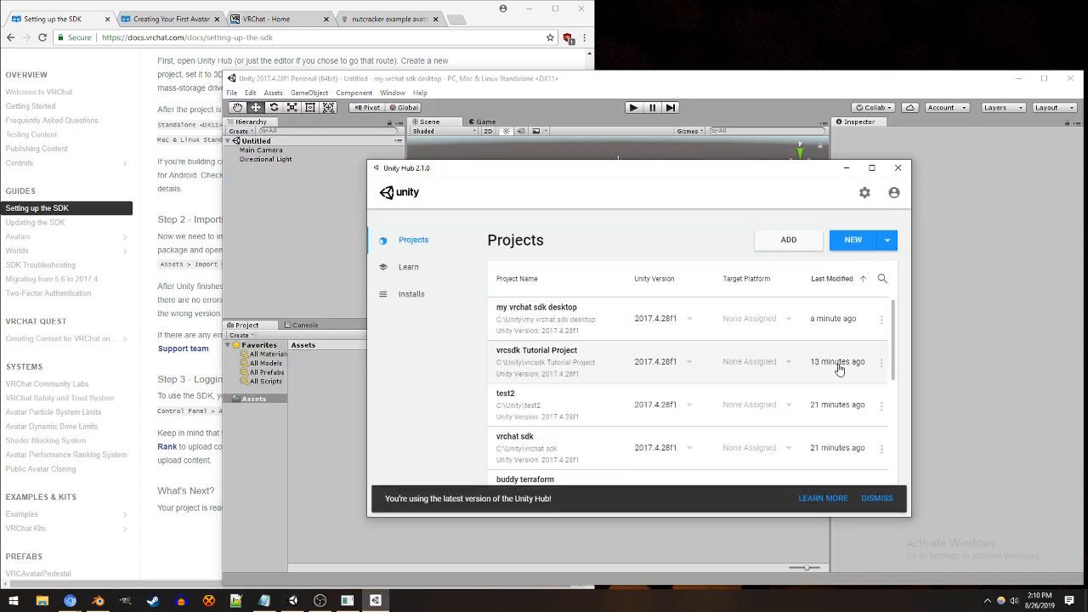
left_click(1067, 77)
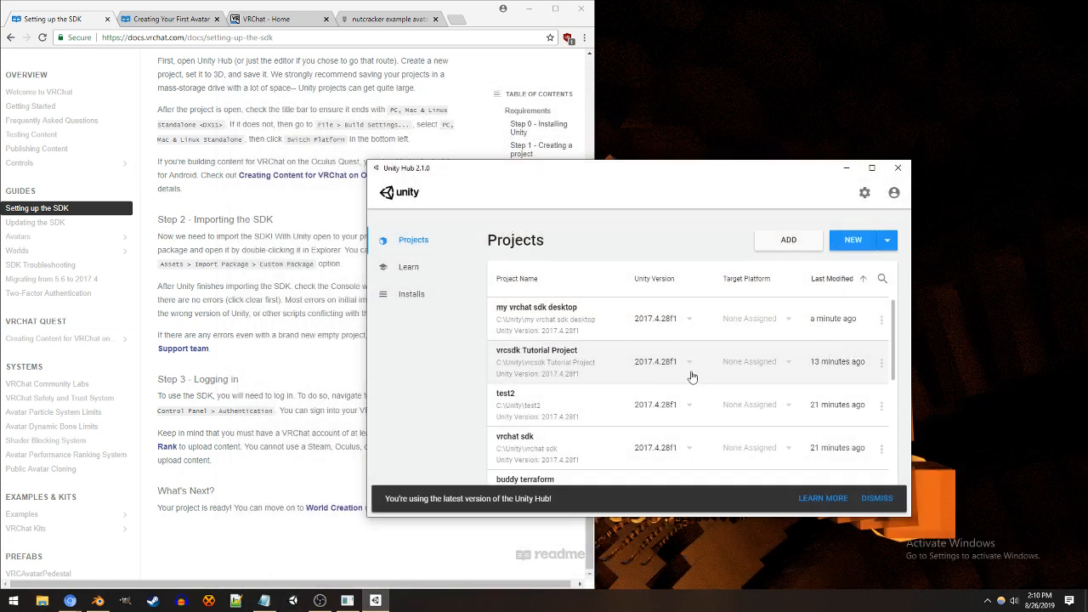
left_click(541, 368)
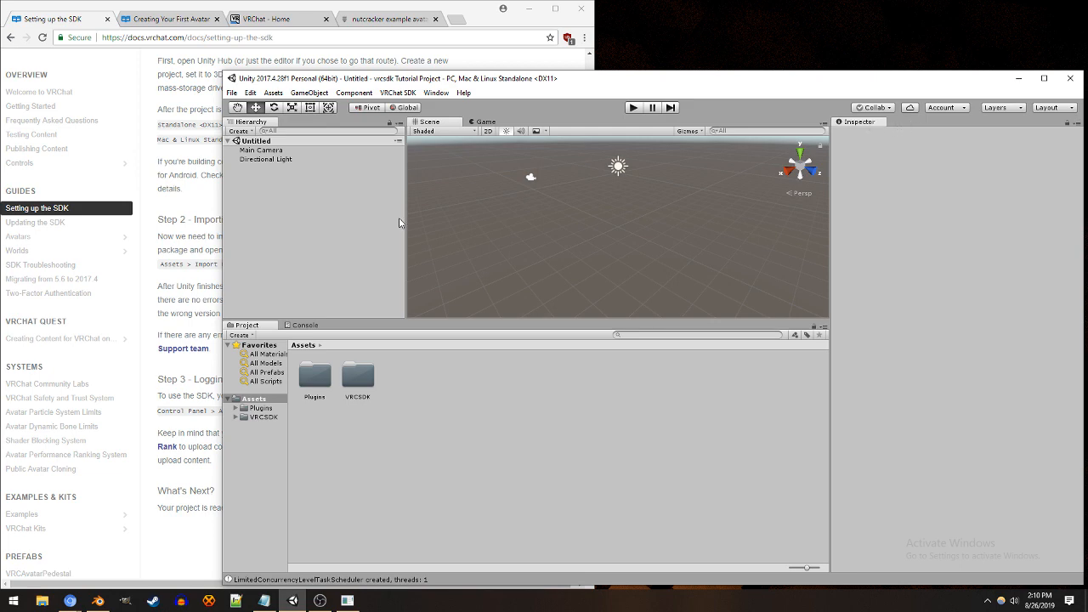
Step: Show the VRChat SDK control panel and move its window beside the Hierarchy
left_click(413, 95)
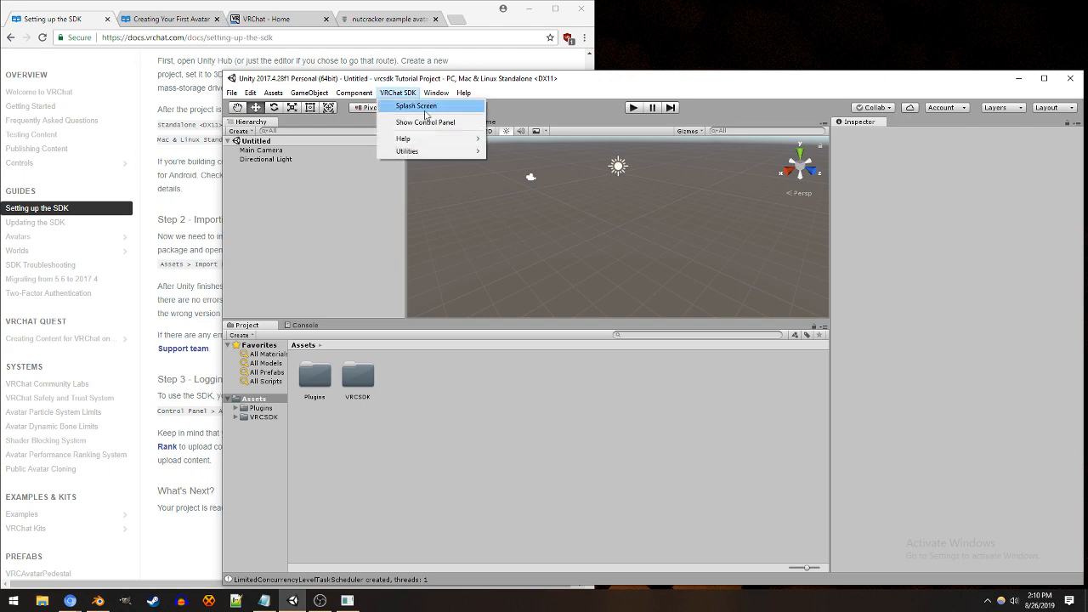
left_click(430, 122)
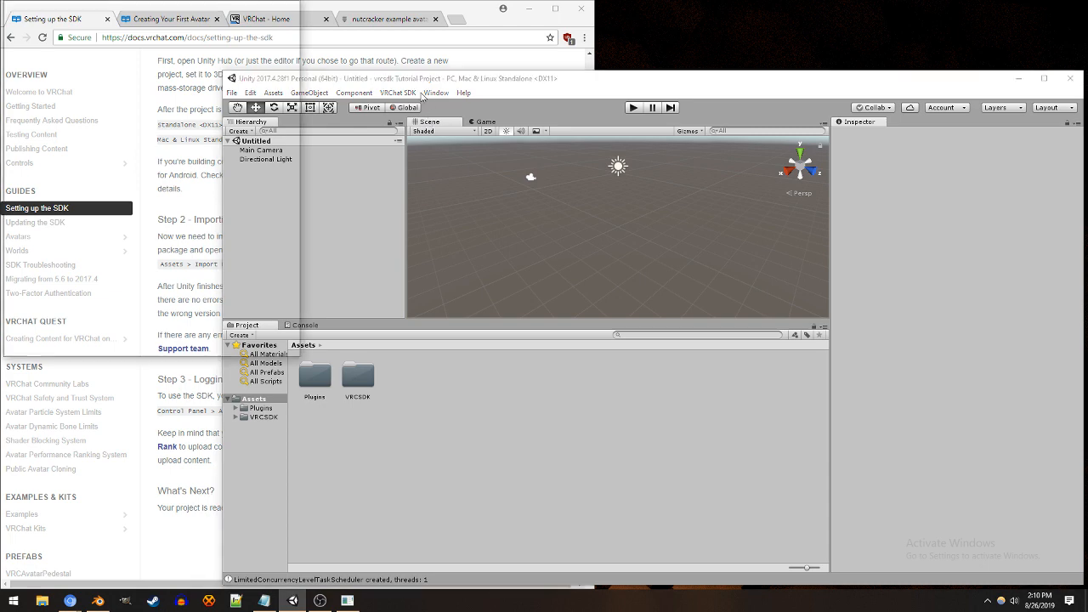
left_click_drag(197, 15, 288, 200)
Step: View the VRChat SDK splash screen with its release notes, and close it
left_click(398, 93)
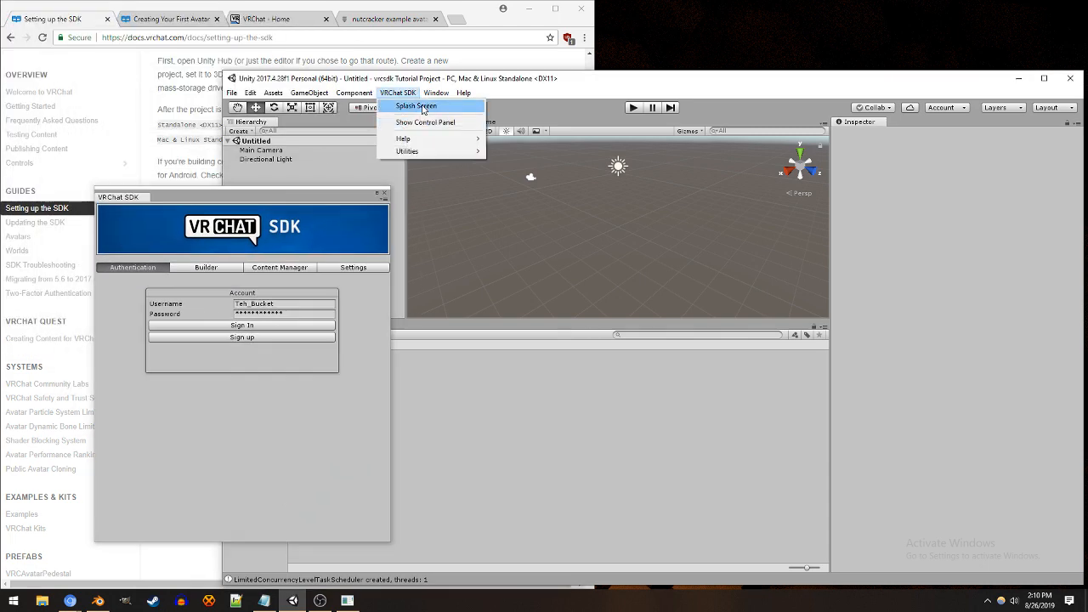
left_click(415, 107)
scroll(225, 201, "down", 5)
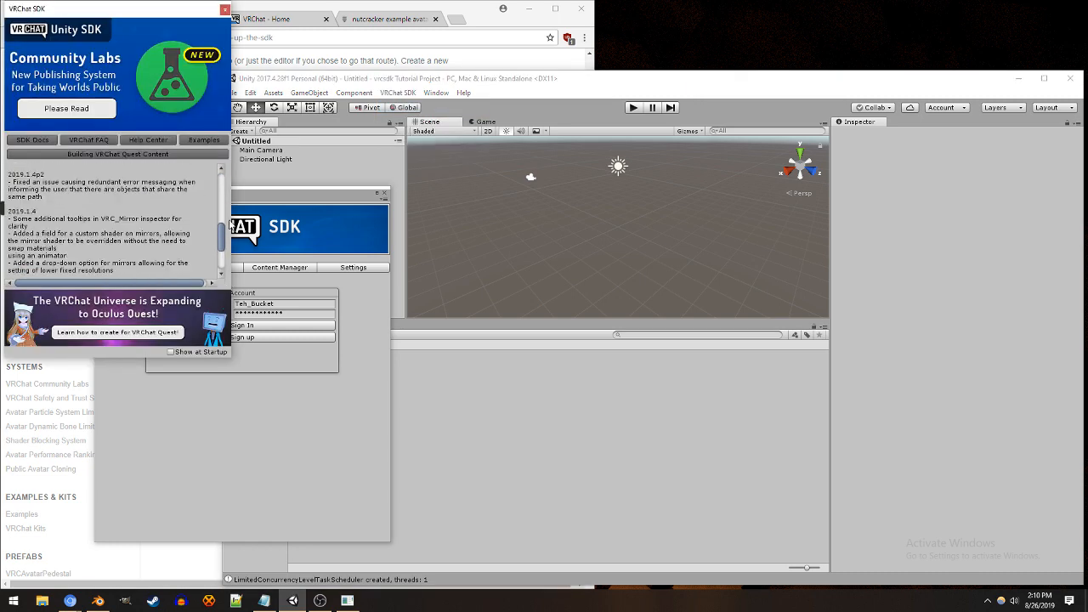
left_click(225, 9)
Step: Sign in to the VRChat SDK with the prefilled account credentials and show the Builder section
left_click_drag(269, 196, 410, 189)
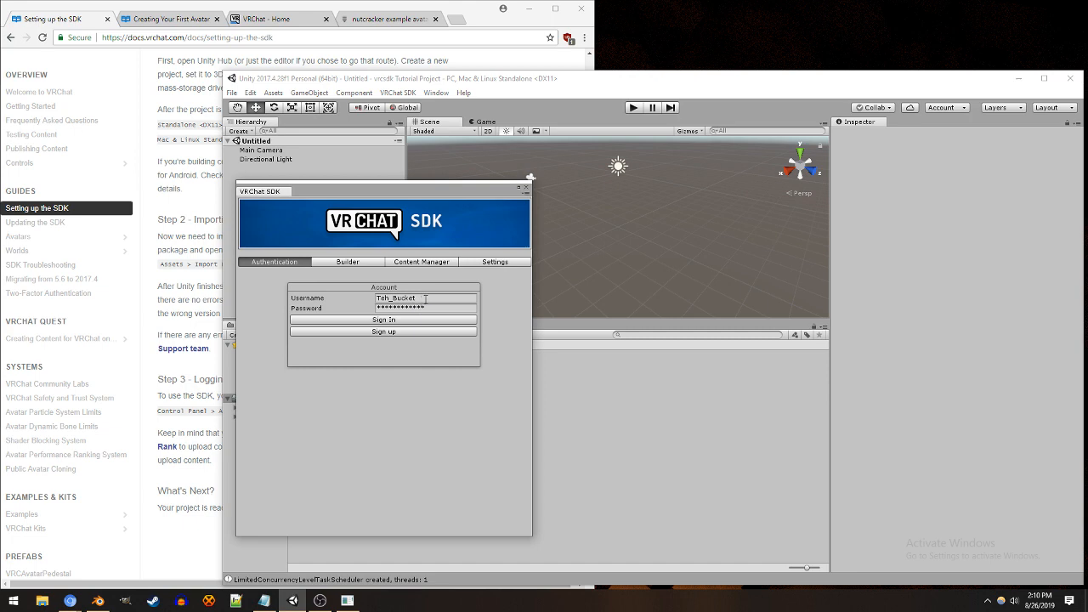
left_click(395, 299)
left_click(427, 297)
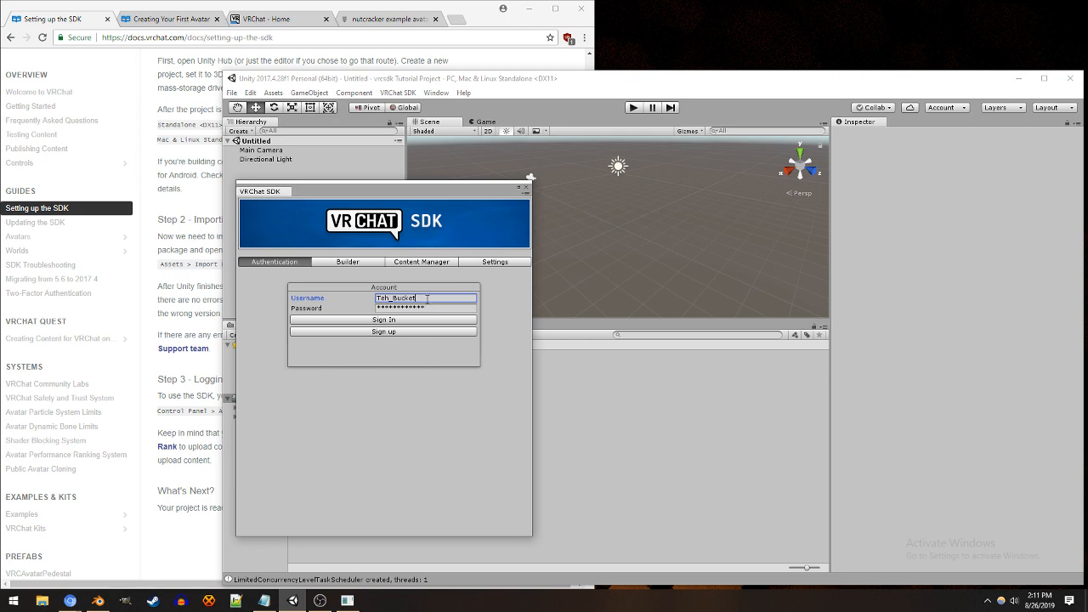
left_click_drag(427, 299, 362, 305)
left_click(384, 319)
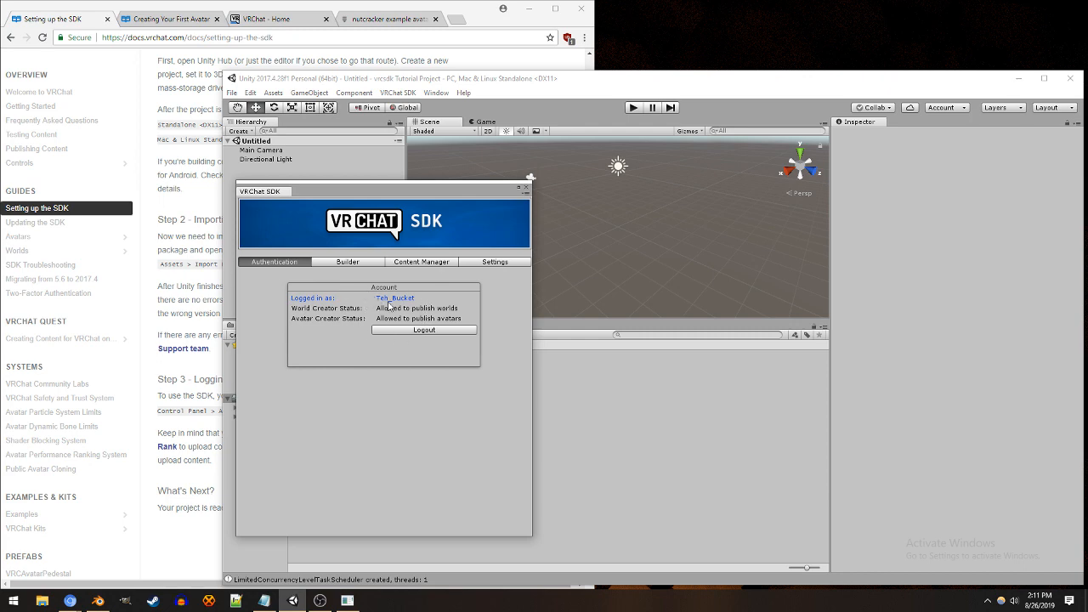
left_click(347, 263)
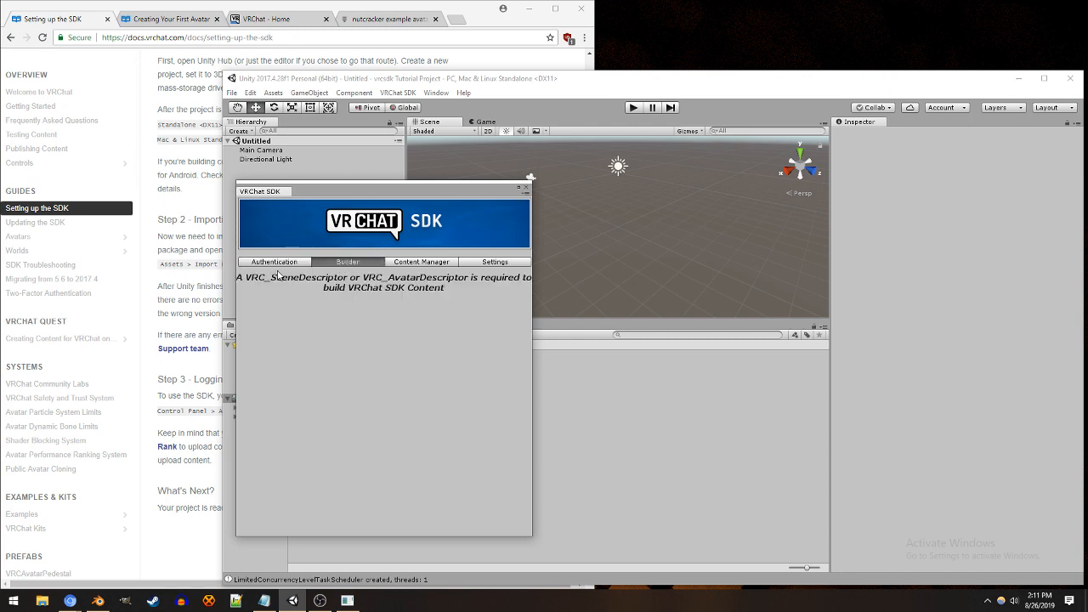
Step: Move the VRChat SDK window aside and bring up the Google Drive page of "nutcracker example avatar.unitypackage" in the browser
left_click_drag(449, 187, 350, 210)
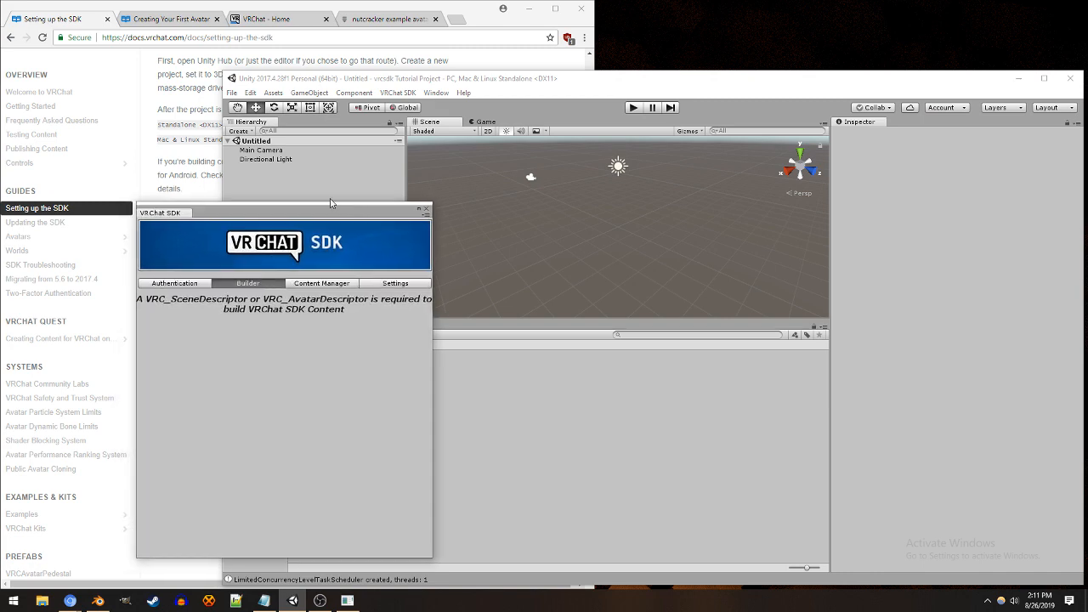
left_click(376, 28)
left_click(376, 25)
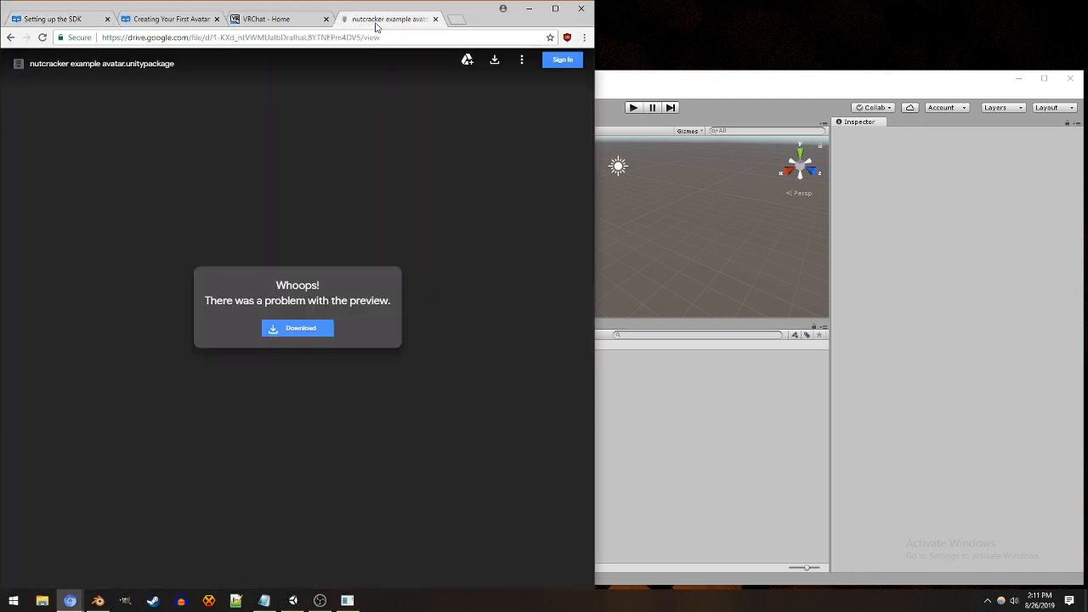
Step: Download "nutcracker example avatar.unitypackage" from Google Drive, switch to Unity, and import all the package's contents into the project
left_click(301, 331)
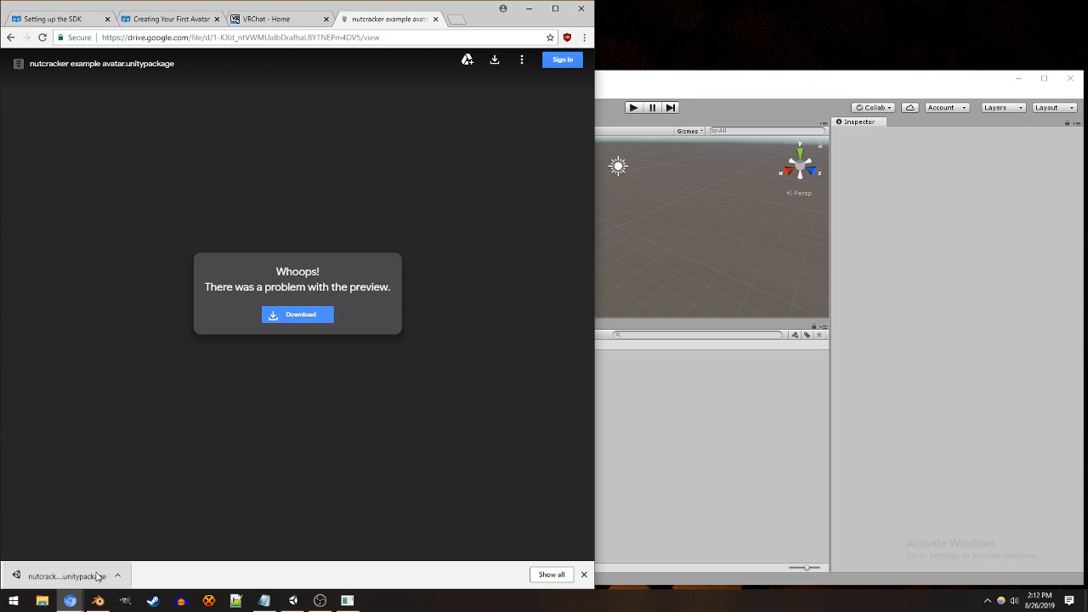
left_click(831, 367)
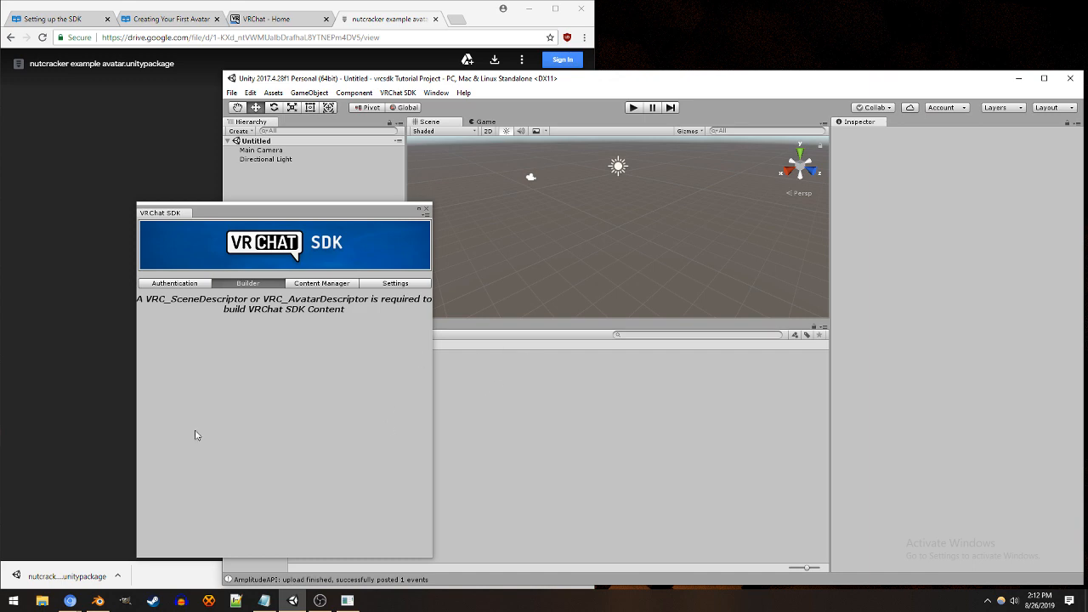
left_click_drag(324, 215, 384, 218)
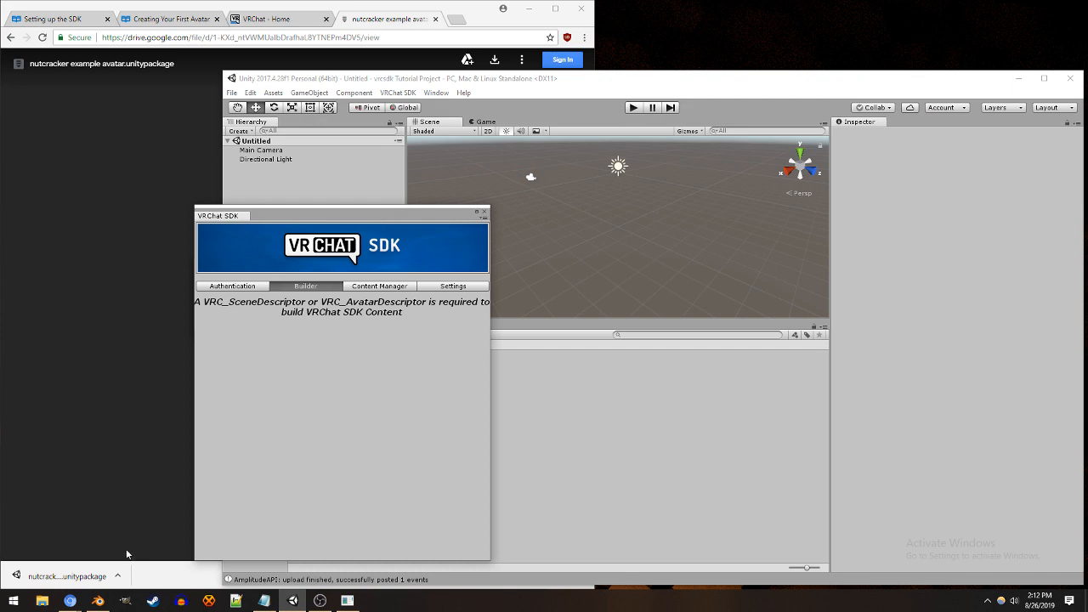
left_click(81, 577)
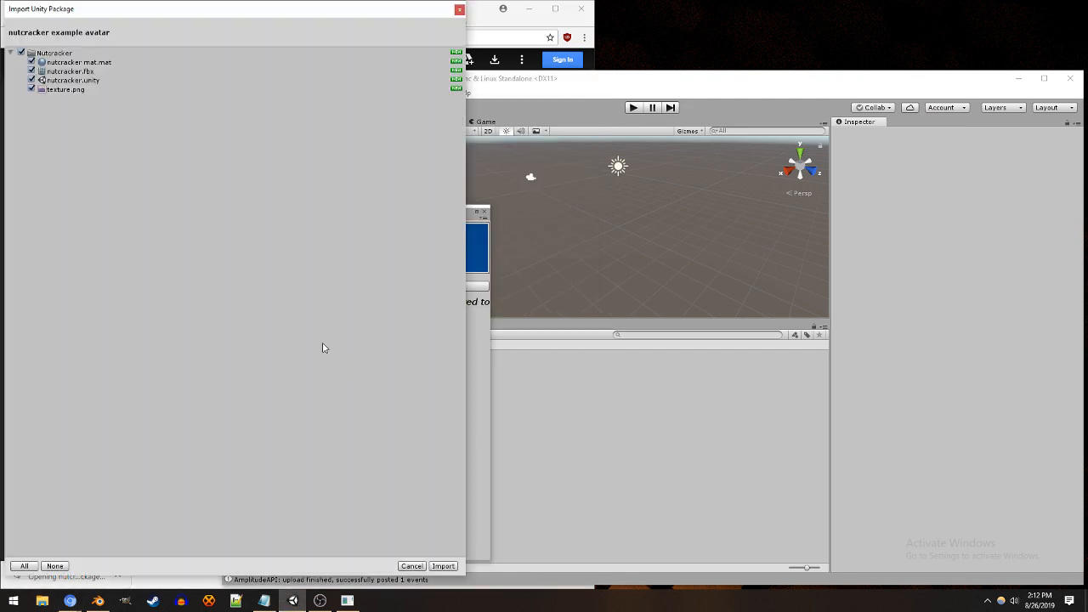
left_click(442, 566)
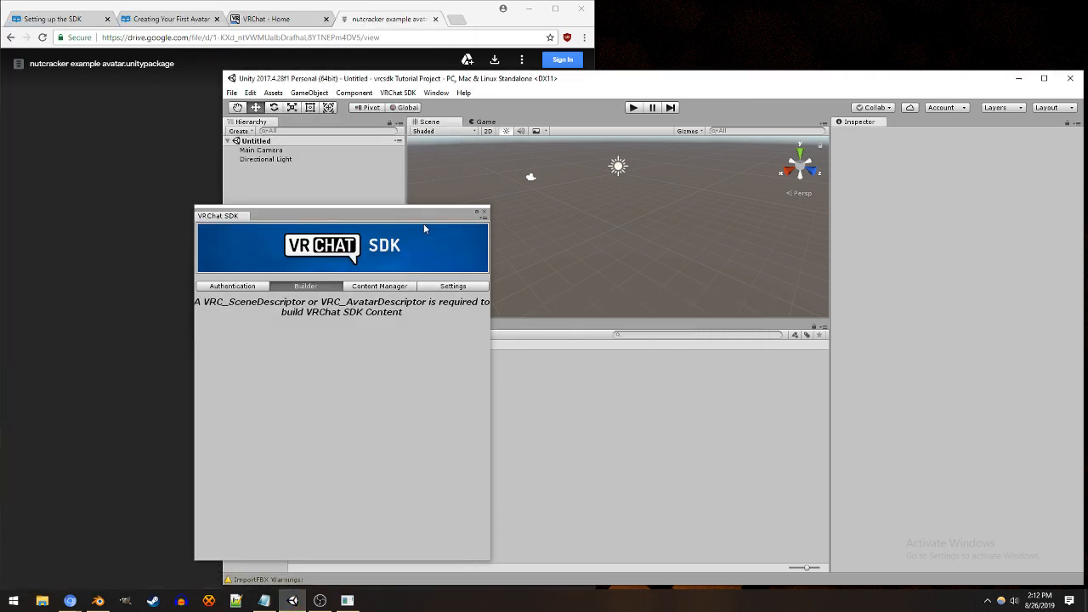
Step: Open the nutcracker scene from the imported Nutcracker folder, moving the VRChat SDK window clear of the project assets
left_click_drag(408, 216, 715, 208)
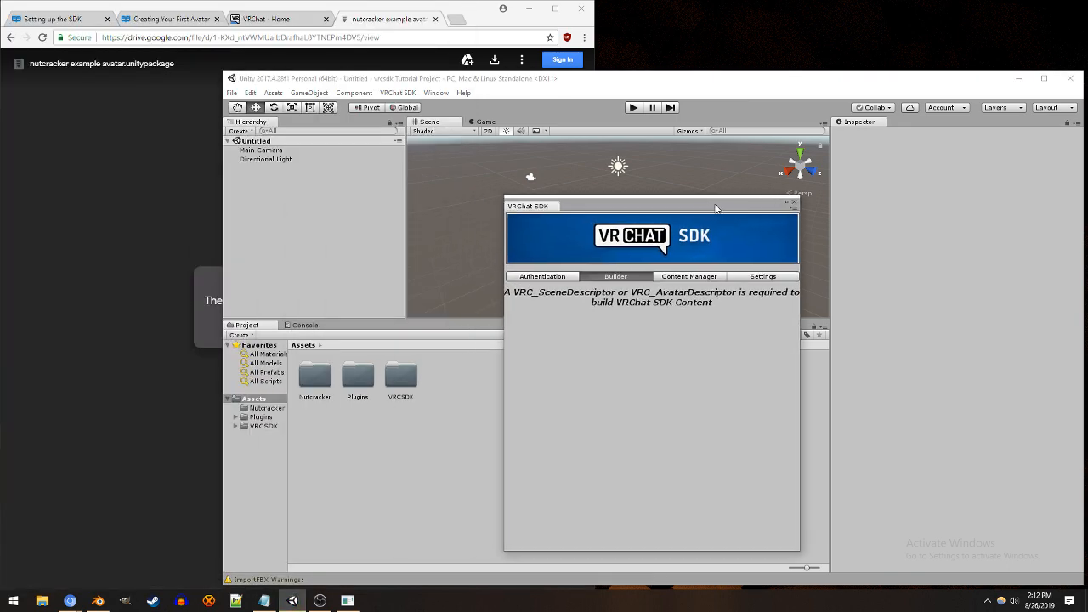
left_click(265, 410)
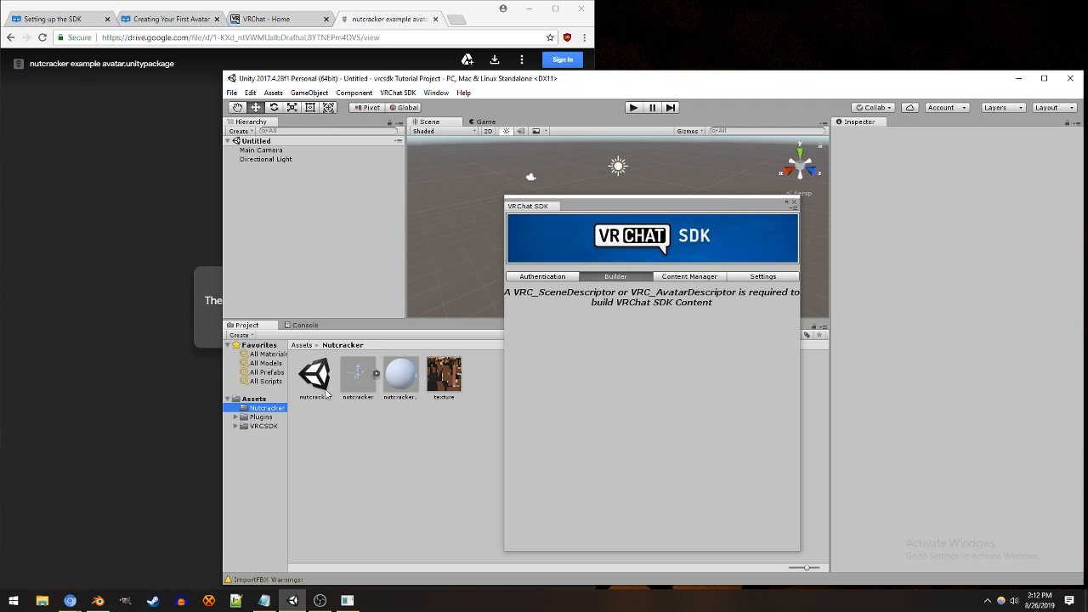
left_click_drag(714, 209, 908, 257)
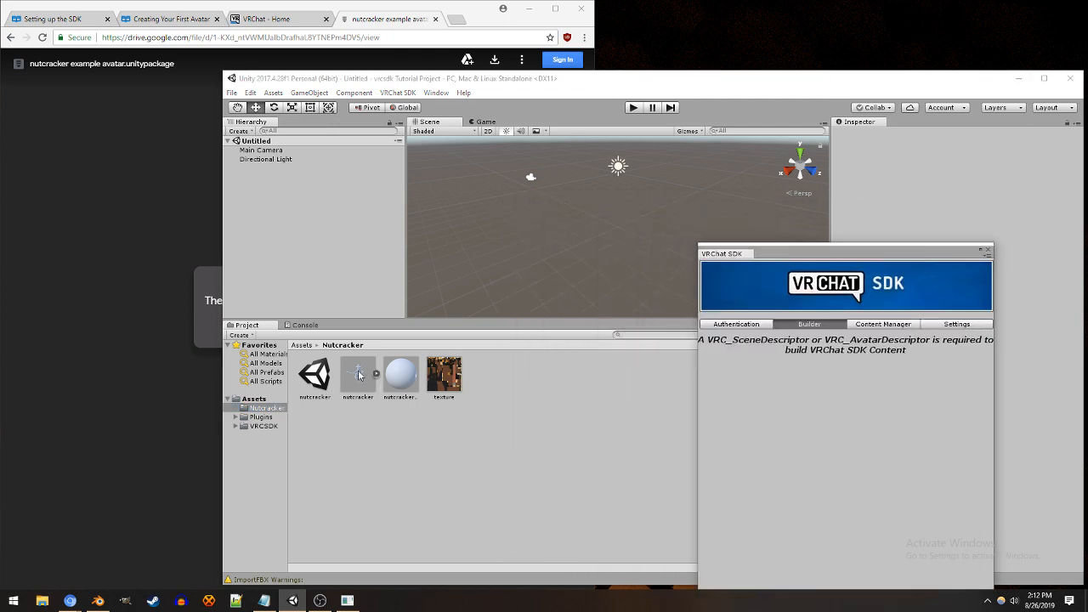
left_click(321, 375)
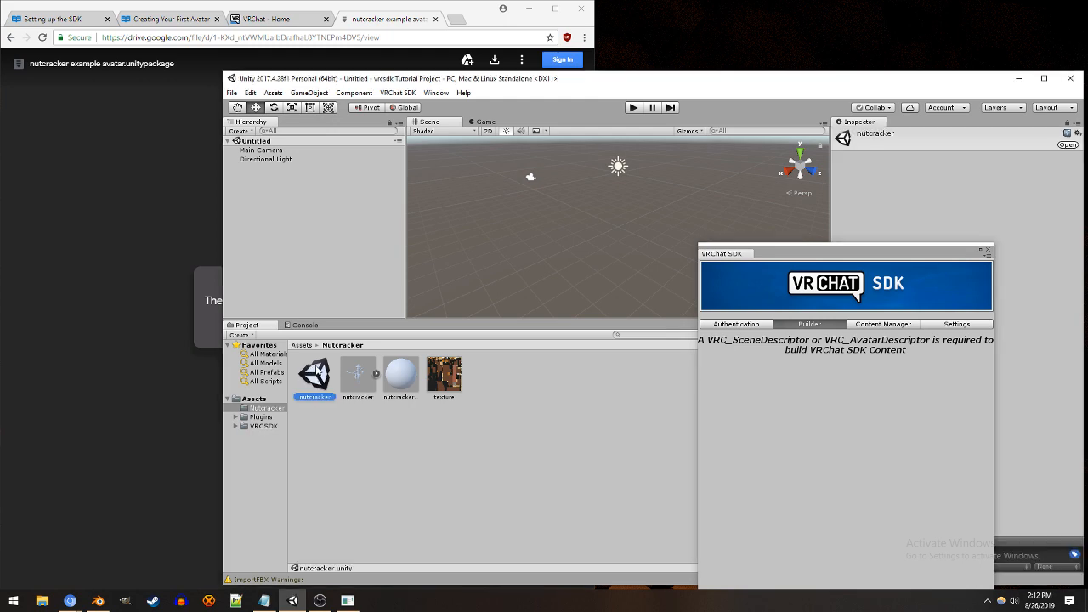
left_click(277, 400)
left_click(270, 409)
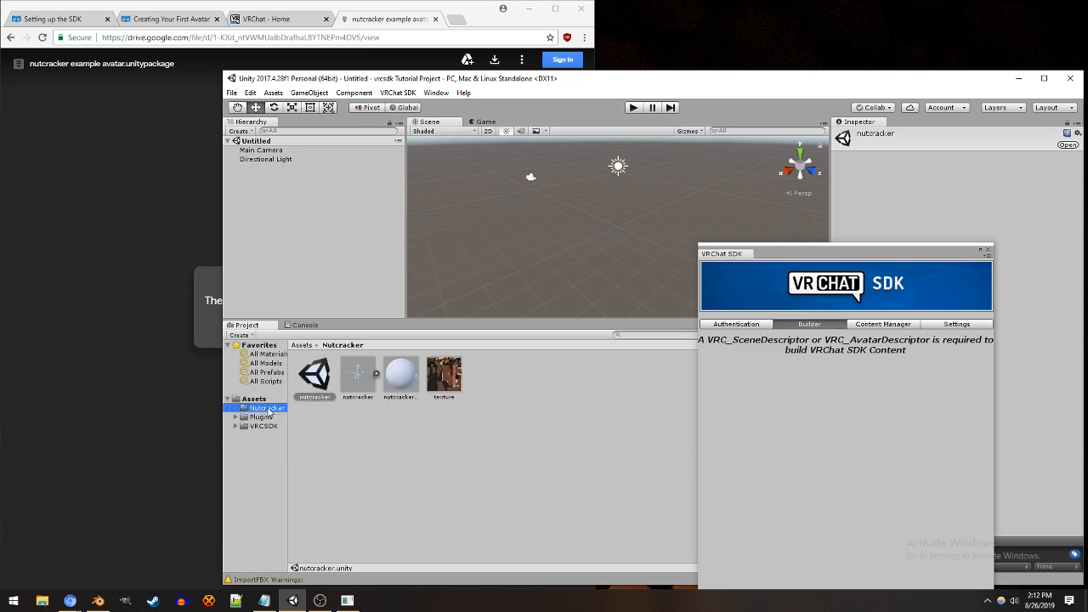
double_click(312, 383)
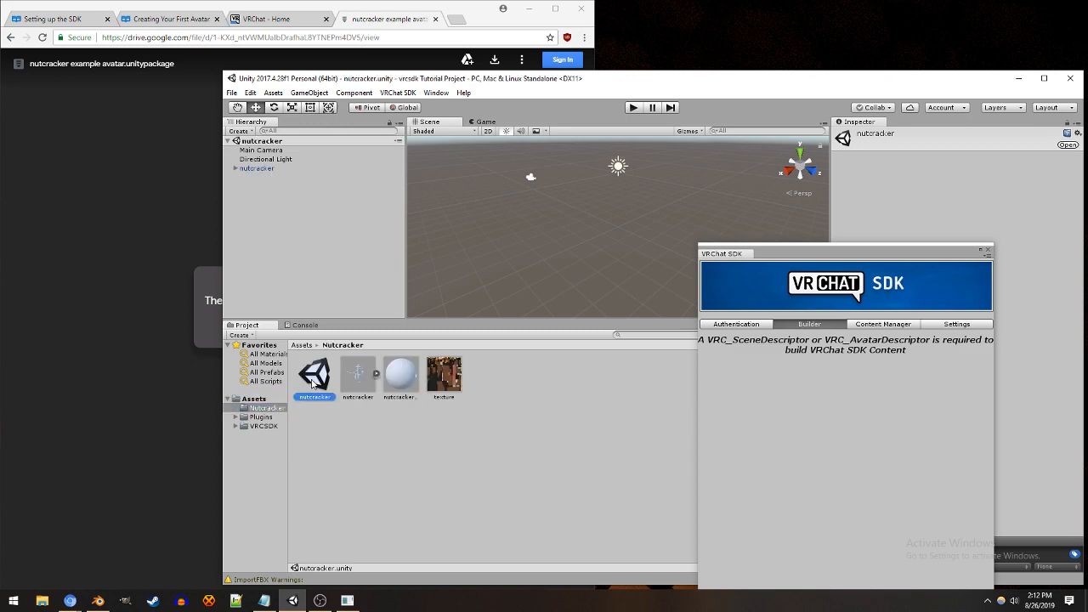
Step: View the nutcracker model's import settings and the avatar object's components, moving the VRChat SDK window clear of the Inspector
left_click(361, 383)
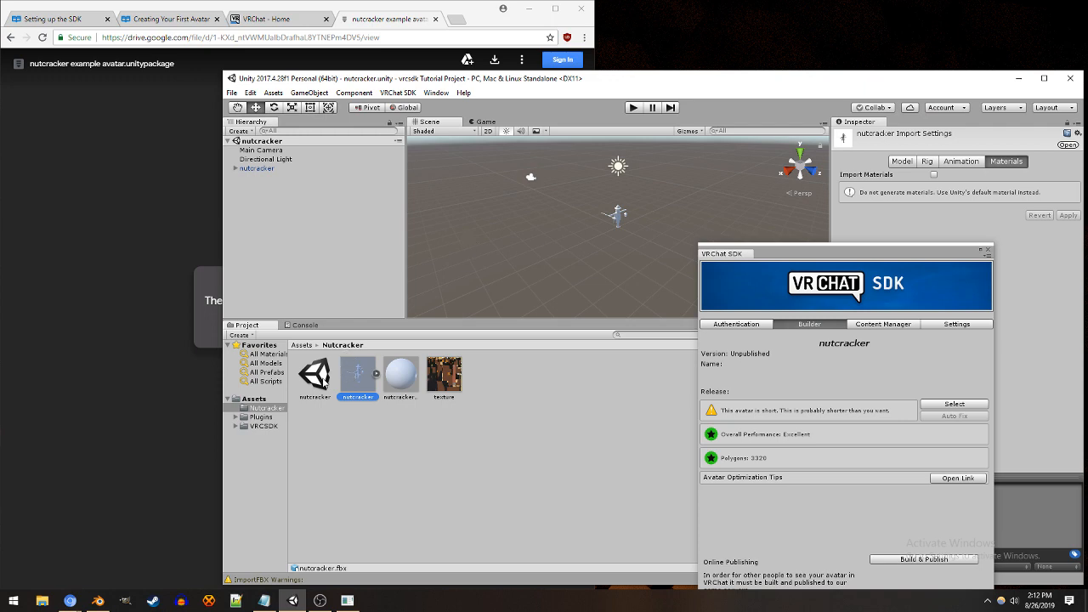
left_click(321, 381)
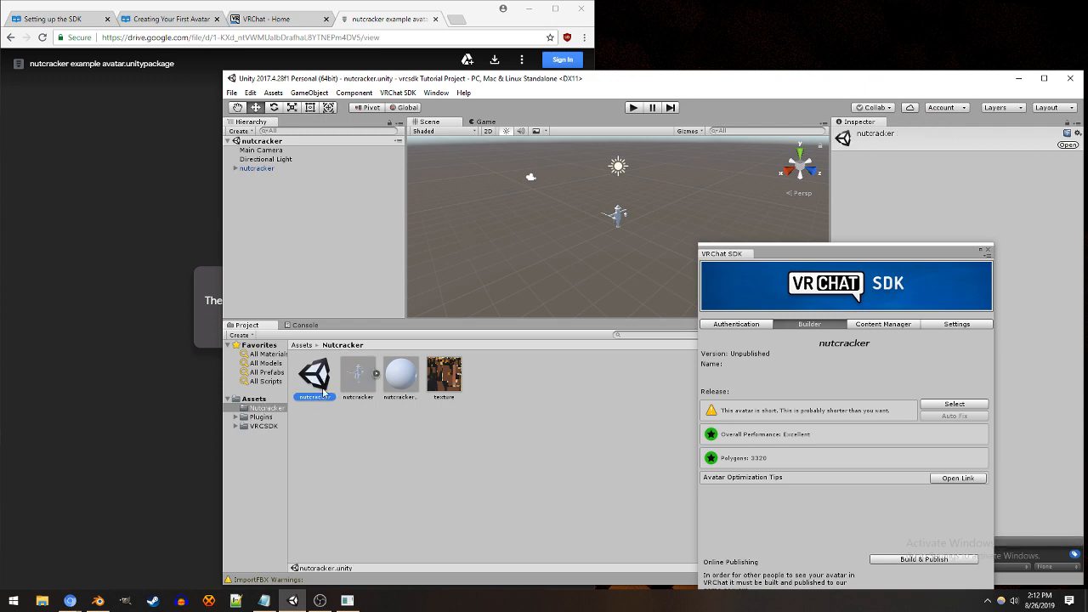
left_click(254, 172)
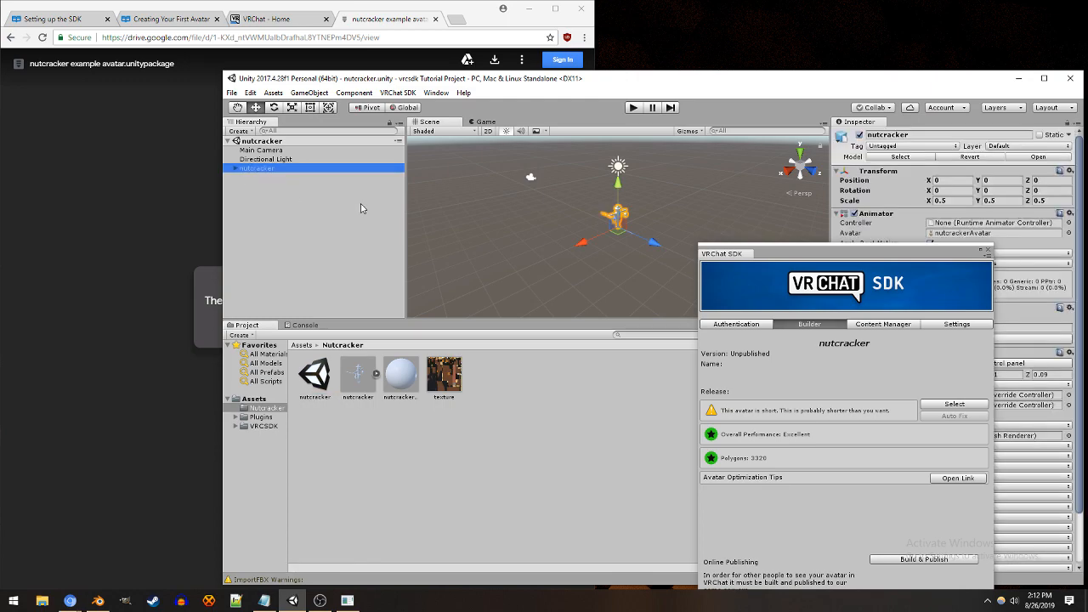
left_click_drag(948, 258, 169, 283)
left_click(314, 379)
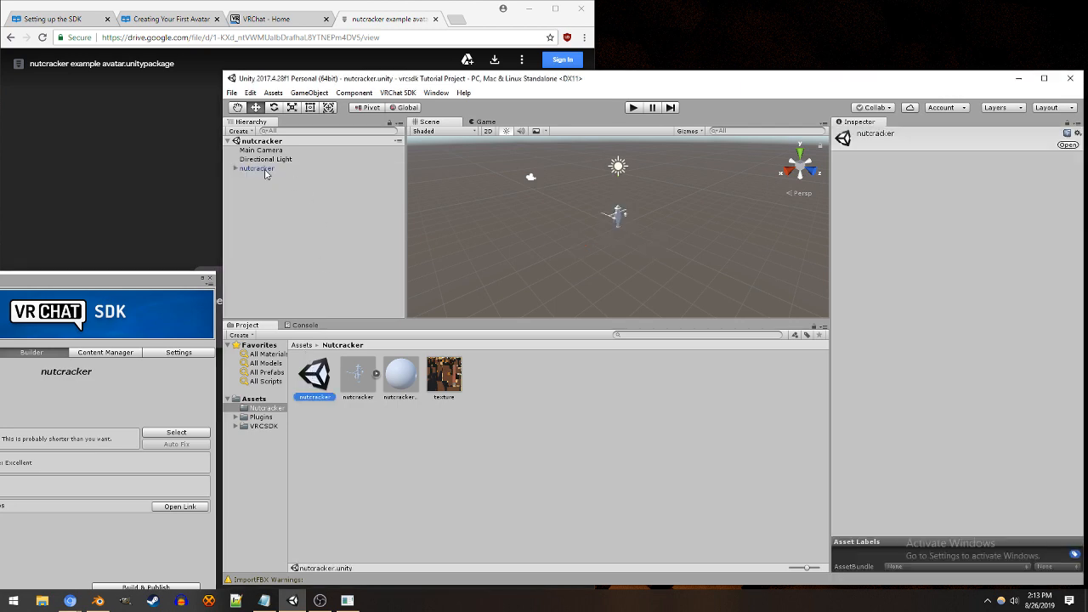
Step: Examine the nutcracker avatar up close in the Scene view and its Pipeline Manager's Blueprint ID field
scroll(629, 194, "up", 6)
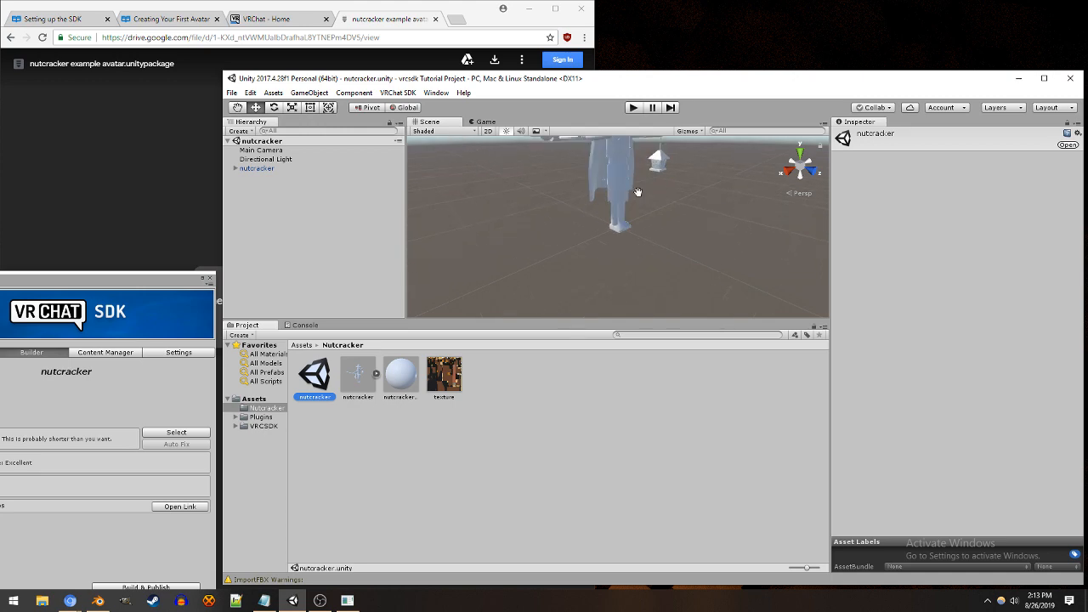
middle_click_drag(638, 192, 626, 251)
left_click_drag(629, 252, 571, 244, "alt")
middle_click_drag(571, 243, 530, 244)
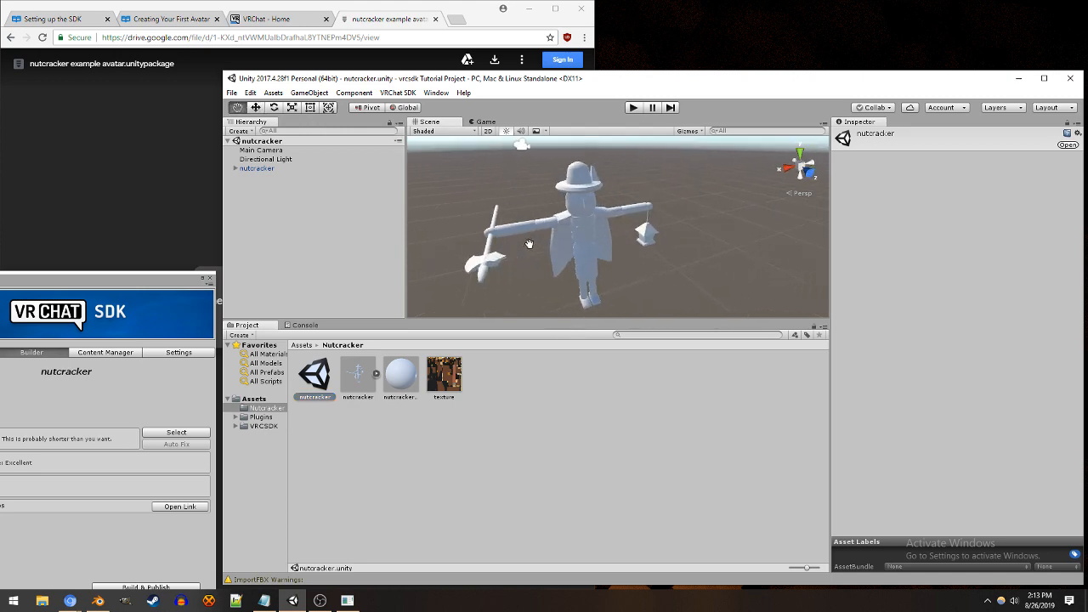
left_click(247, 169)
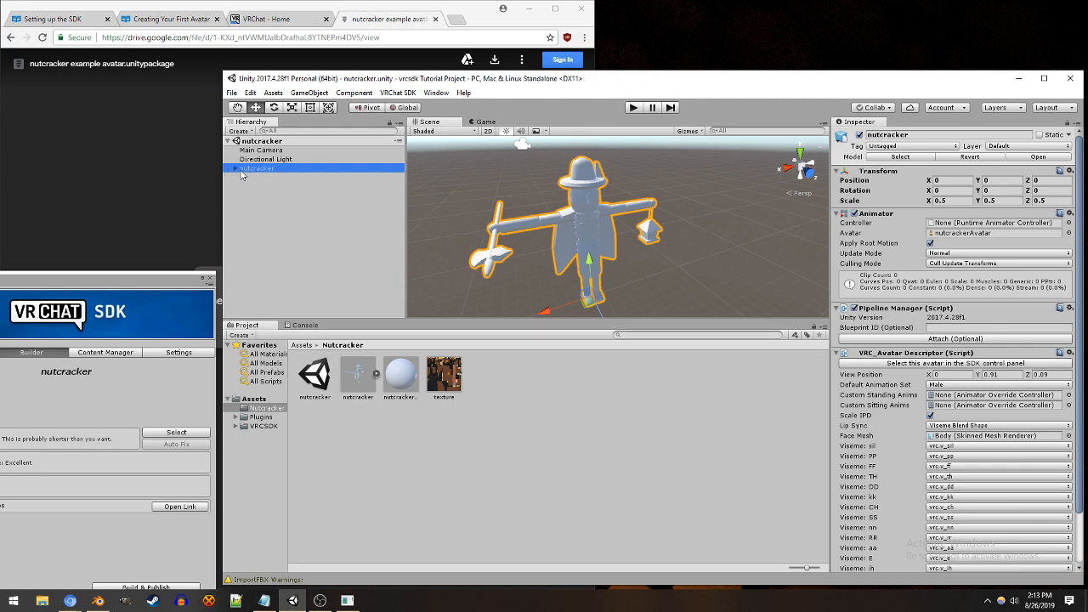
left_click(940, 328)
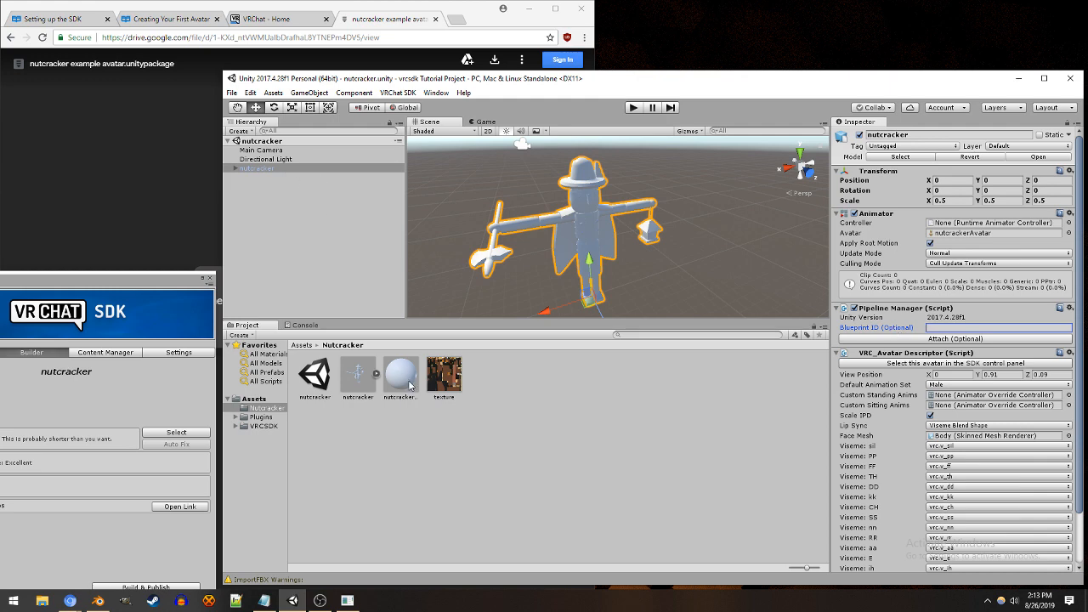
Step: Assign the texture image as the Albedo map of the nutcracker material and reselect the nutcracker avatar in the scene
left_click_drag(408, 381, 576, 236)
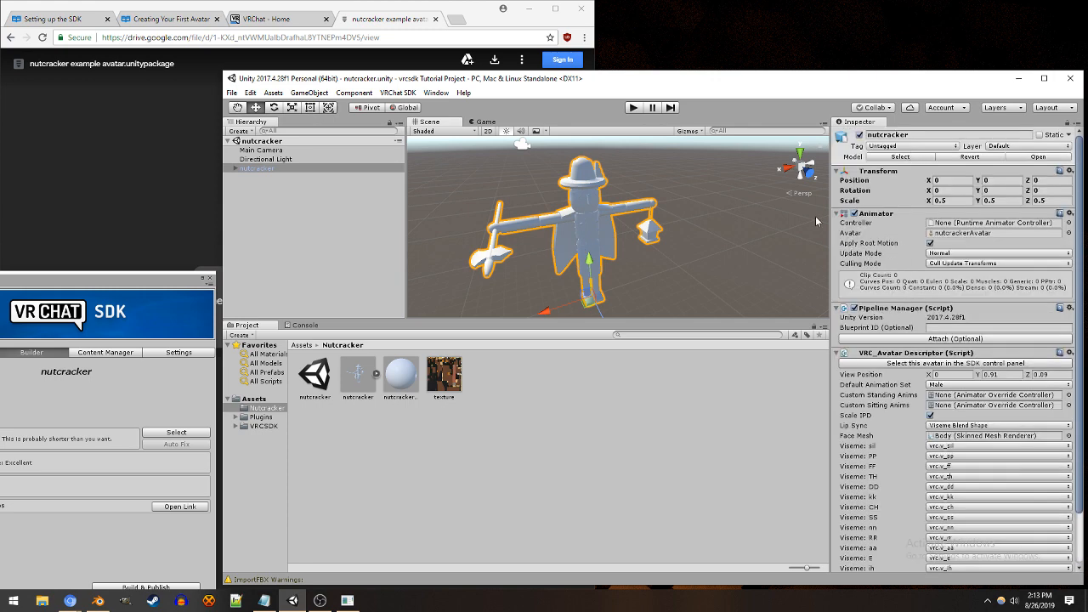
left_click(401, 384)
left_click_drag(457, 382, 845, 183)
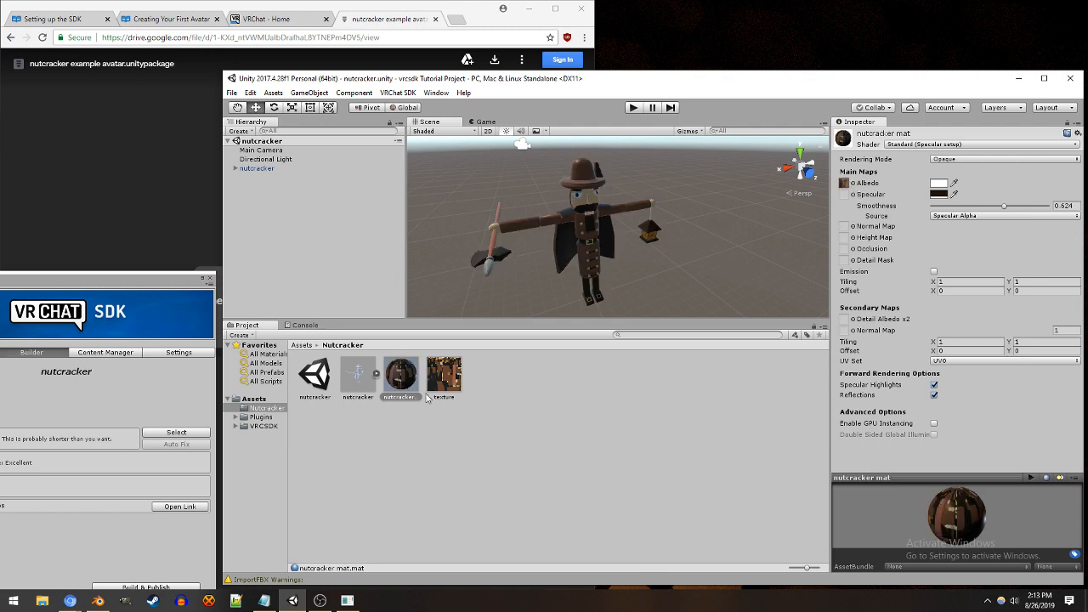
left_click(513, 430)
left_click(277, 170)
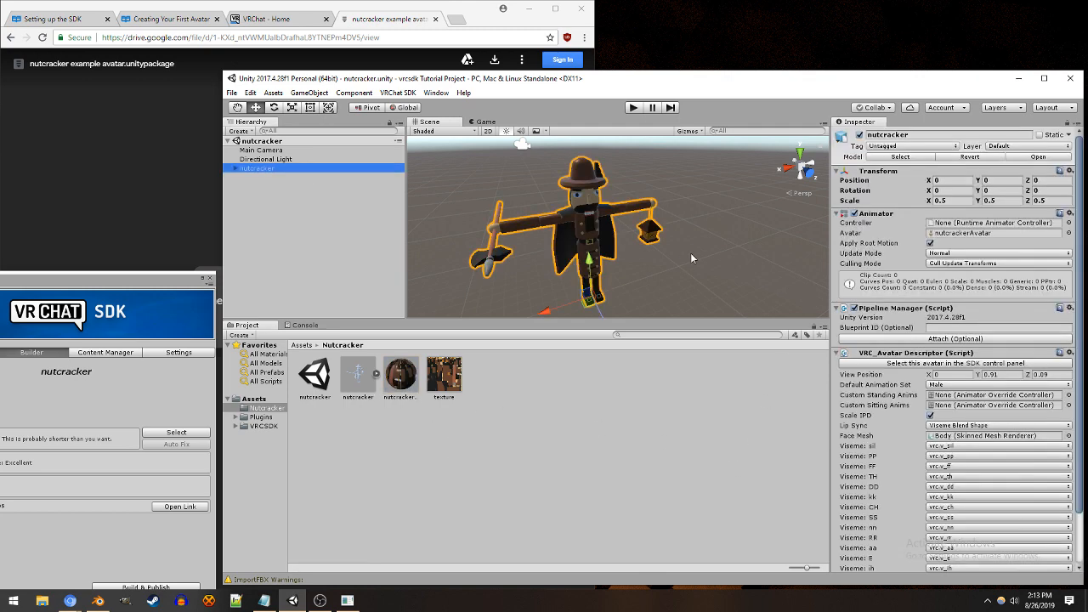
Step: Review the avatar's components, scale the nutcracker uniformly to about 0.517 with the Scale tool, and undo the scaling
scroll(987, 313, "down", 3)
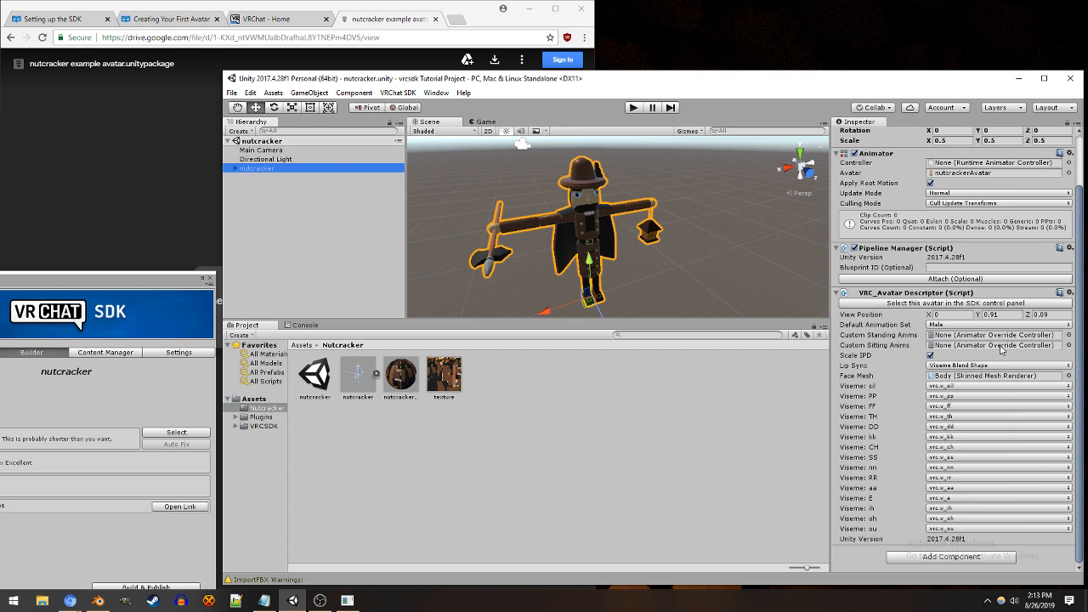
scroll(603, 261, "down", 3)
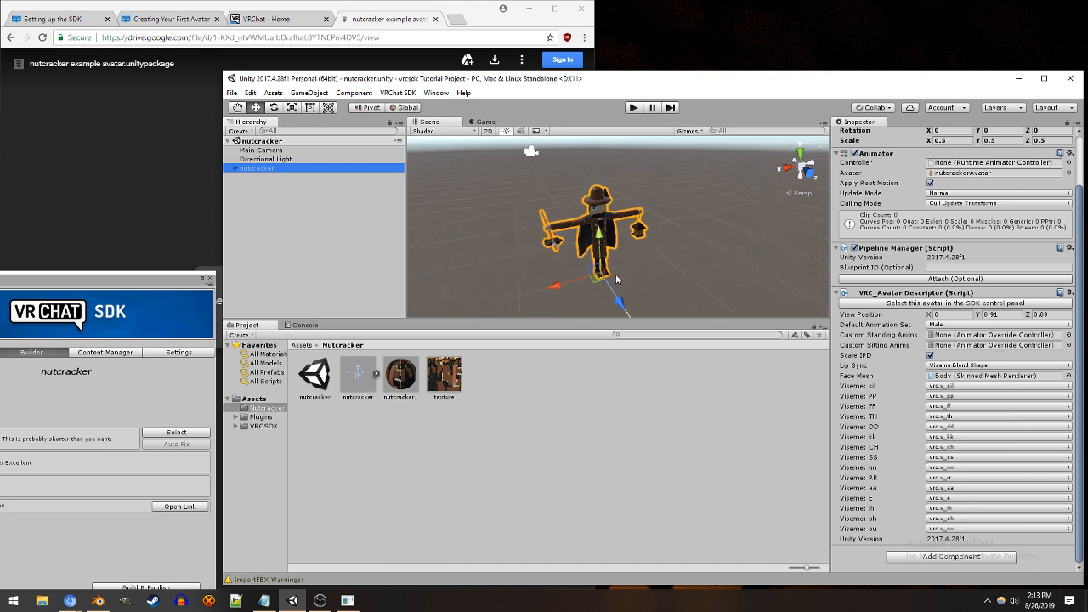
scroll(1045, 290, "up", 3)
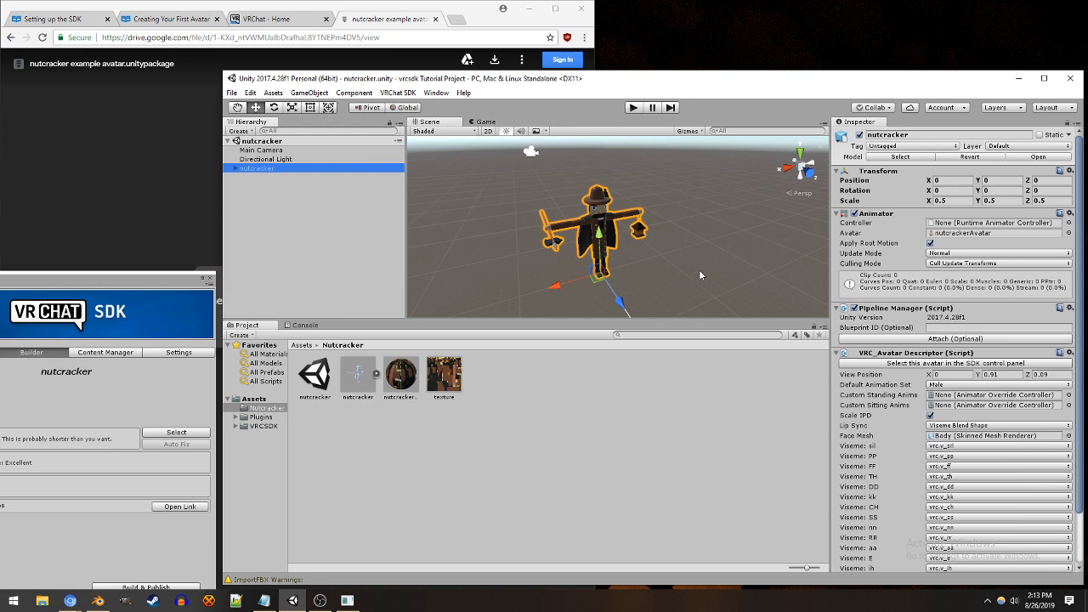
key("r")
left_click(252, 111)
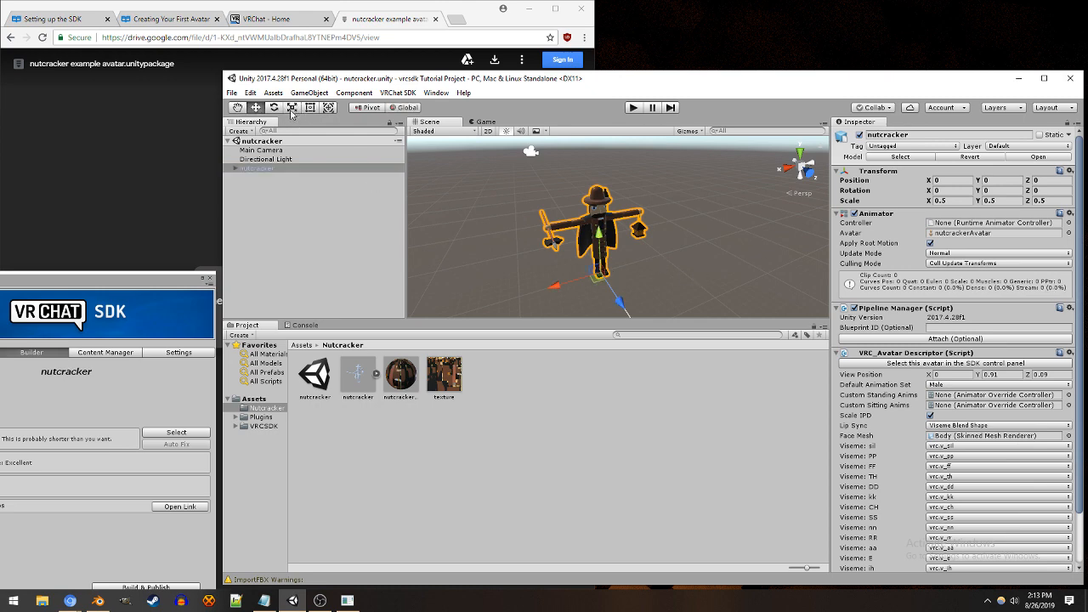
left_click(291, 108)
mouse_move(601, 274)
left_mouse_down()
mouse_move(617, 276)
mouse_move(602, 275)
left_mouse_up()
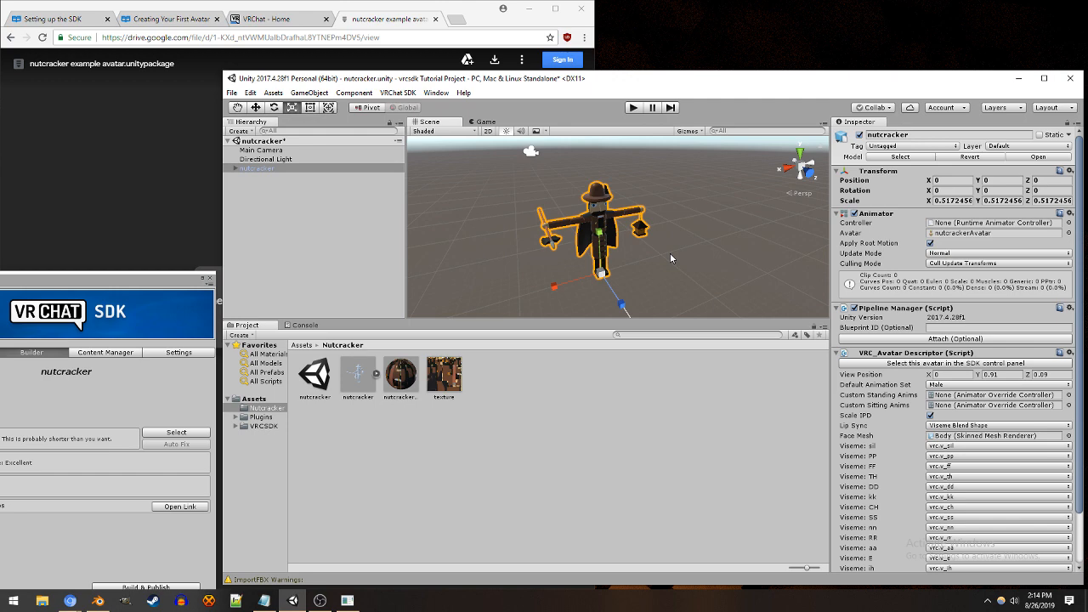
left_click(250, 93)
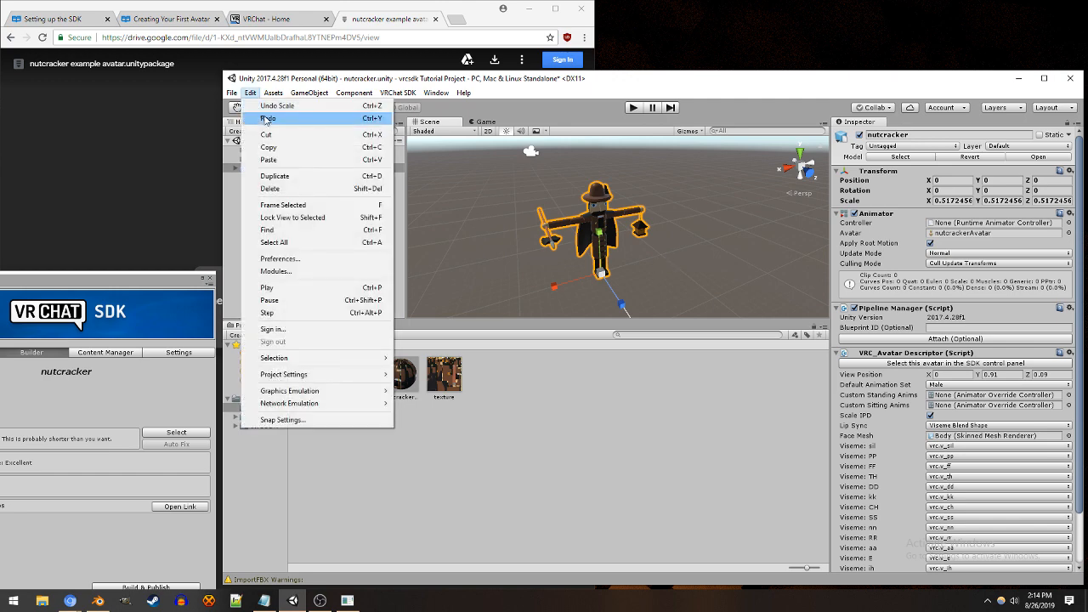
left_click(275, 106)
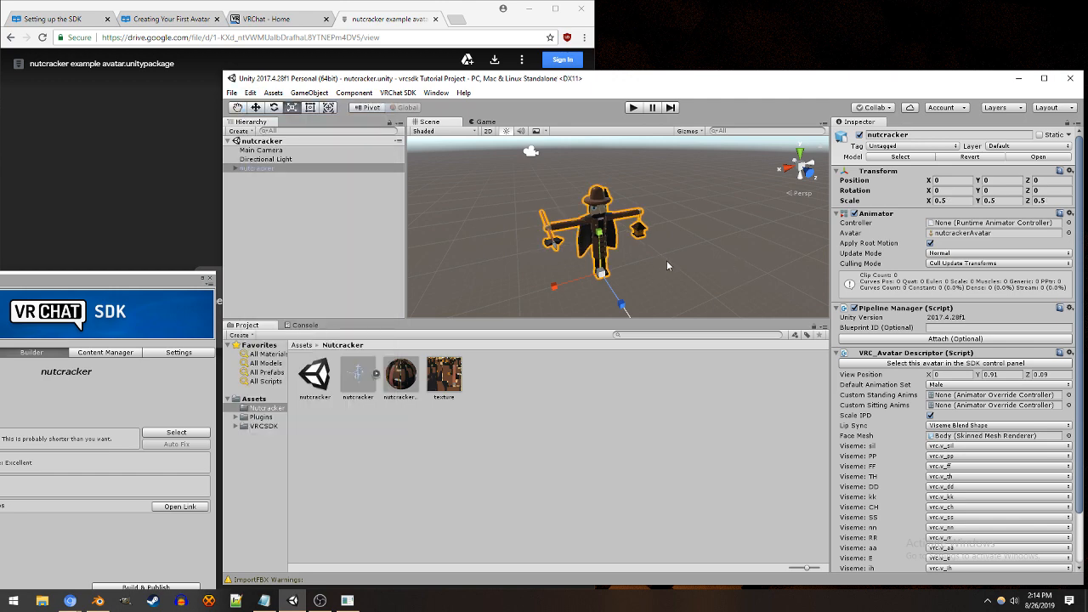
Step: Enlarge the nutcracker avatar uniformly to a scale of about 0.627
scroll(640, 265, "up", 5)
scroll(609, 291, "down", 3)
left_click_drag(594, 297, 606, 293)
left_click_drag(633, 223, 659, 248, "alt")
middle_click_drag(659, 248, 640, 251)
scroll(640, 251, "up", 4)
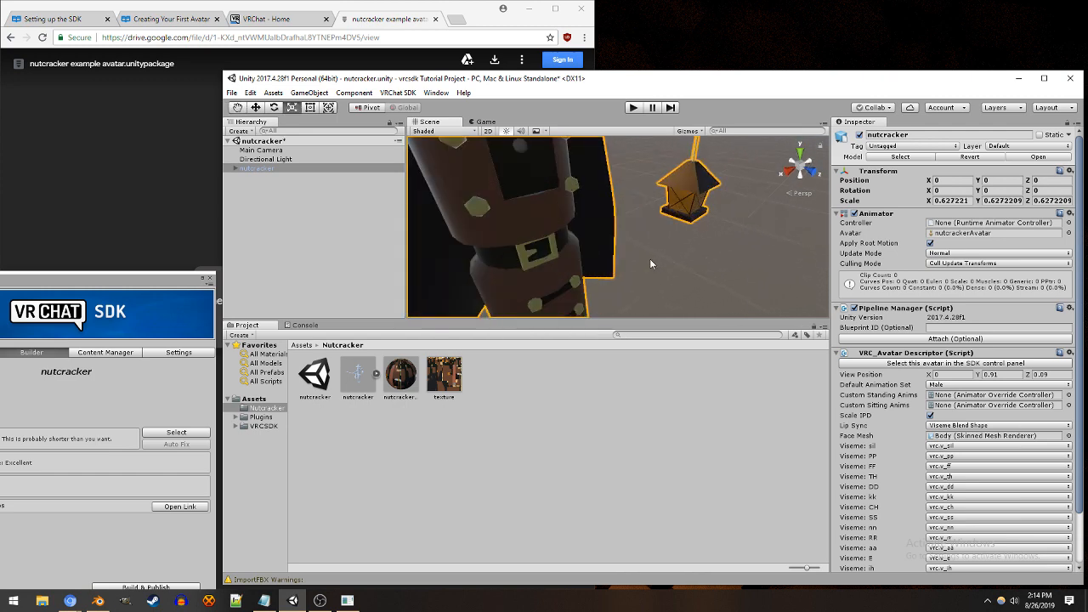
scroll(594, 230, "down", 3)
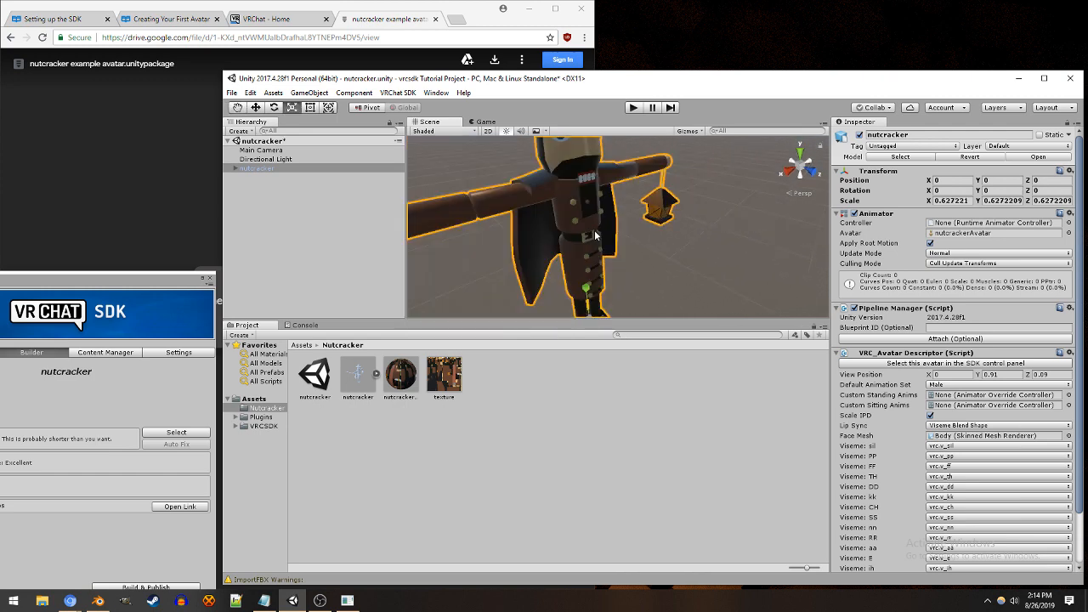
Step: Set the avatar descriptor's View Position Y to 1.82, and undo both this value and the avatar's enlargement
left_click(982, 374)
type("1.82")
scroll(652, 267, "down", 5)
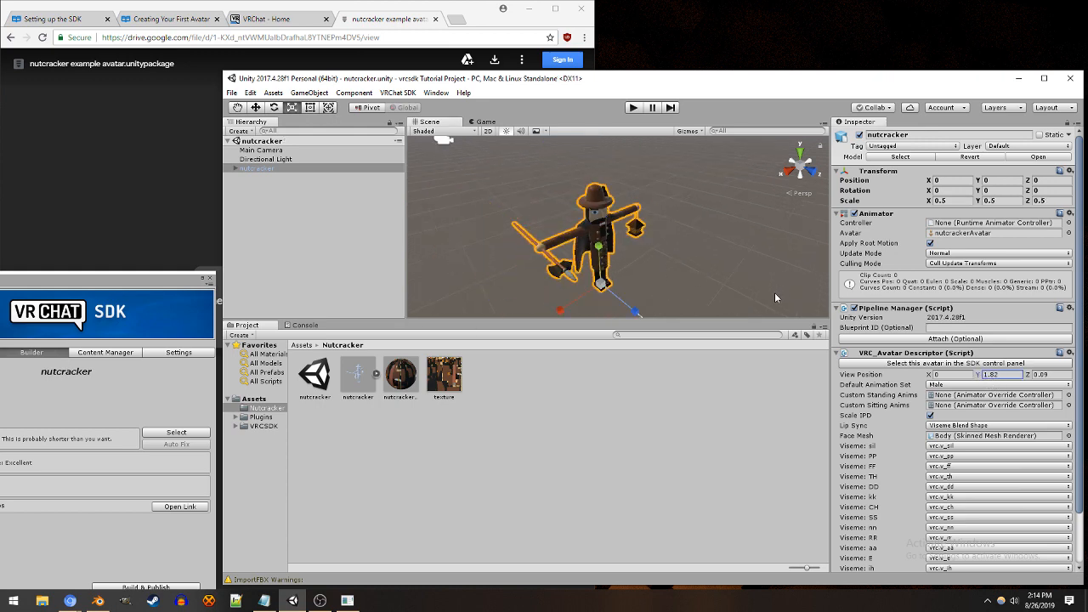
key("ctrl+z")
key("ctrl+z")
key("ctrl+z")
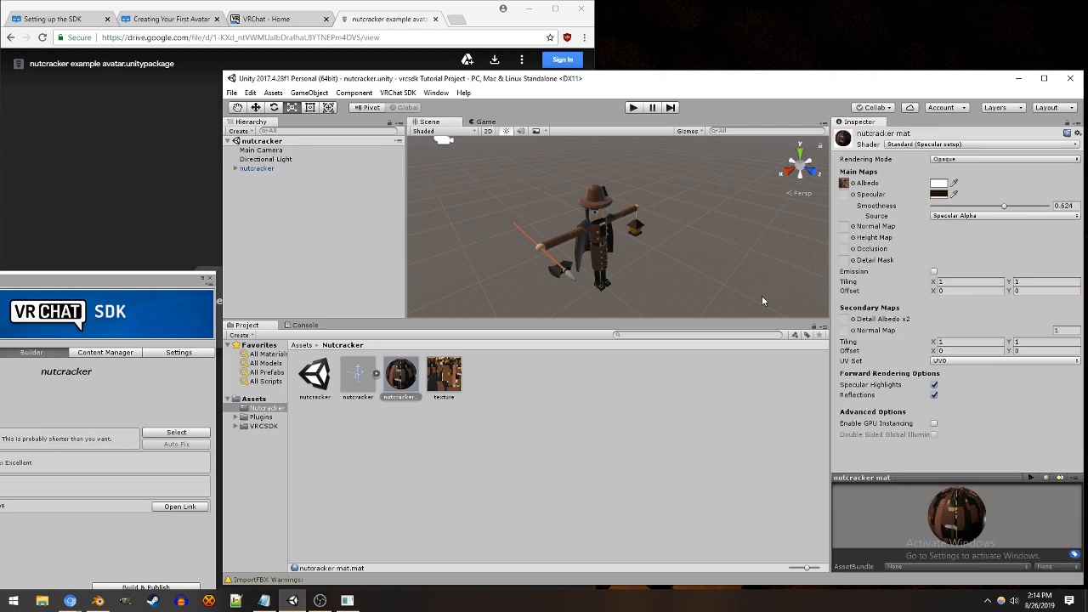
key("ctrl+y")
Step: Close and reopen the VRChat SDK control panel, and review the nutcracker avatar's build checks
left_click_drag(67, 280, 151, 220)
left_click(290, 217)
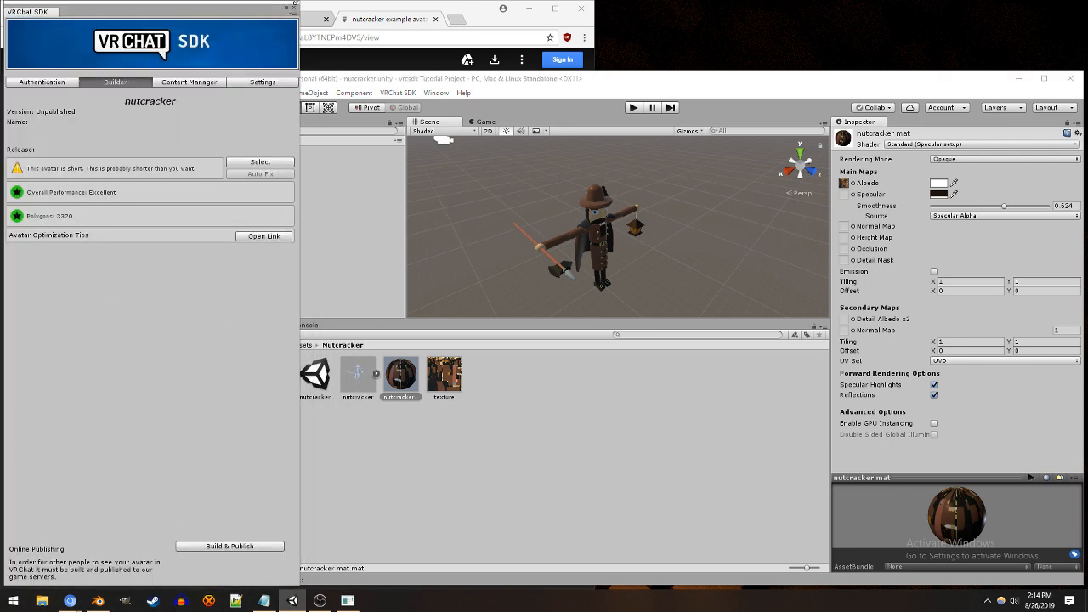
left_click(293, 9)
left_click(399, 93)
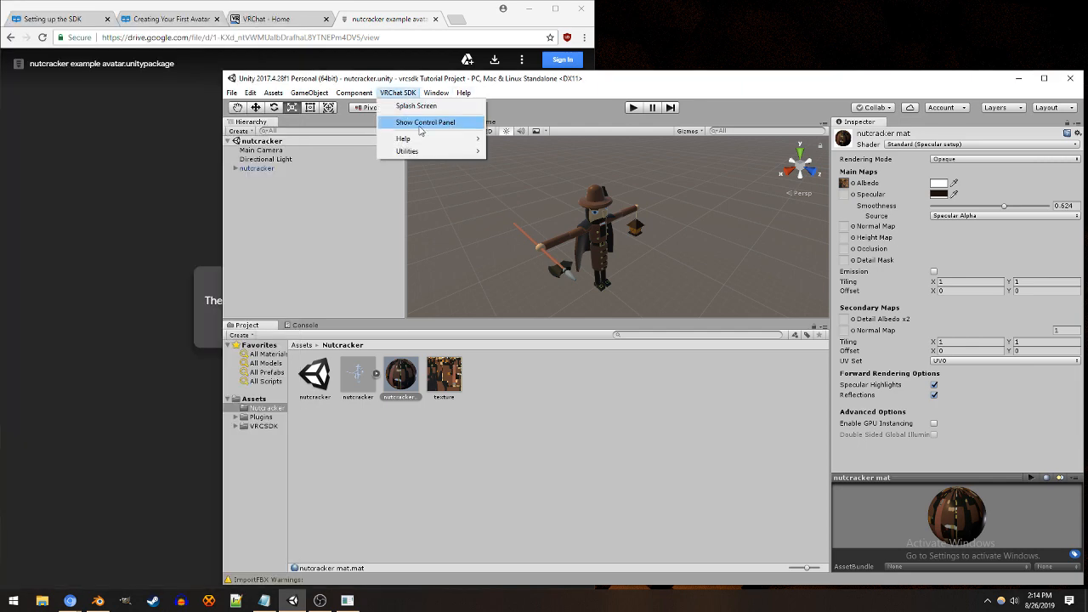
left_click(425, 122)
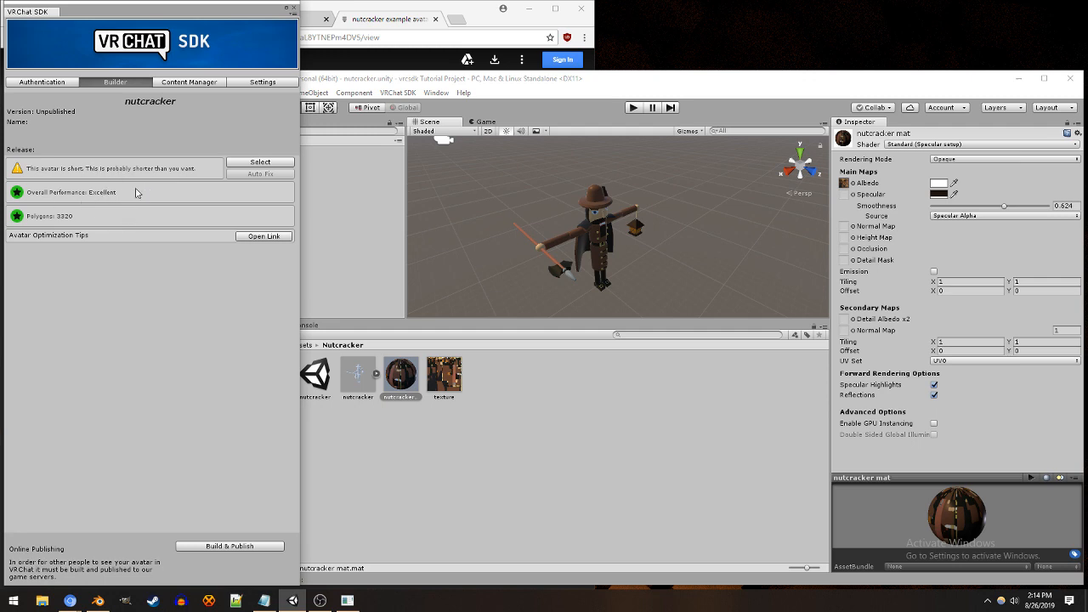
left_click(697, 439)
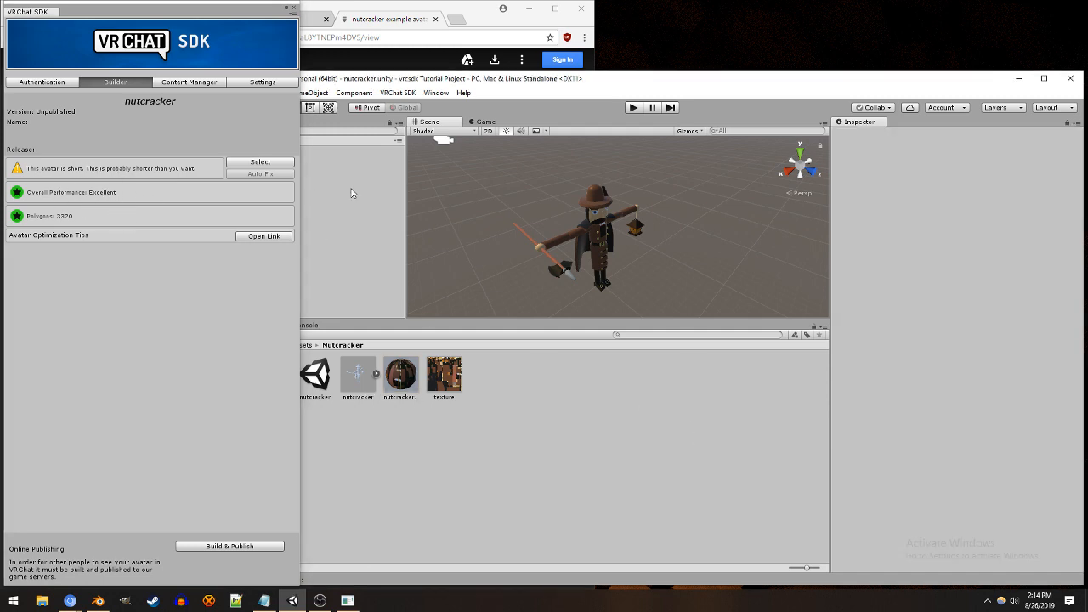
Step: Inspect the nutcracker's model and rig import settings, including the rig's Animation Type options
left_click_drag(241, 12, 192, 35)
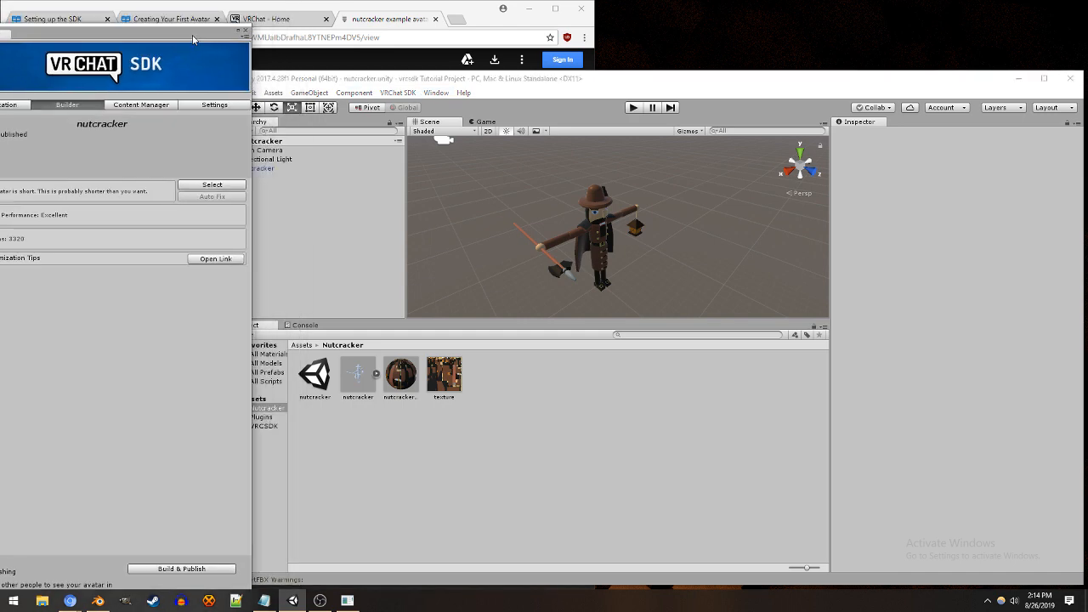
left_click(288, 170)
left_click(891, 164)
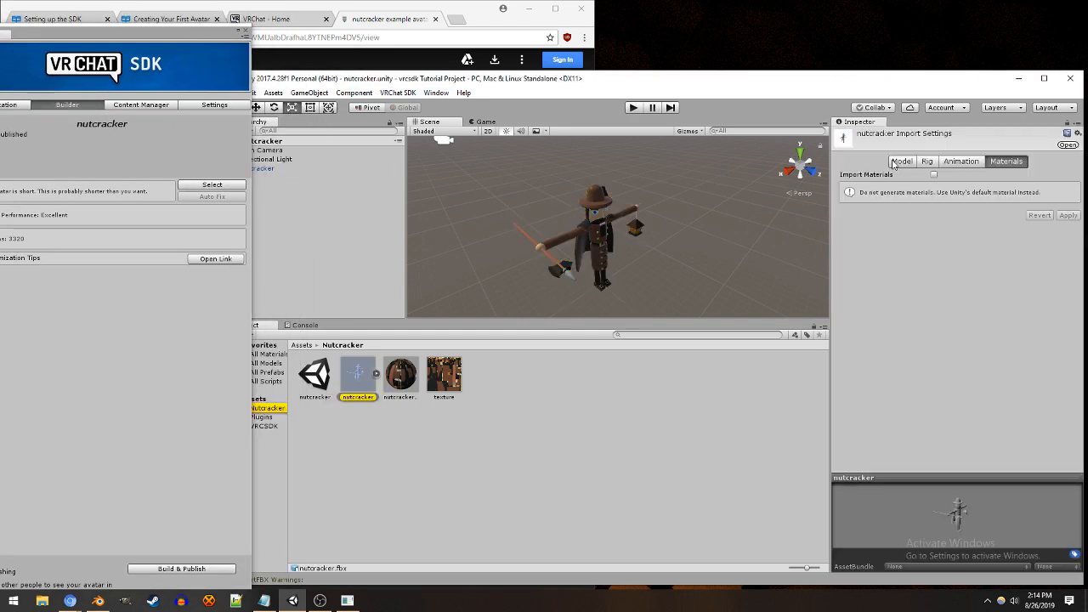
left_click(908, 166)
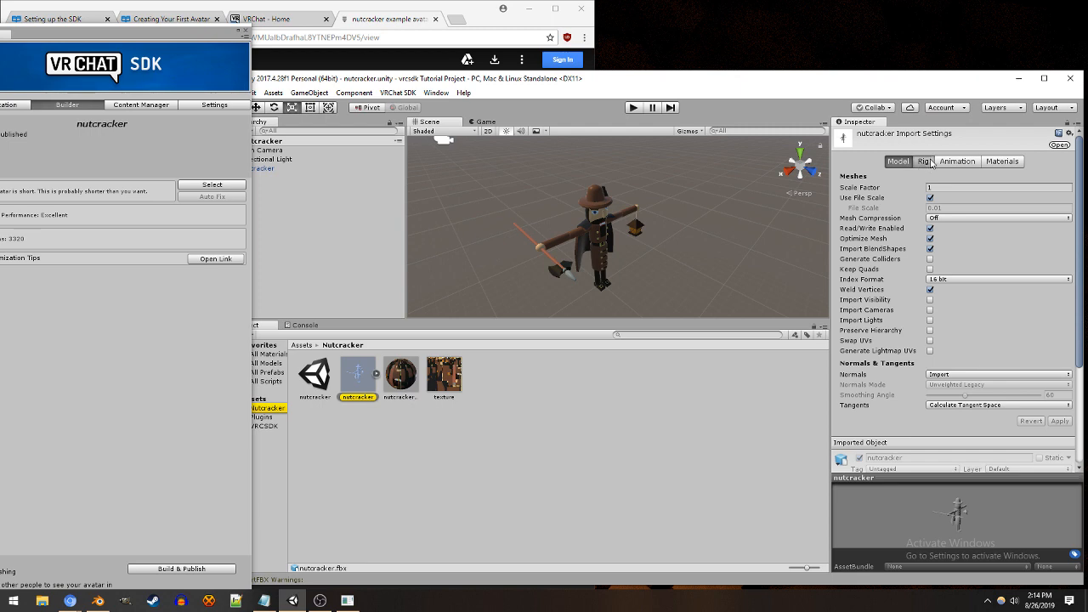
left_click(925, 162)
left_click(973, 174)
left_click(984, 240)
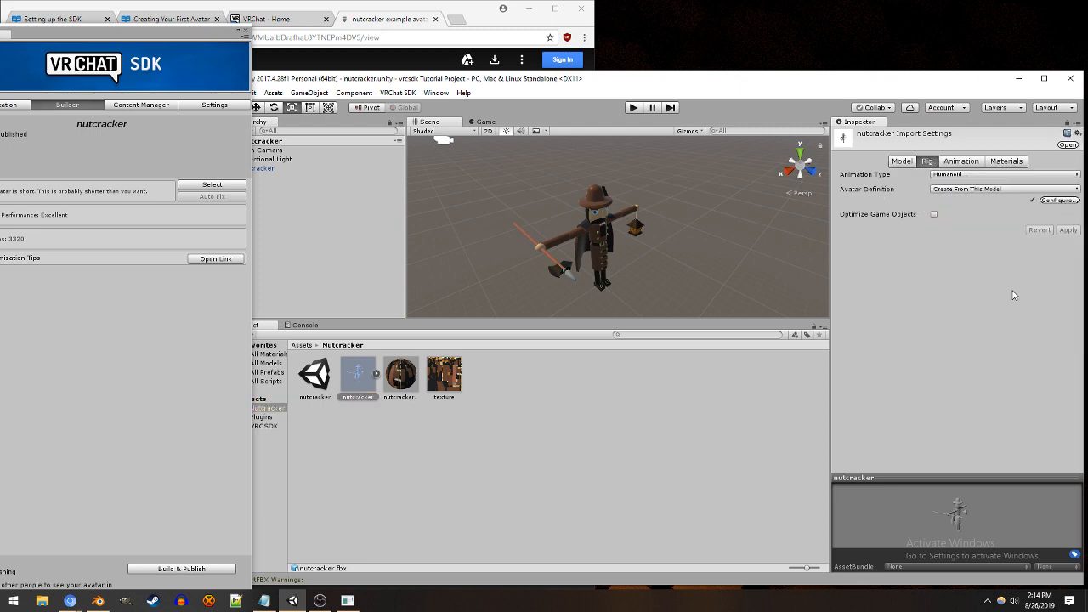
Step: Try to build and publish the nutcracker avatar from the SDK control panel, and exit Play mode
left_click_drag(159, 35, 202, 46)
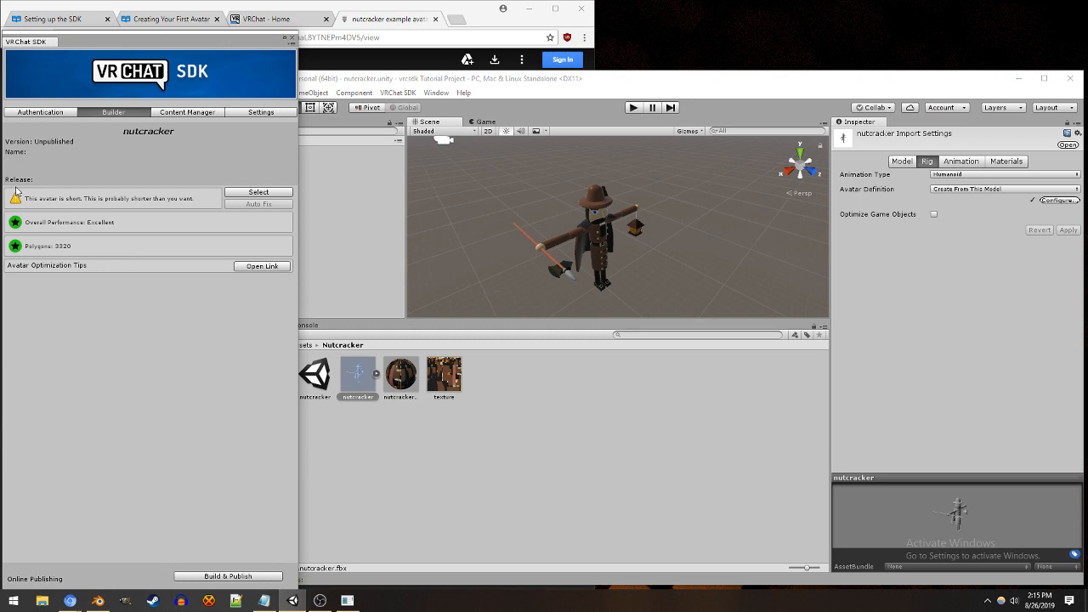
left_click(228, 577)
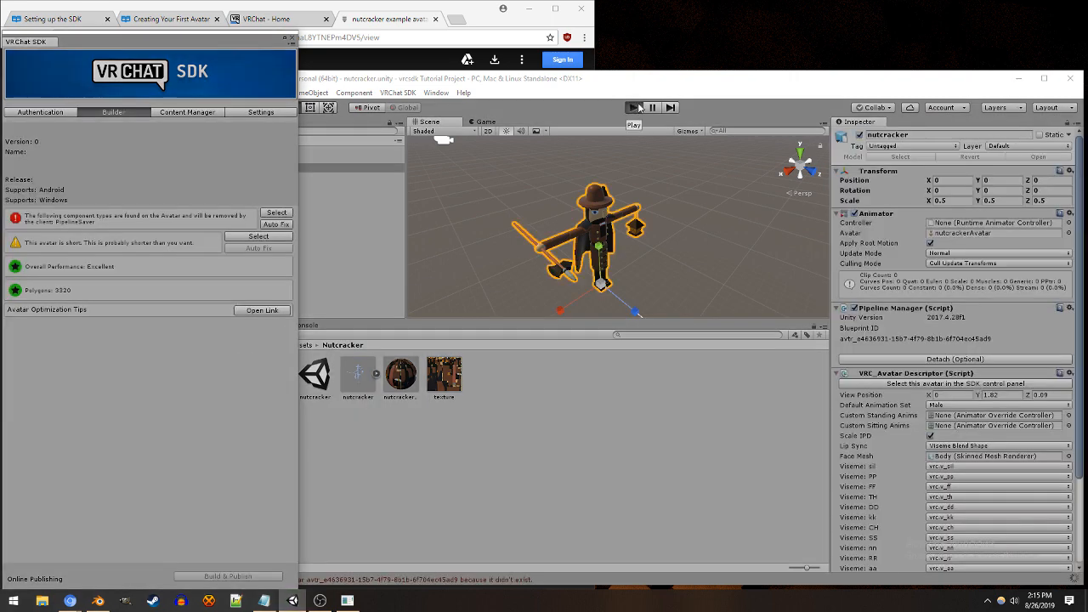
left_click(634, 107)
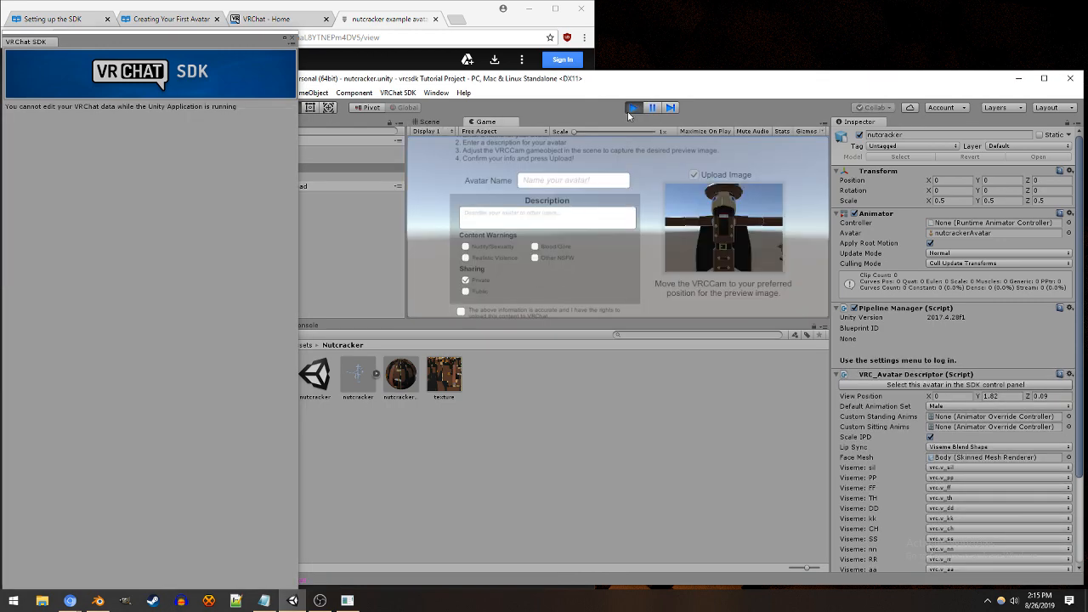
left_click(630, 111)
Step: Review the SDK settings for showing all avatar performance details and for Future Proof Publish
left_click(257, 114)
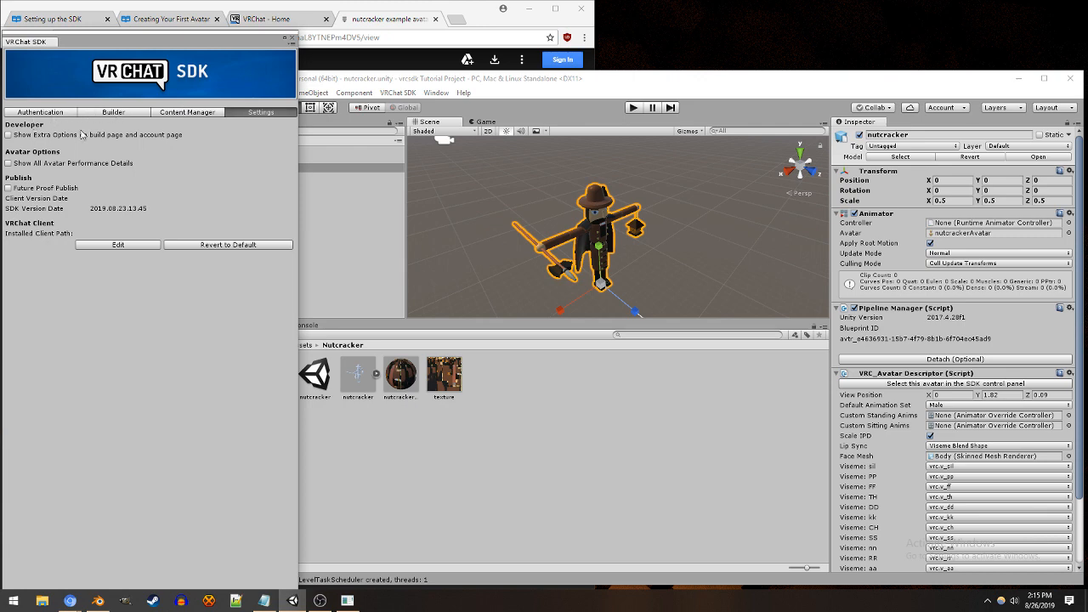
left_click(83, 167)
left_click(60, 167)
left_click(53, 190)
Step: Build the nutcracker avatar for online publishing, and close the VRChat SDK control panel
left_click(121, 114)
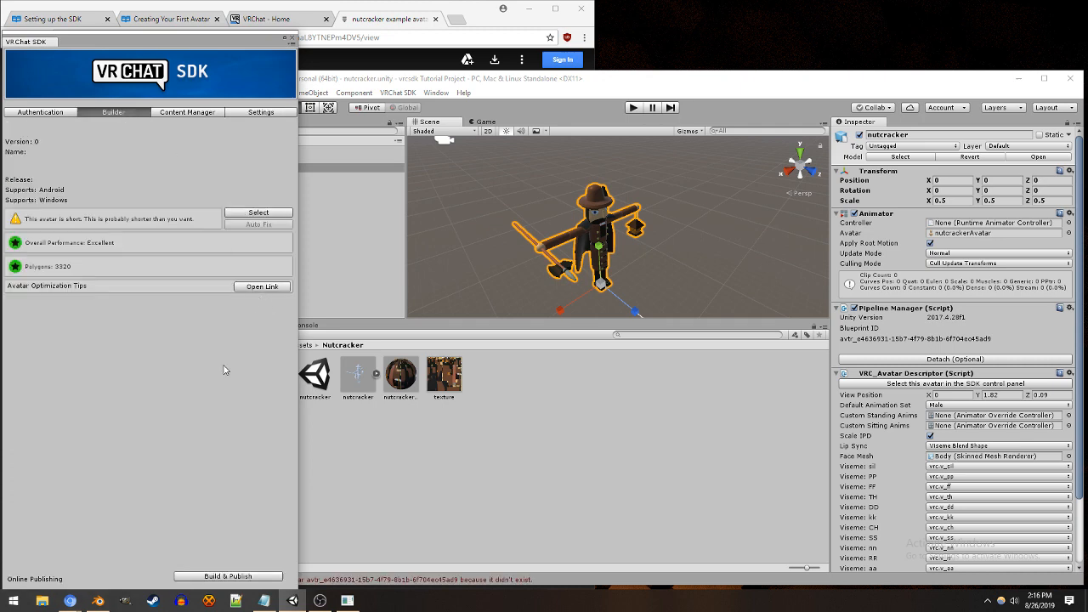
left_click(231, 578)
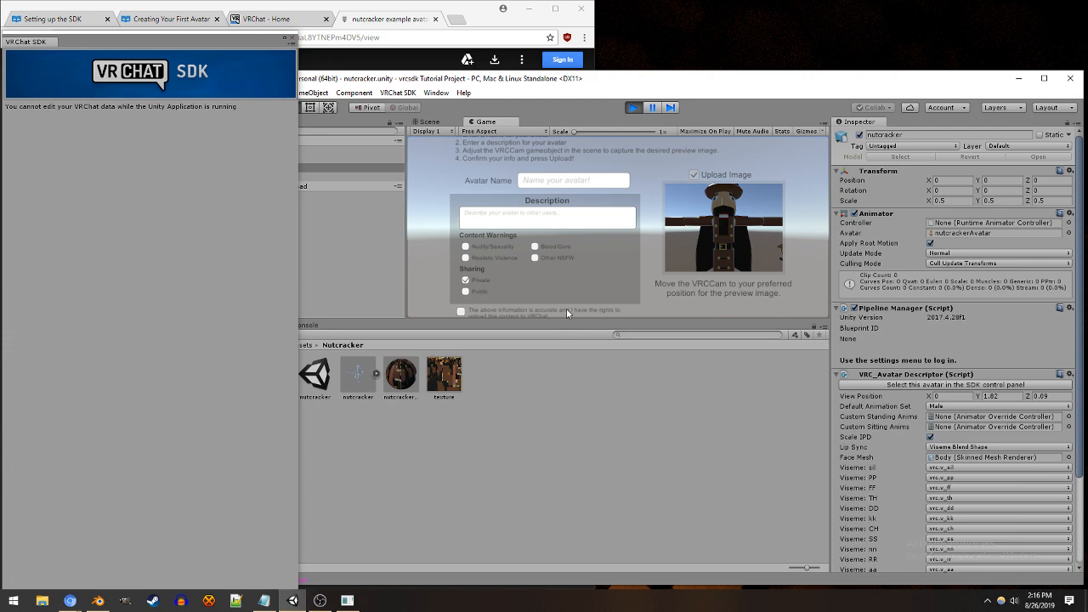
left_click(612, 215)
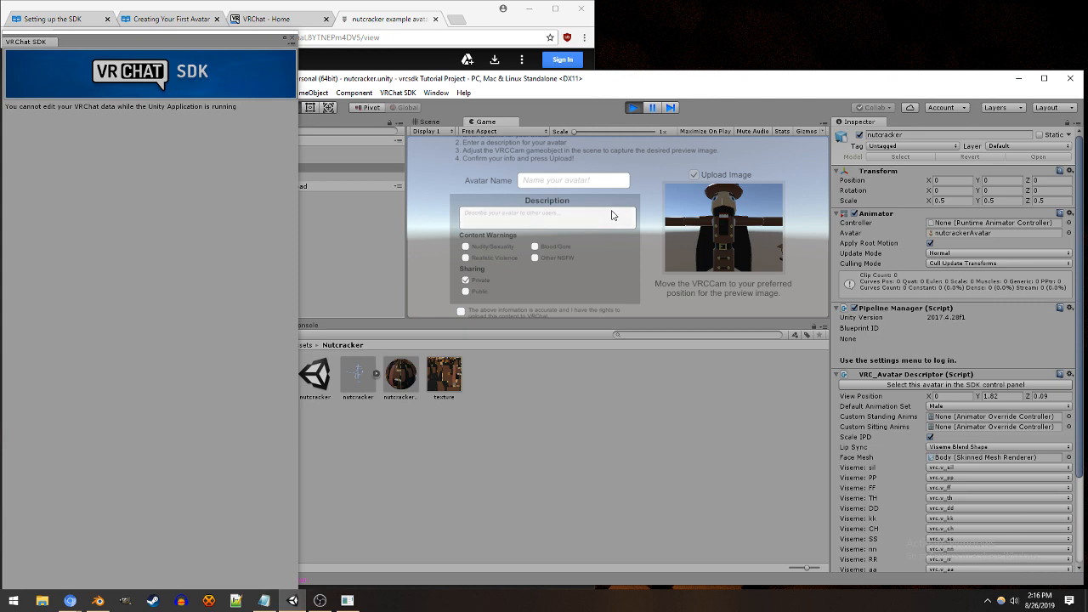
left_click(291, 37)
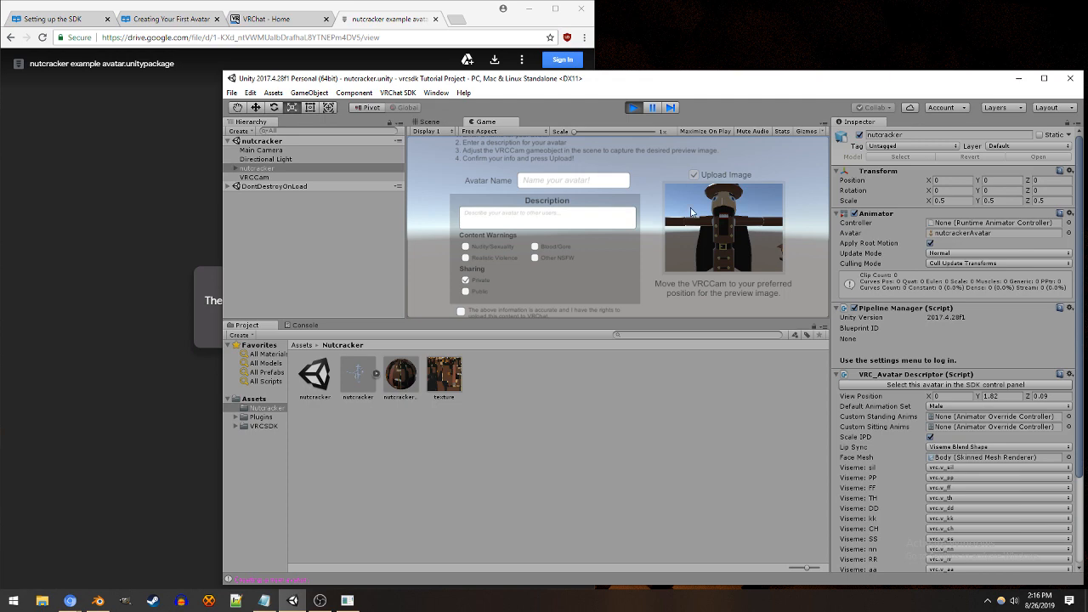
Step: Switch the editor to the Tall layout and show the full New Avatar form in the Game view
left_click(434, 92)
mouse_move(475, 136)
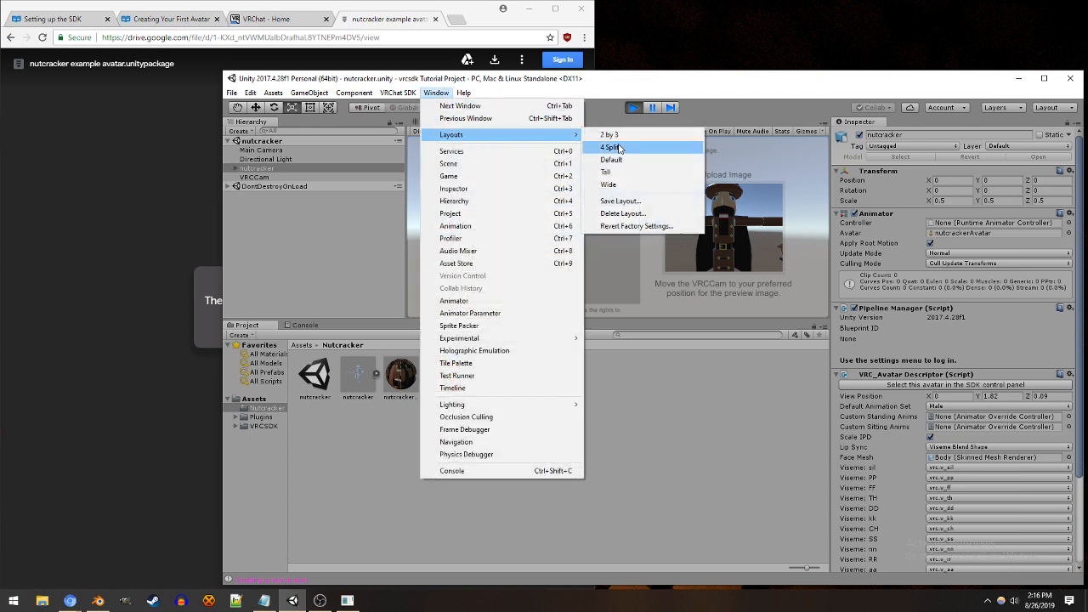
left_click(623, 173)
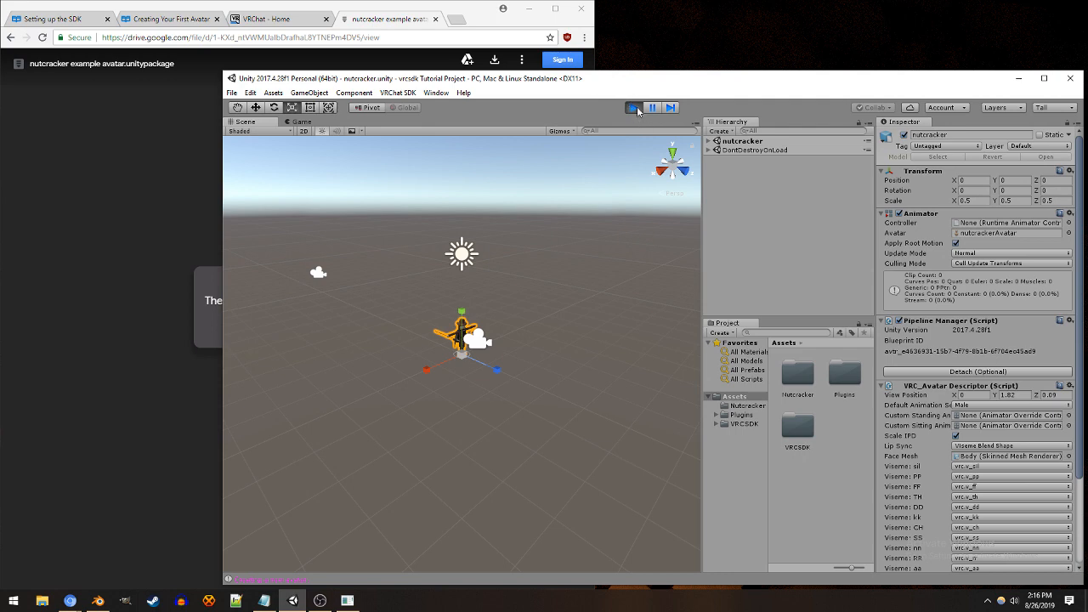
left_click(302, 122)
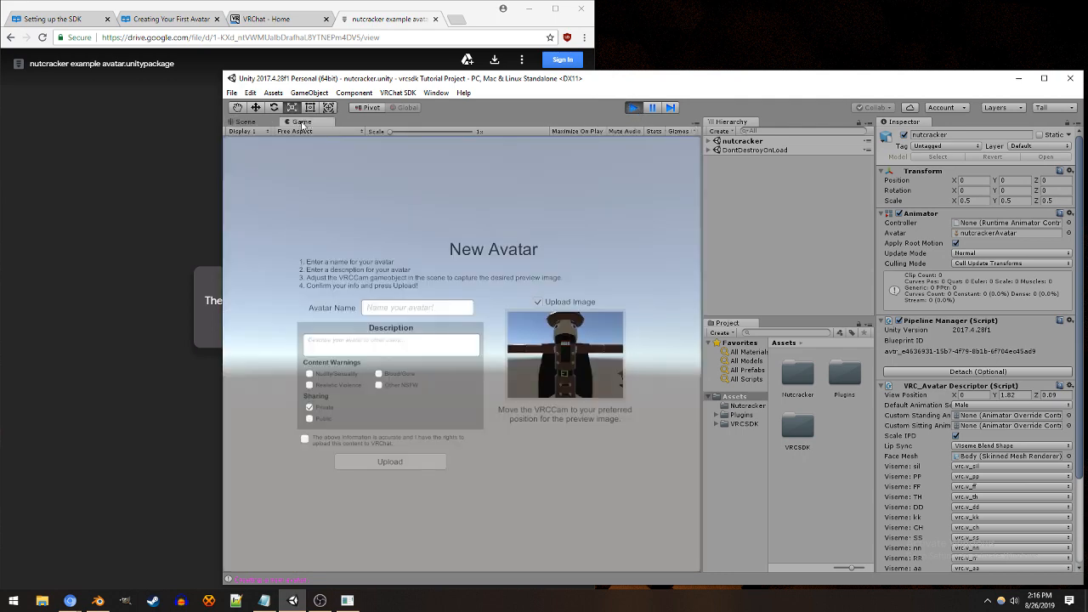
left_click(436, 93)
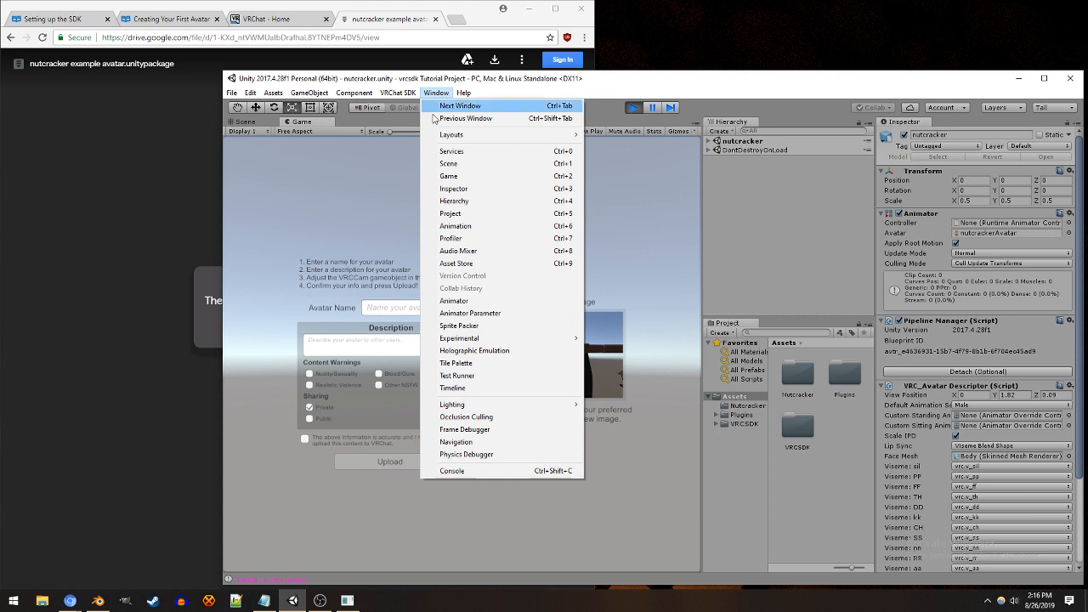
left_click(453, 176)
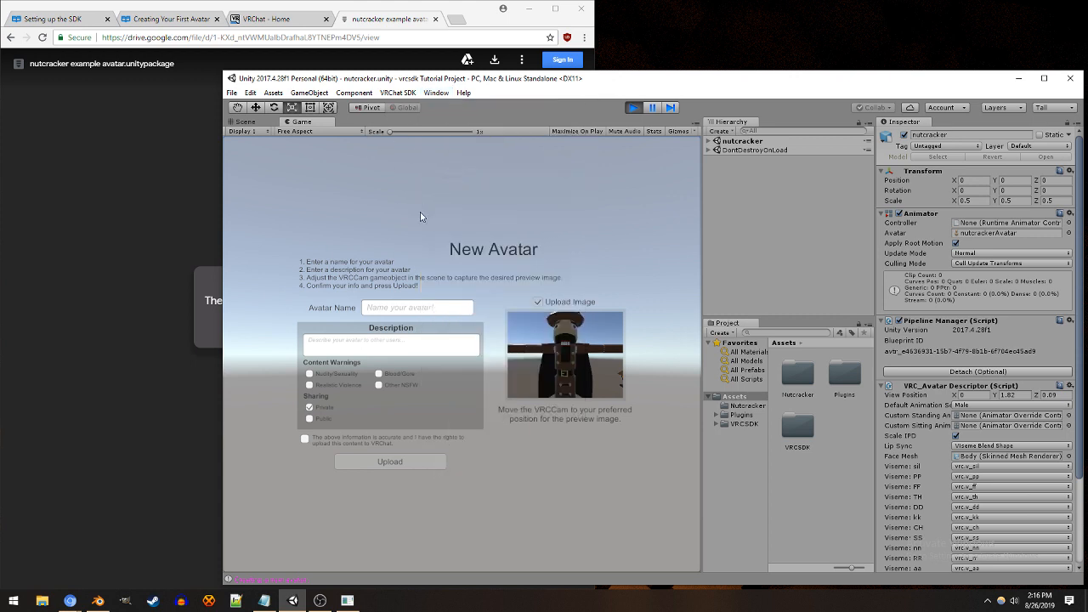
Step: Name the new avatar nutcracker, set its sharing to Public, and accept the content rights statement
left_click(427, 310)
type("nutcracker")
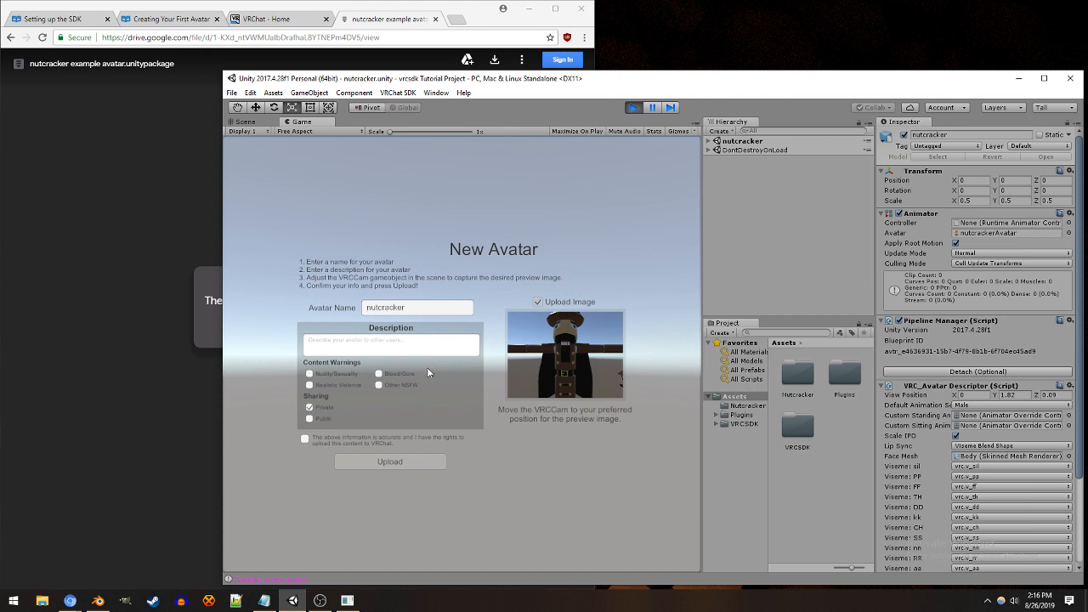
left_click(416, 349)
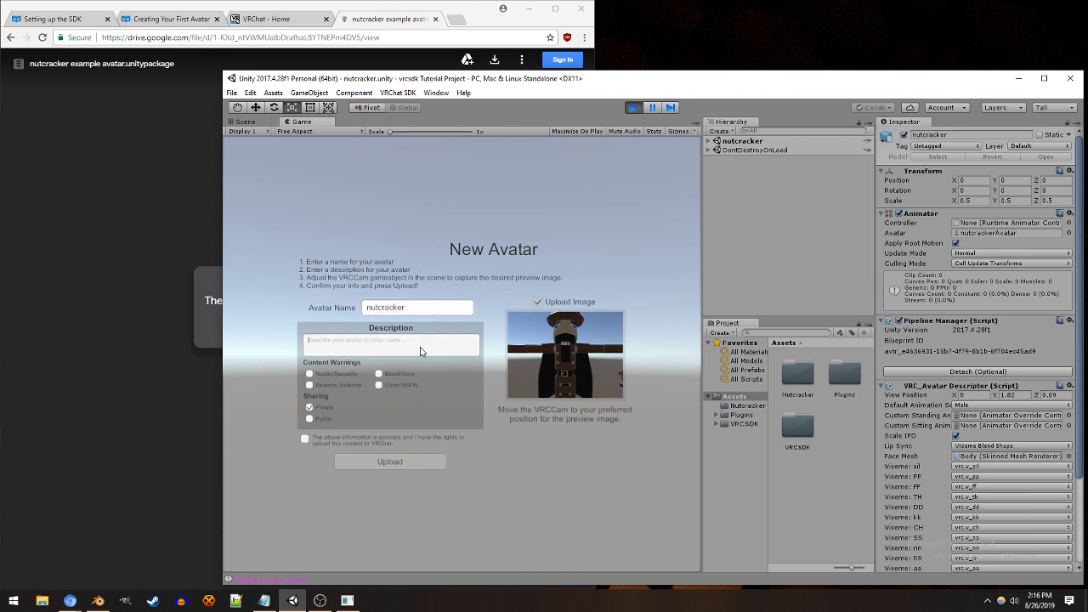
left_click(326, 408)
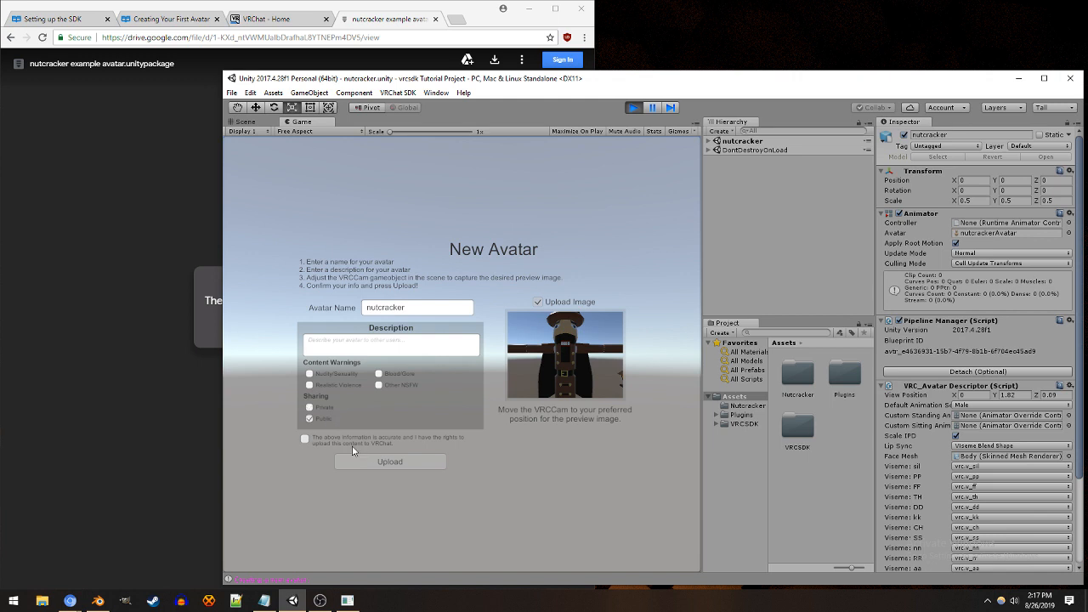
left_click(355, 445)
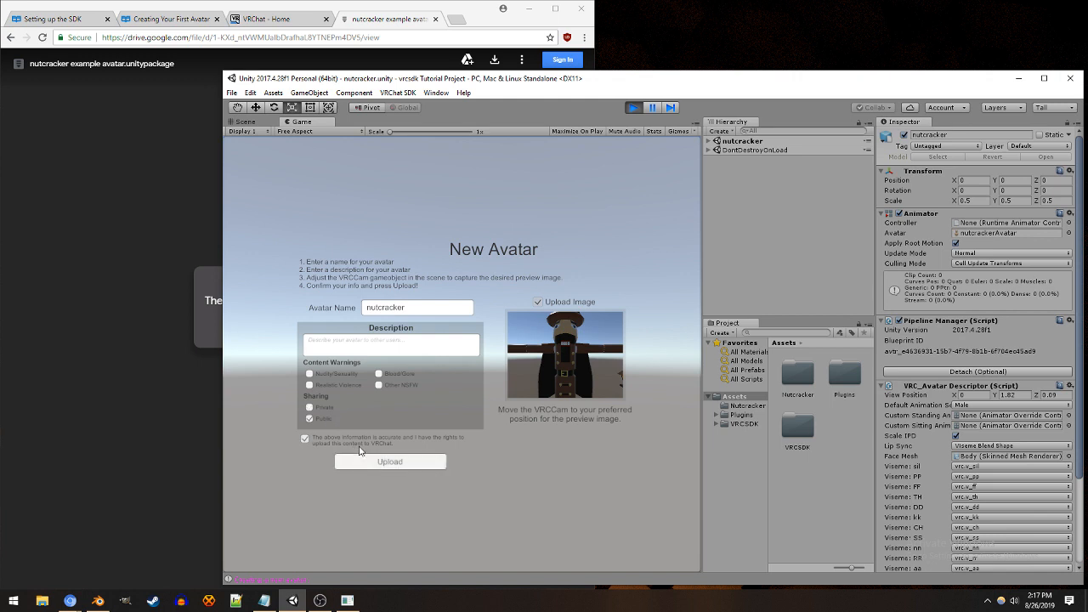
Step: Move the VRCCam away from the avatar to Position Z 1.3 and check the preview image in the upload form
left_click(256, 124)
left_click(489, 348)
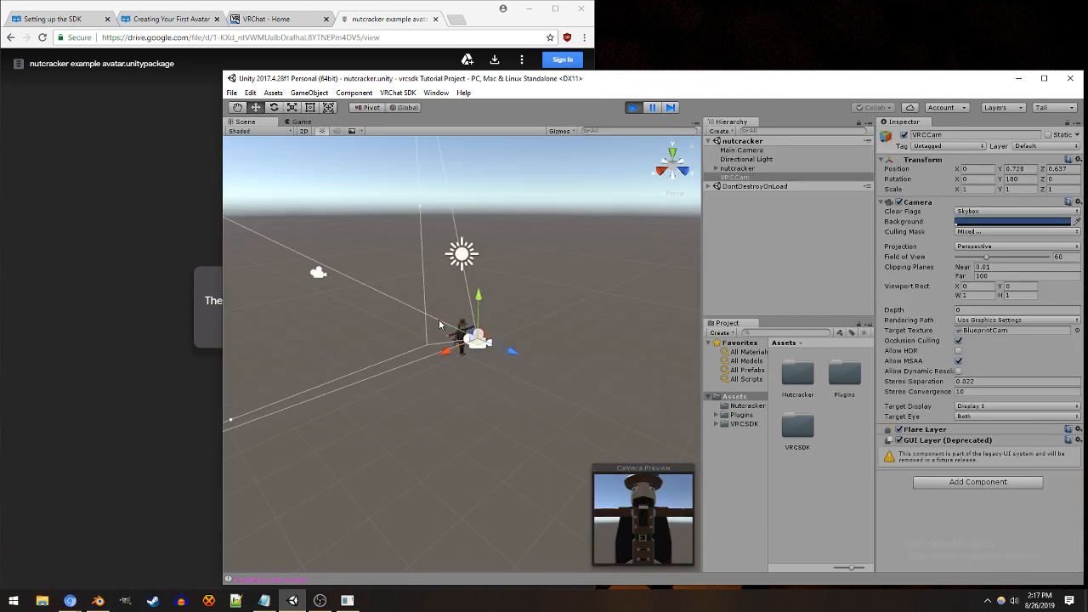
left_click_drag(513, 351, 532, 359)
left_click(309, 123)
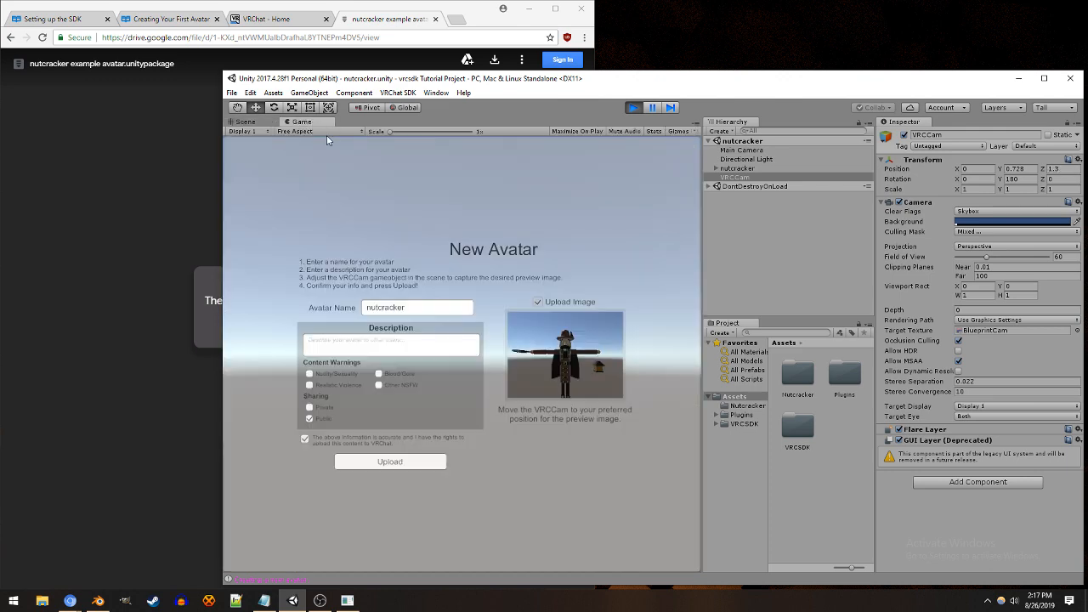
Step: Upload the nutcracker avatar to VRChat and dismiss the completion dialog
left_click(419, 461)
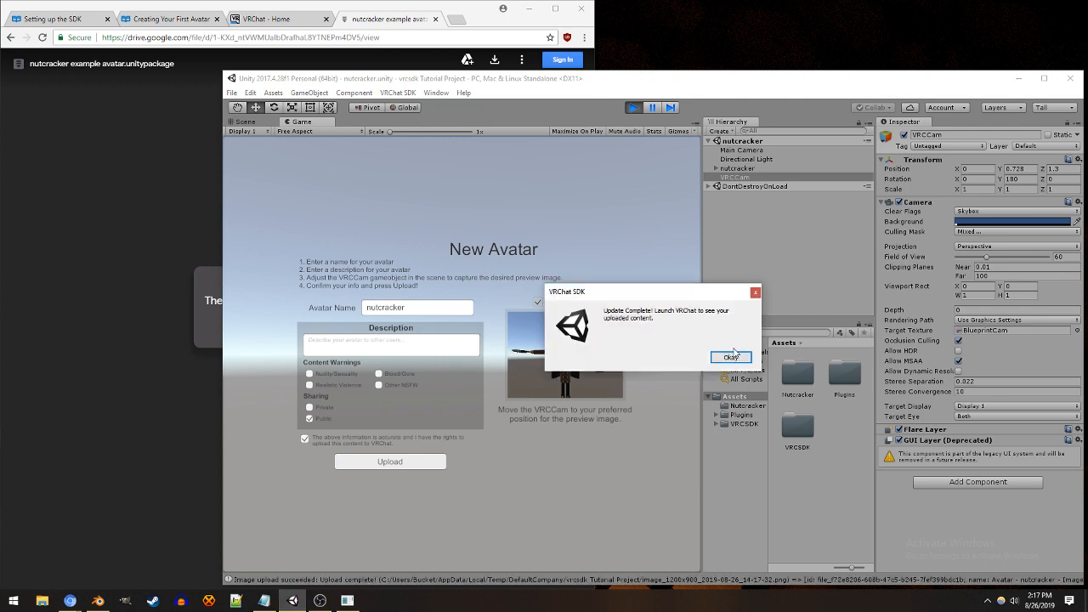
left_click(731, 358)
scroll(579, 336, "up", 4)
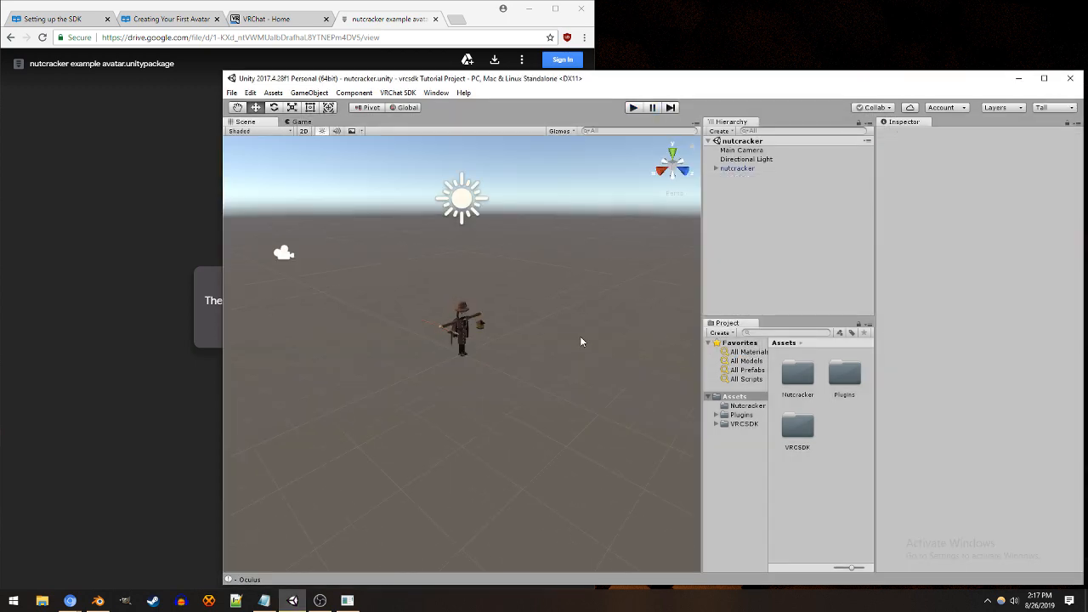
scroll(586, 337, "up", 5)
middle_click_drag(591, 337, 586, 405)
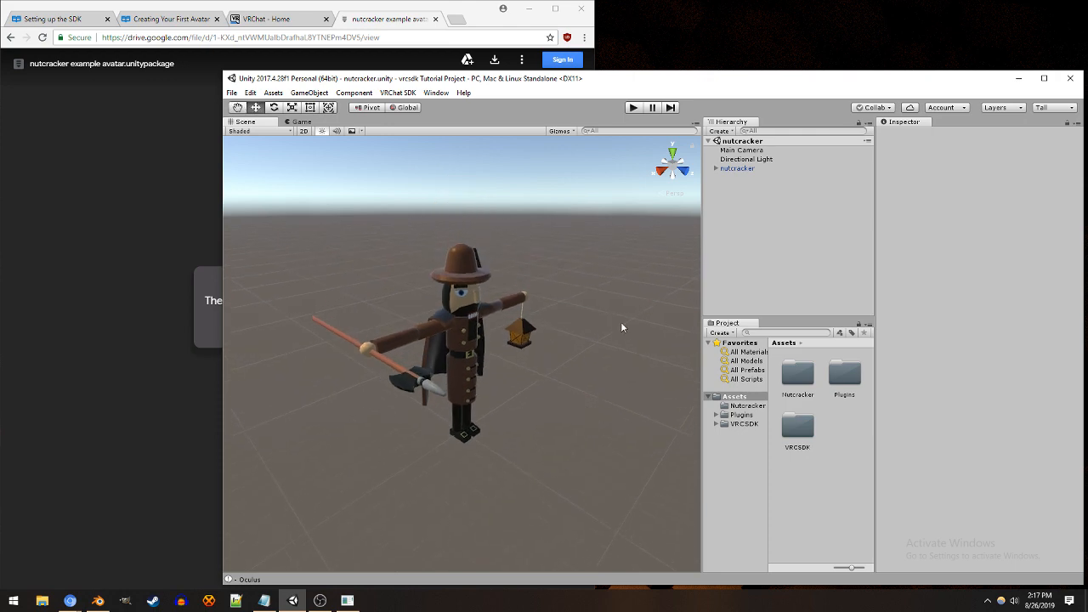
Step: Open the Build Settings and select Android in the platform list
left_click(397, 92)
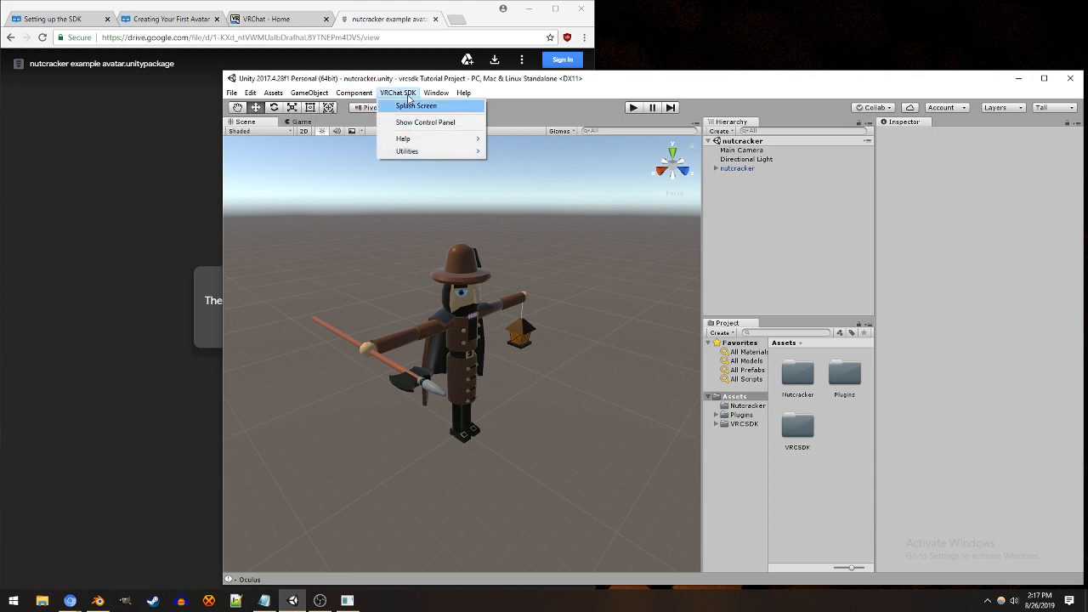
left_click(398, 93)
left_click(252, 93)
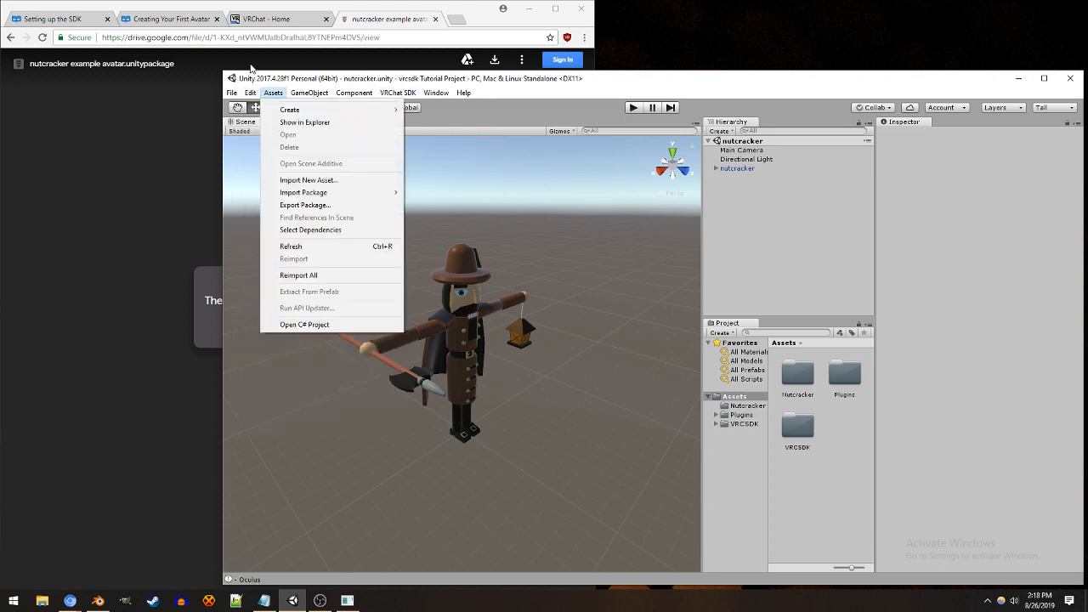
mouse_move(228, 94)
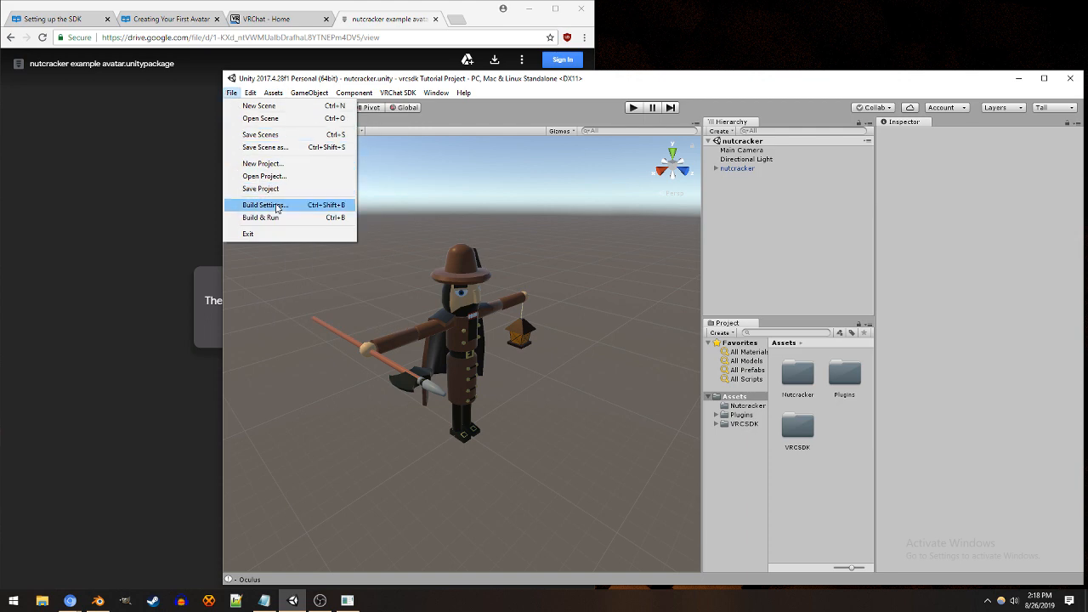
left_click(276, 208)
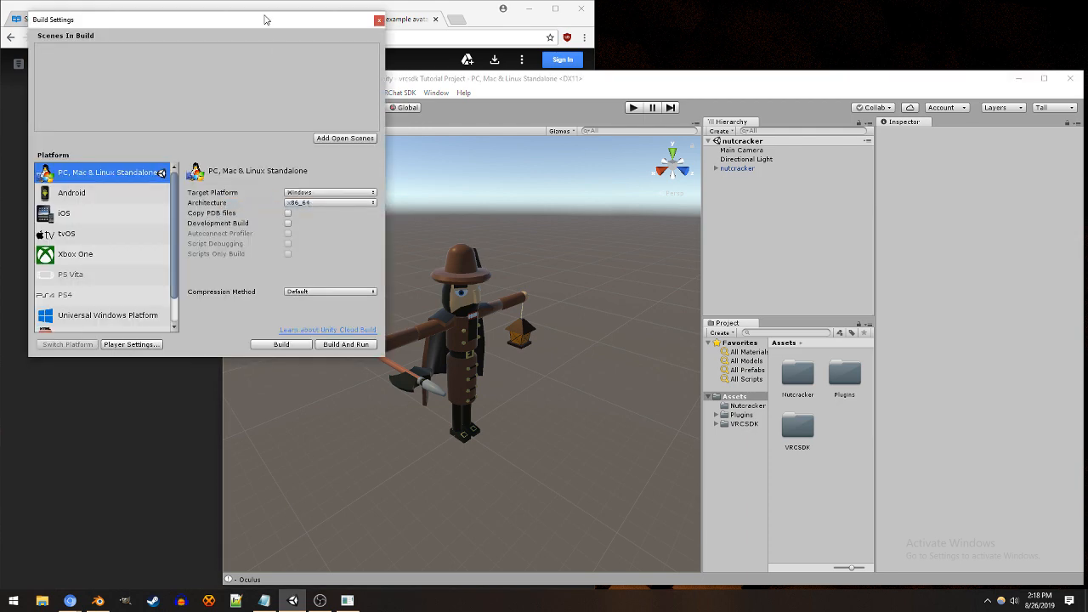
left_click_drag(265, 17, 476, 187)
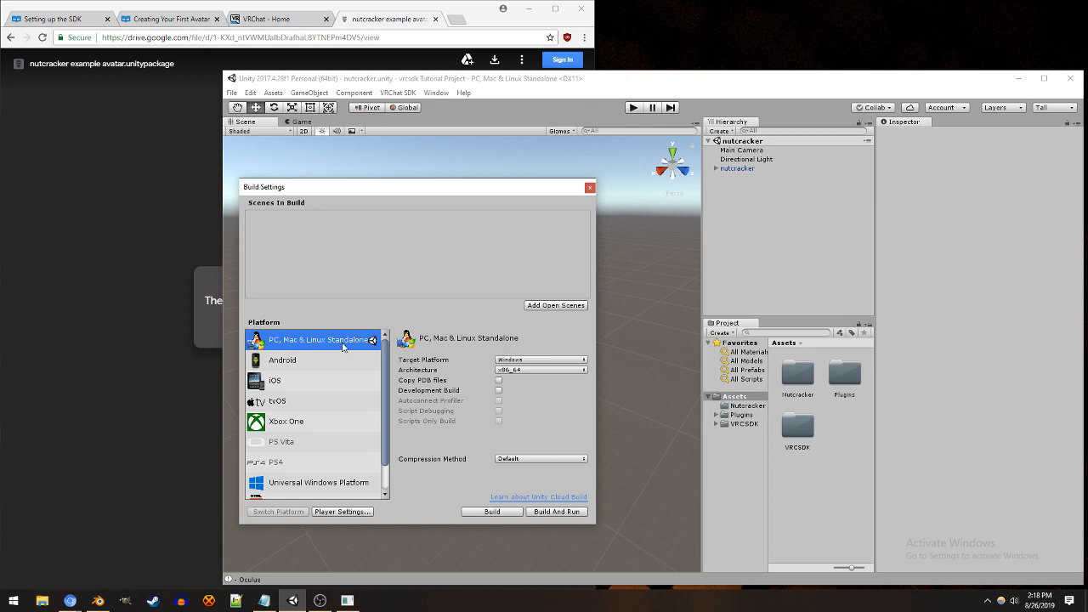
left_click(319, 361)
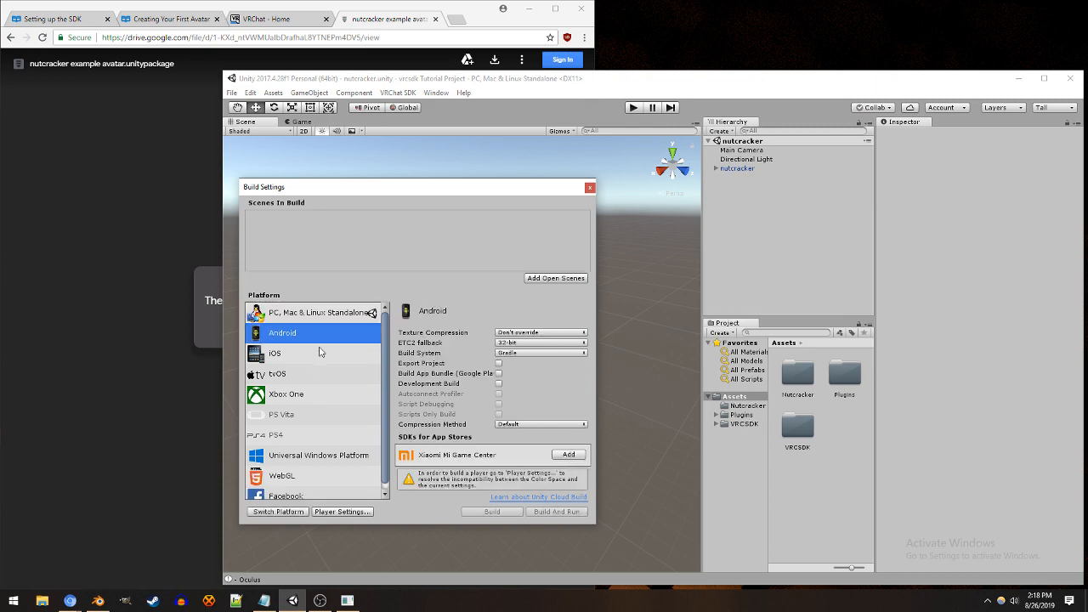
Step: Compare the PC, Mac & Linux Standalone and Android platform options in the Build Settings, then close the window
left_click(300, 318)
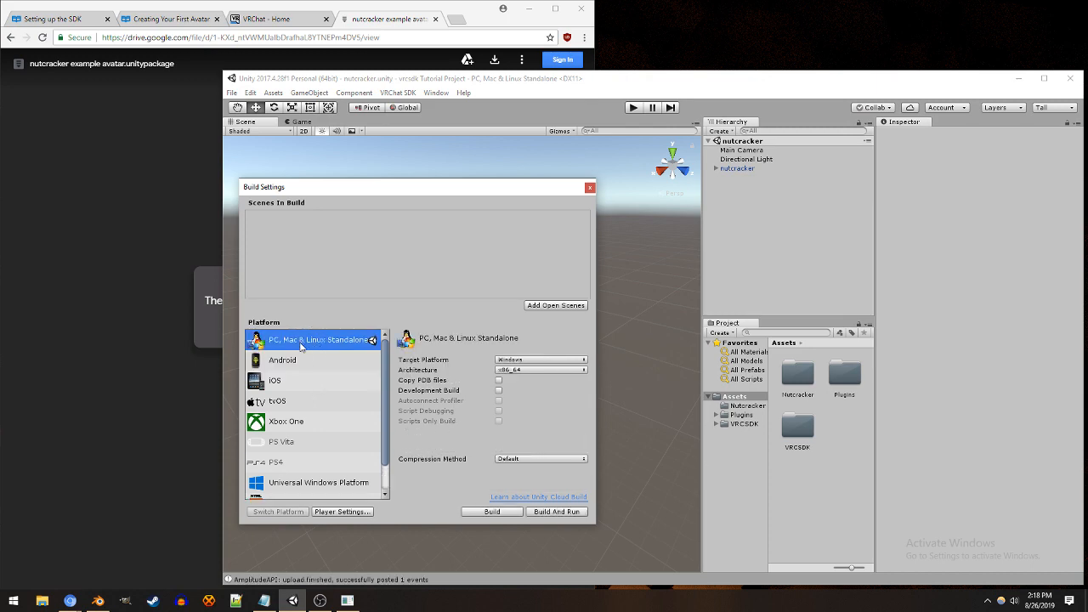
left_click(306, 359)
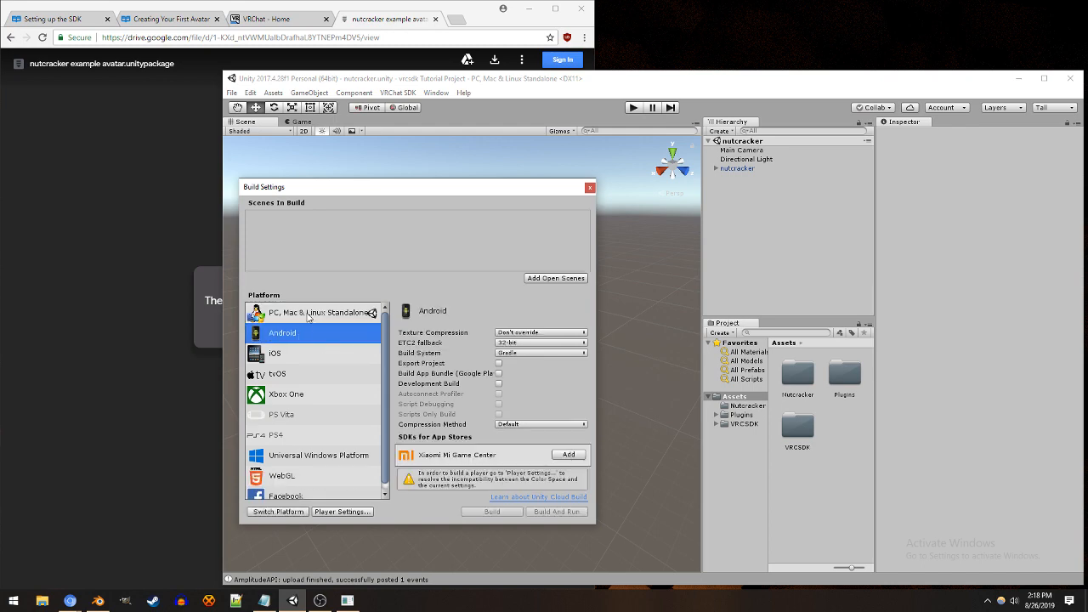
left_click(308, 316)
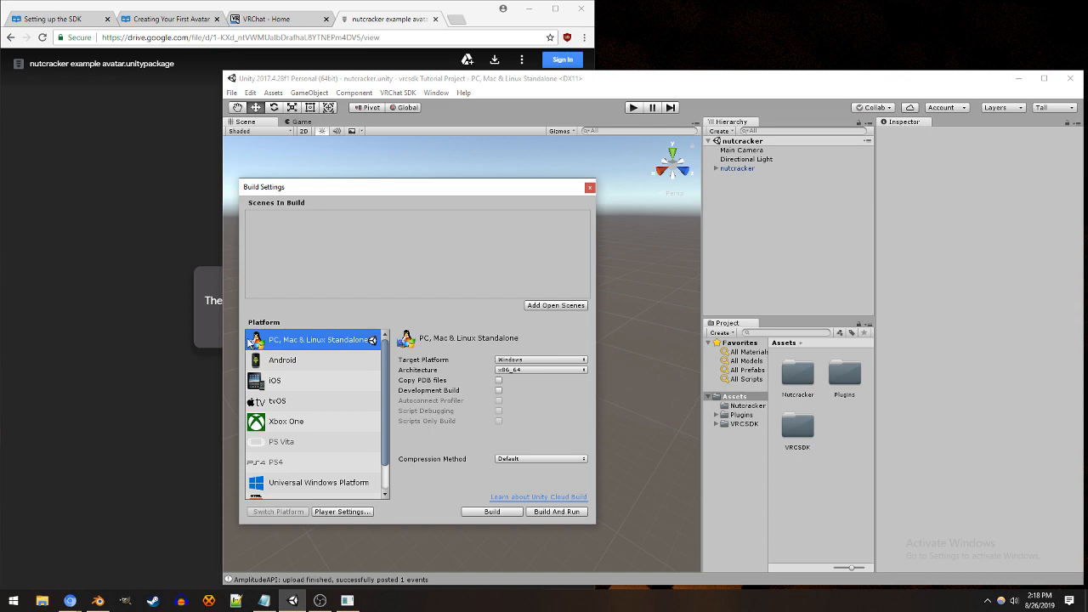
left_click(356, 359)
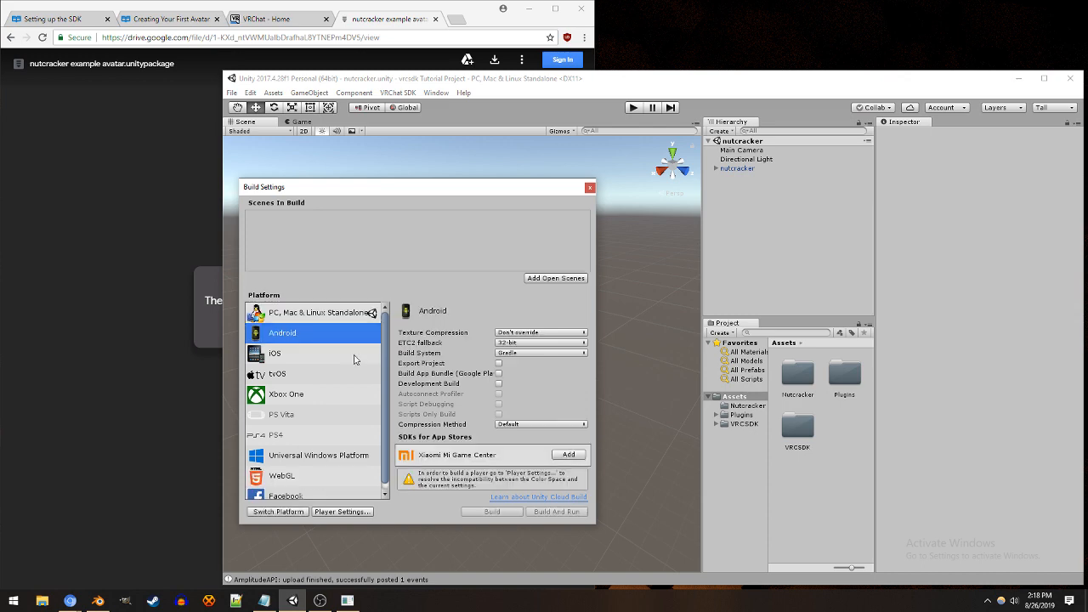
left_click(321, 320)
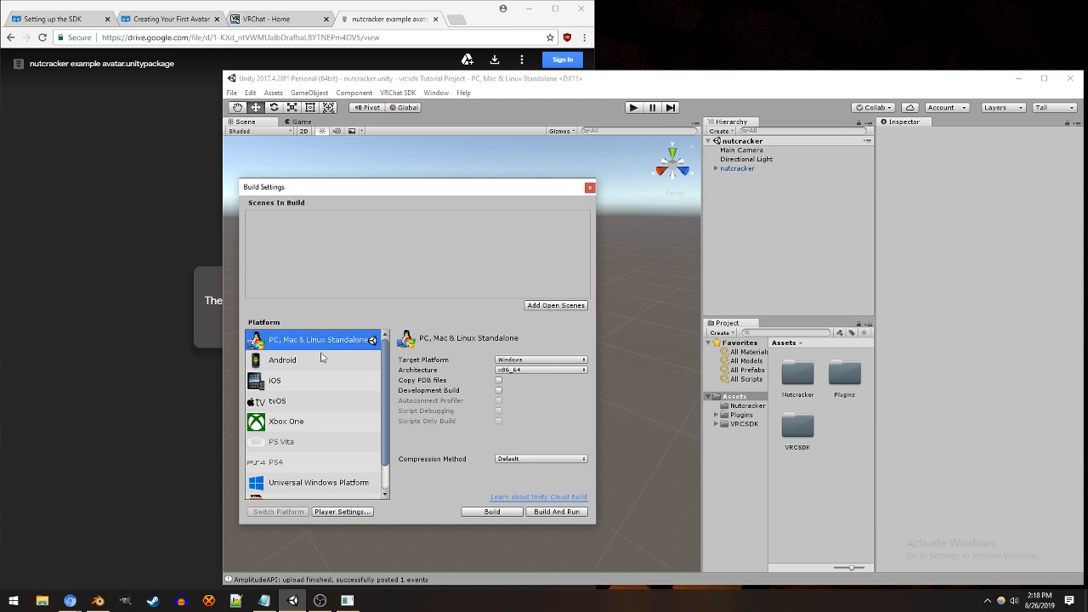
left_click(321, 358)
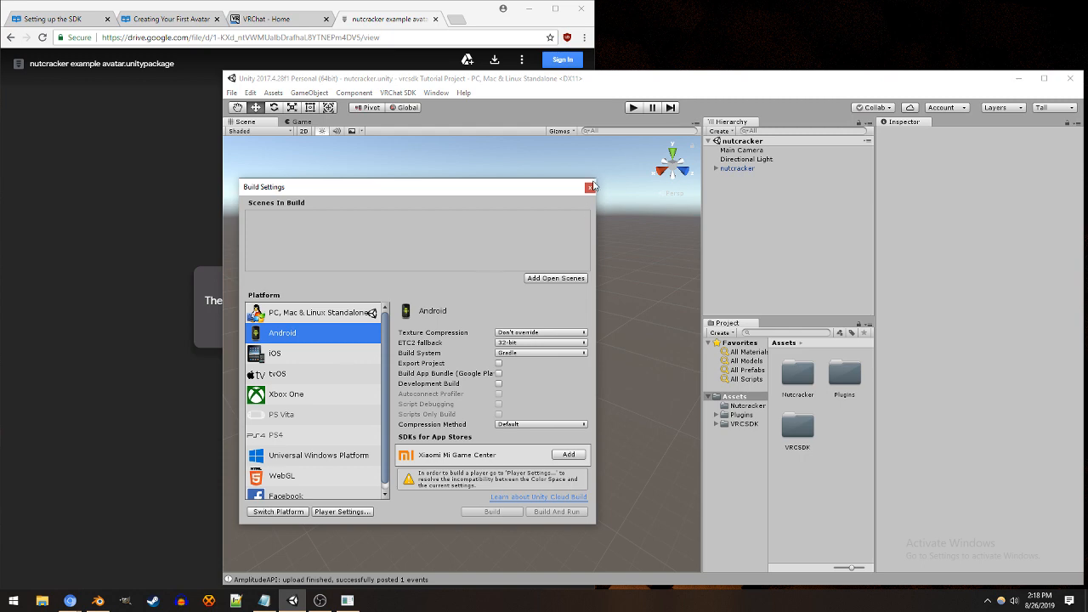
left_click(295, 512)
left_click(319, 318)
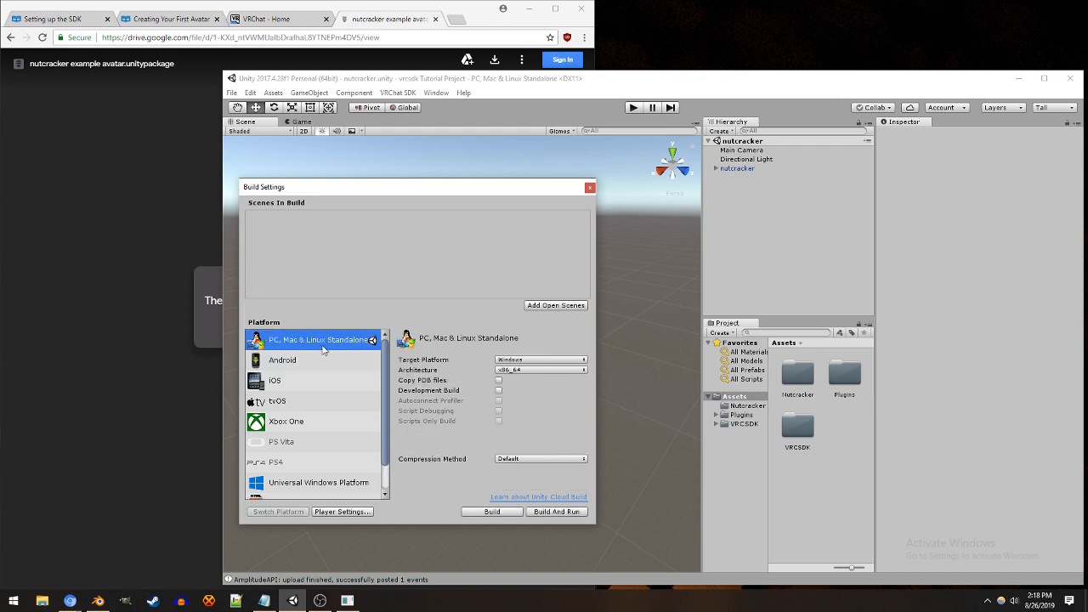
left_click(323, 360)
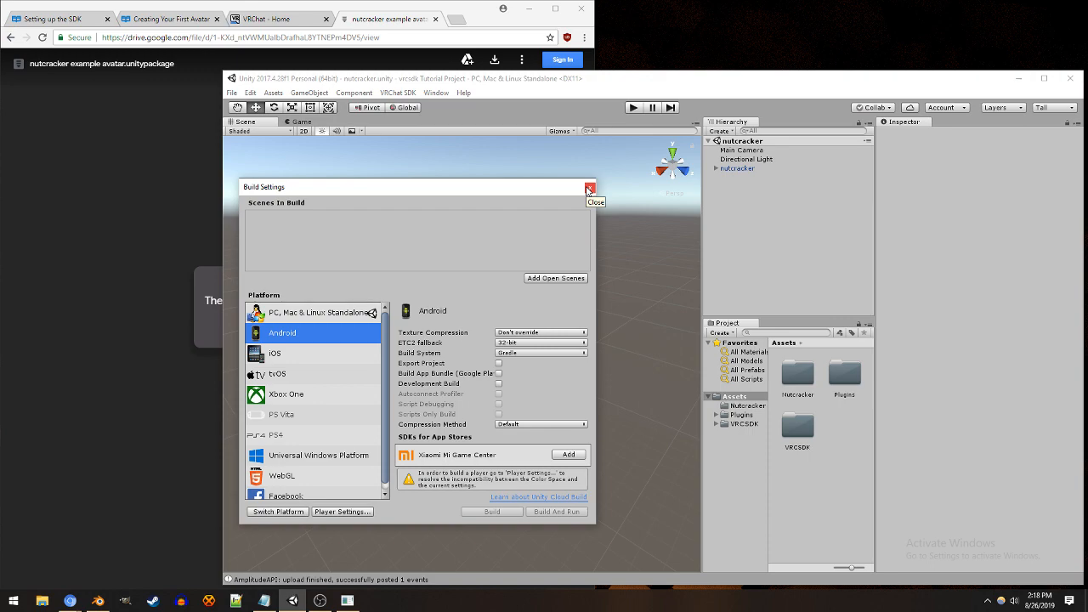
left_click_drag(563, 196, 334, 203)
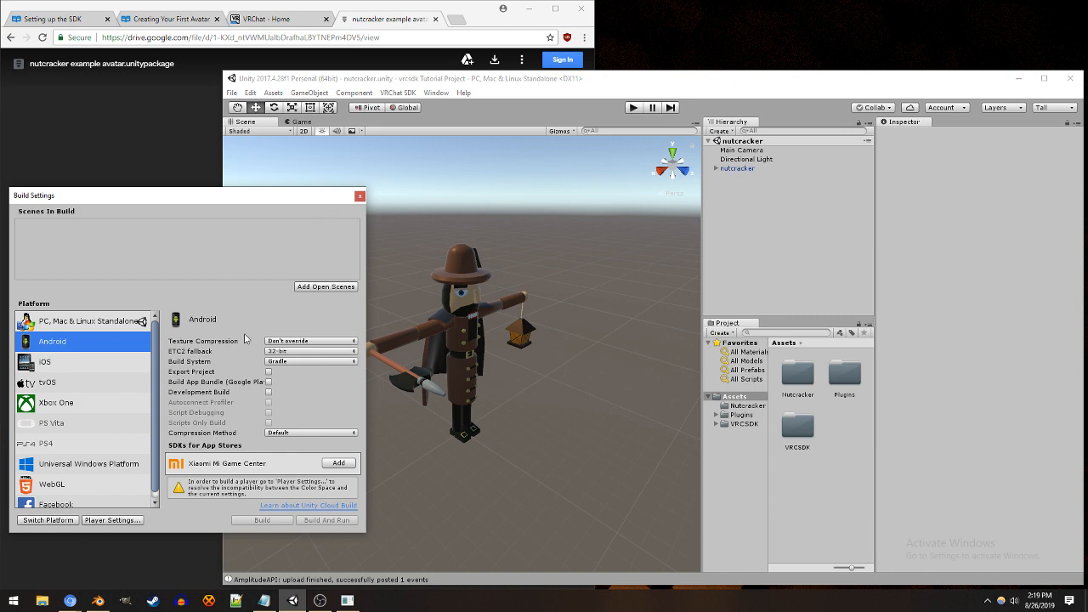
left_click(360, 197)
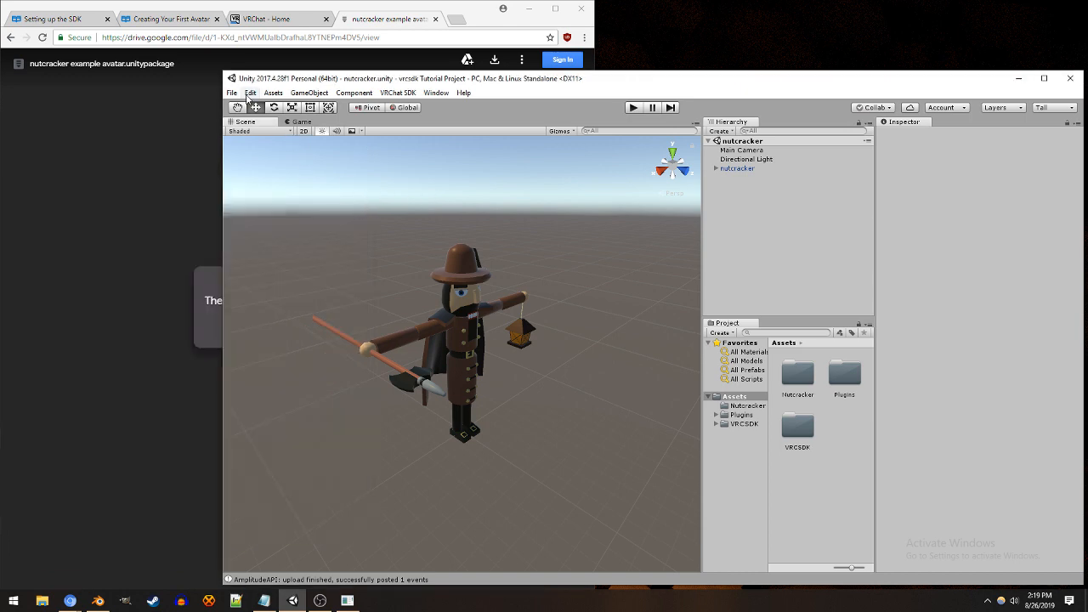
Step: Select the nutcracker avatar and mark its whole Blueprint ID in the Pipeline Manager for copying
left_click(744, 169)
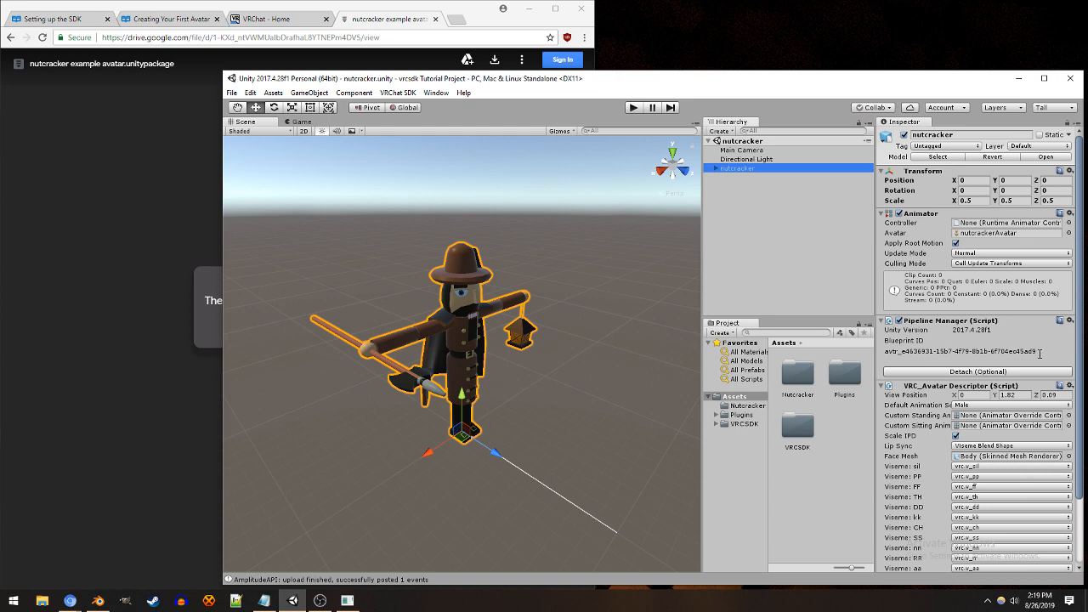
left_click_drag(1041, 354, 881, 357)
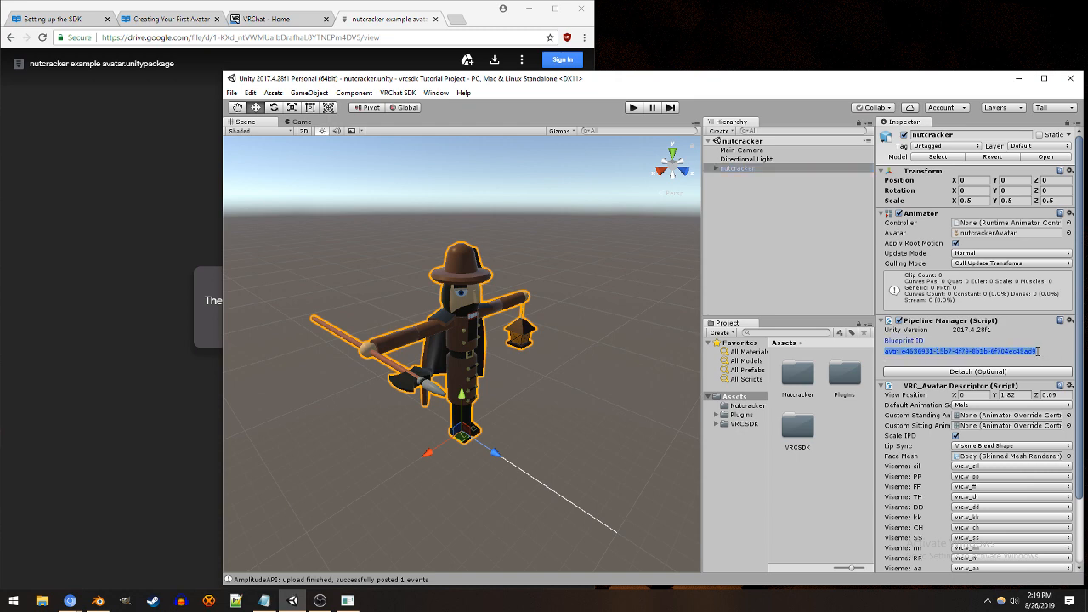
left_click(1039, 351)
left_click_drag(1044, 353, 888, 359)
left_click(885, 358)
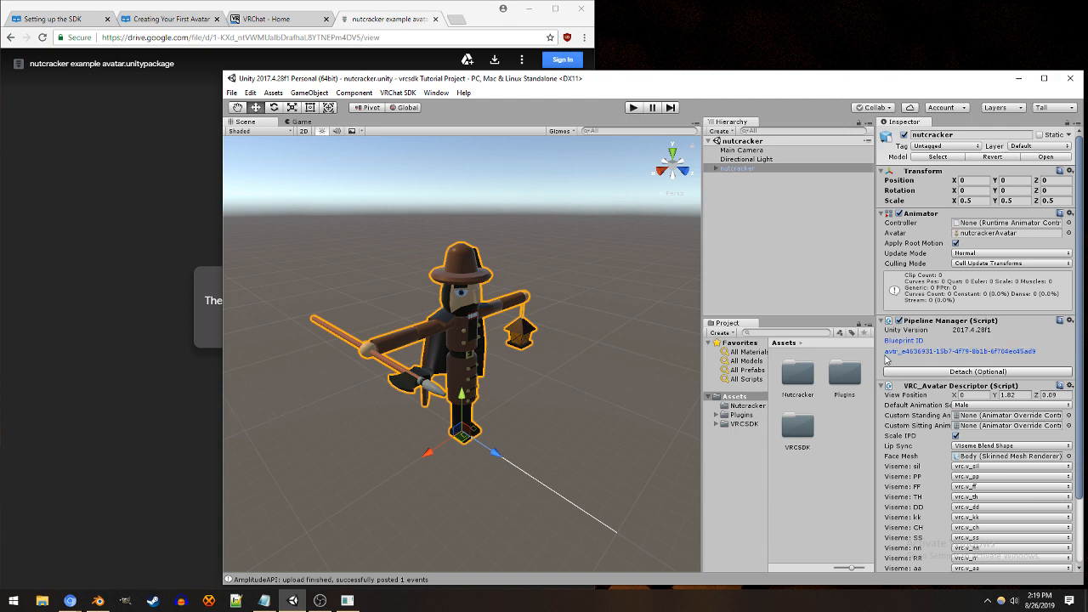
double_click(886, 358)
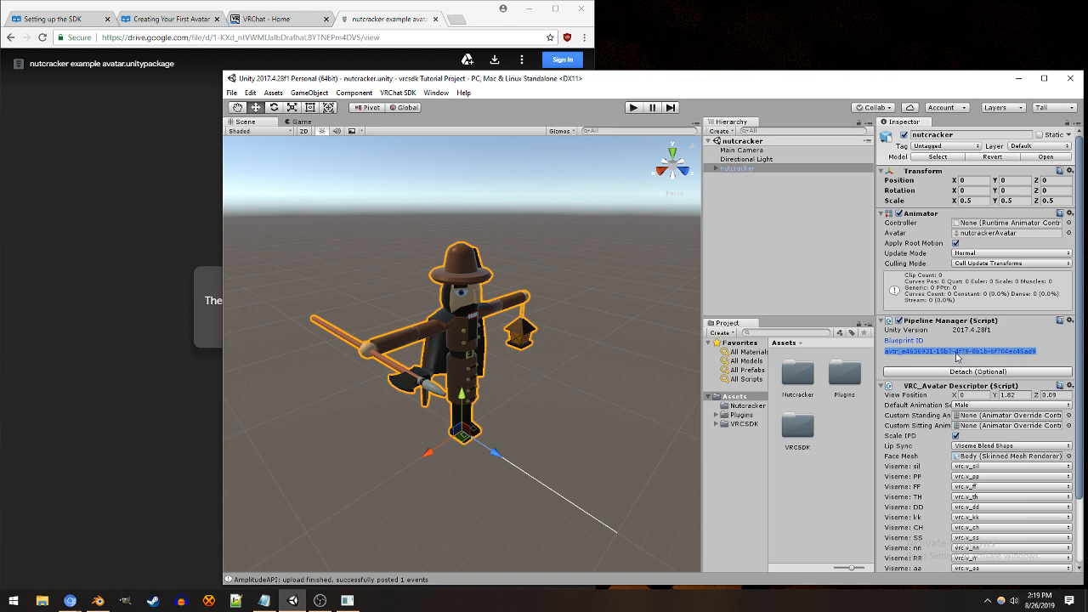
left_click(957, 357)
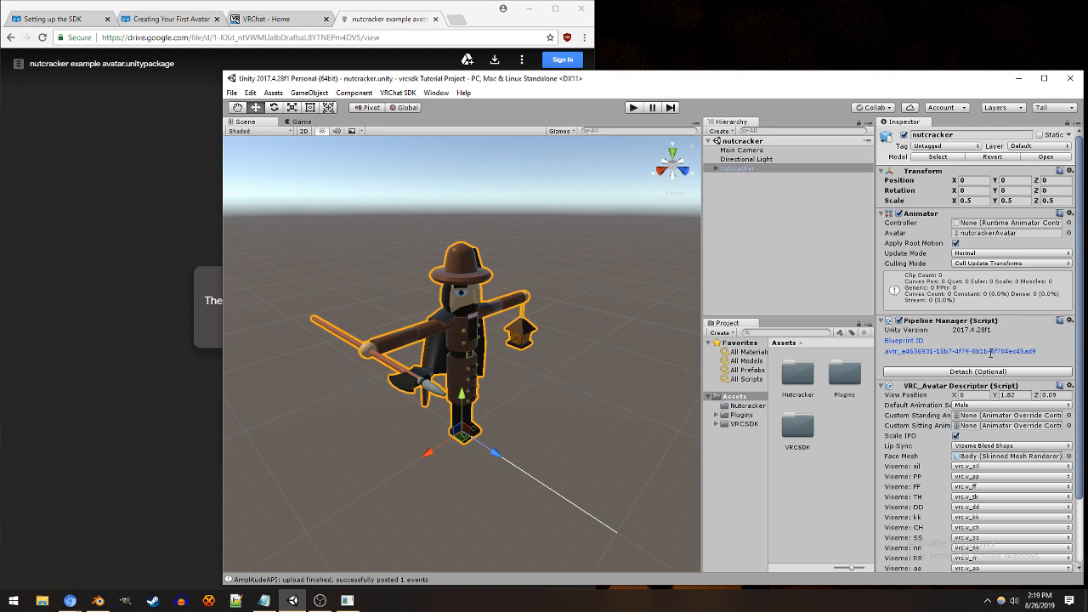
left_click(236, 93)
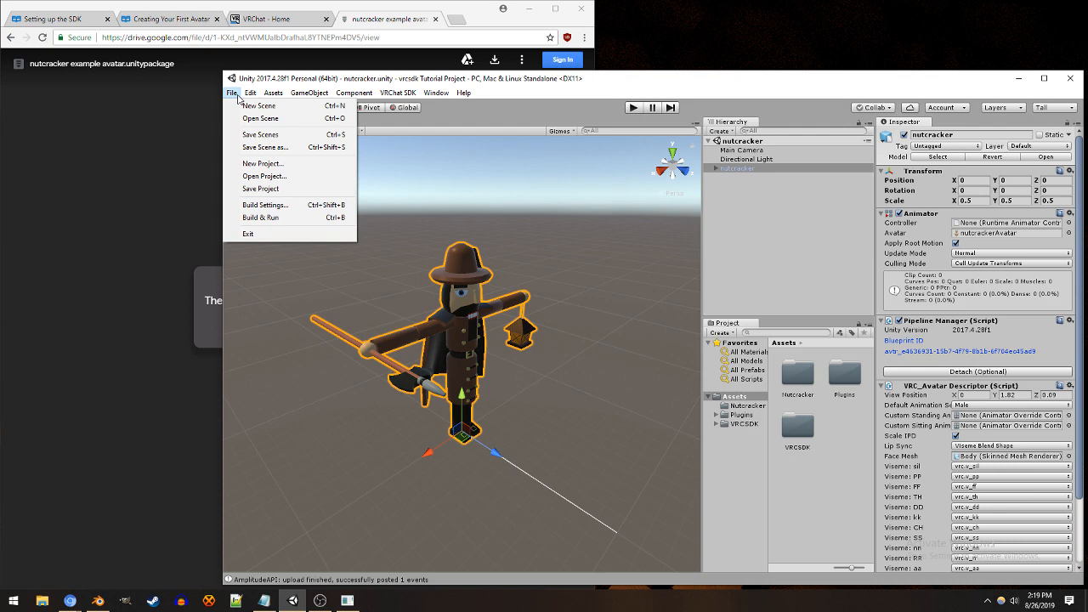
left_click(262, 163)
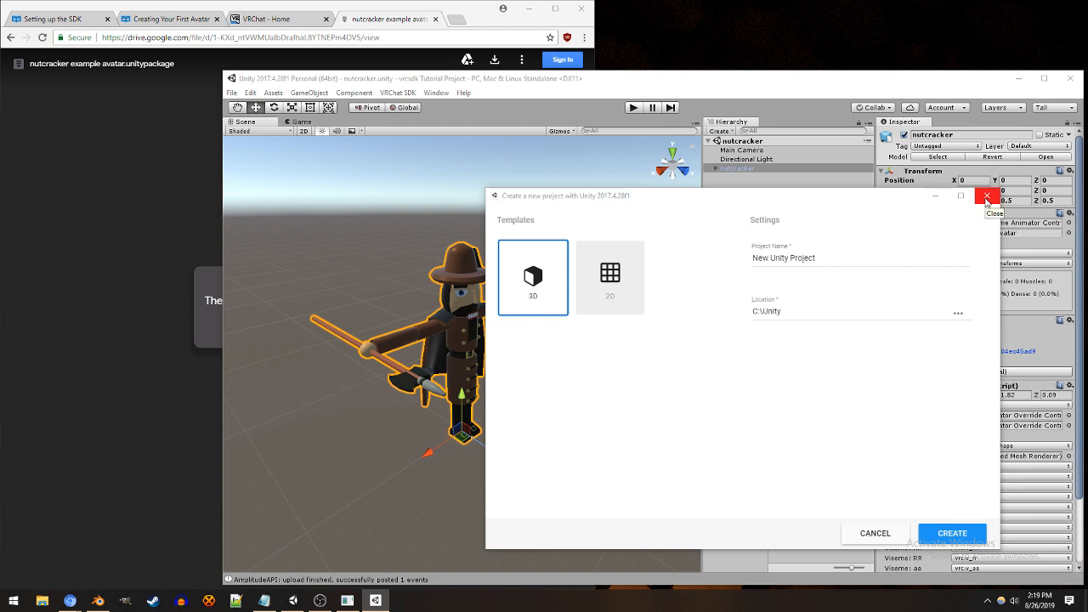
left_click(986, 198)
Step: Delete the Nutcracker folder from the project's Assets
left_click(747, 407)
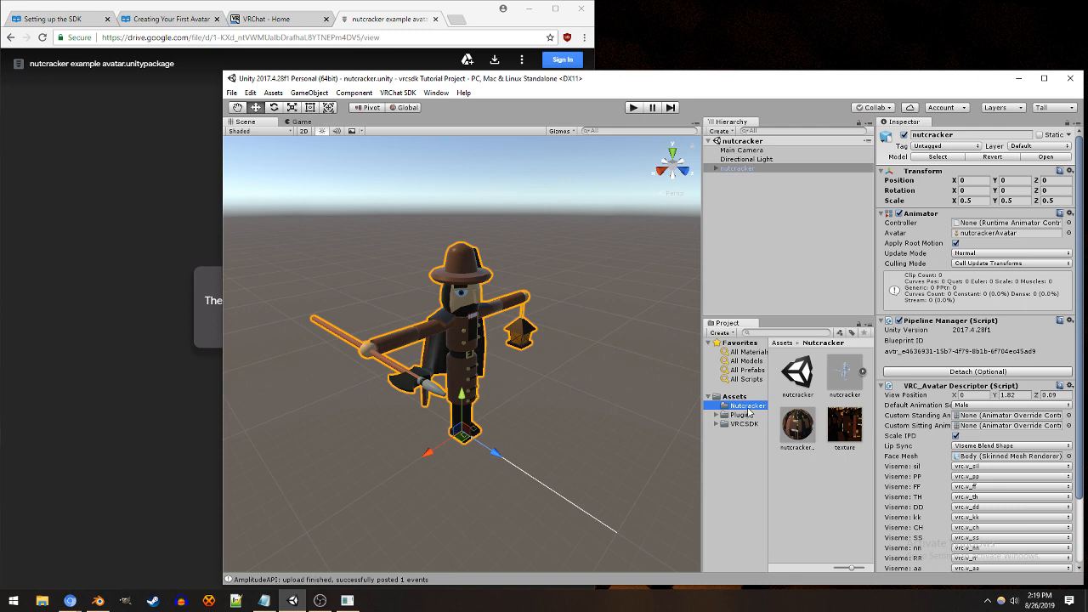
key("Delete")
left_click(693, 357)
left_click(746, 415)
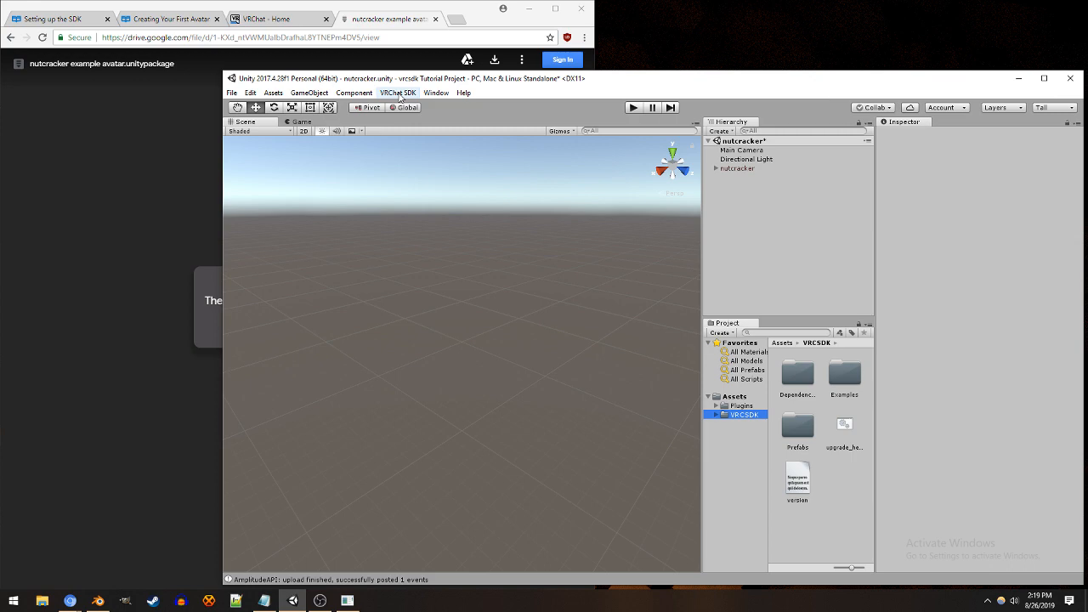
Step: Switch the project's build platform to Android in the Build Settings and close the window
left_click(232, 93)
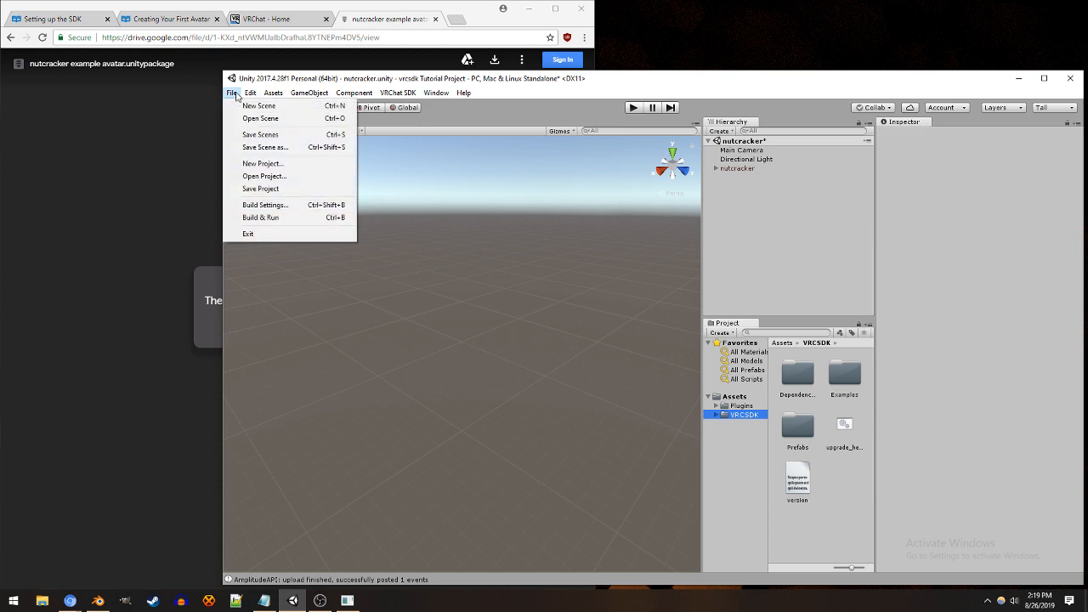
left_click(274, 207)
left_click(92, 367)
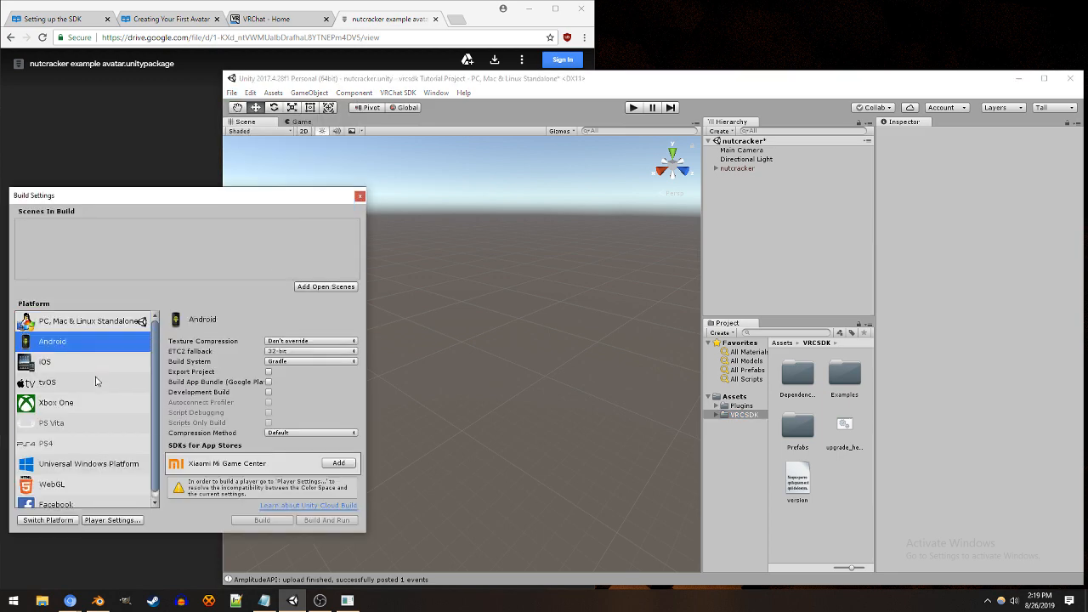
left_click(48, 520)
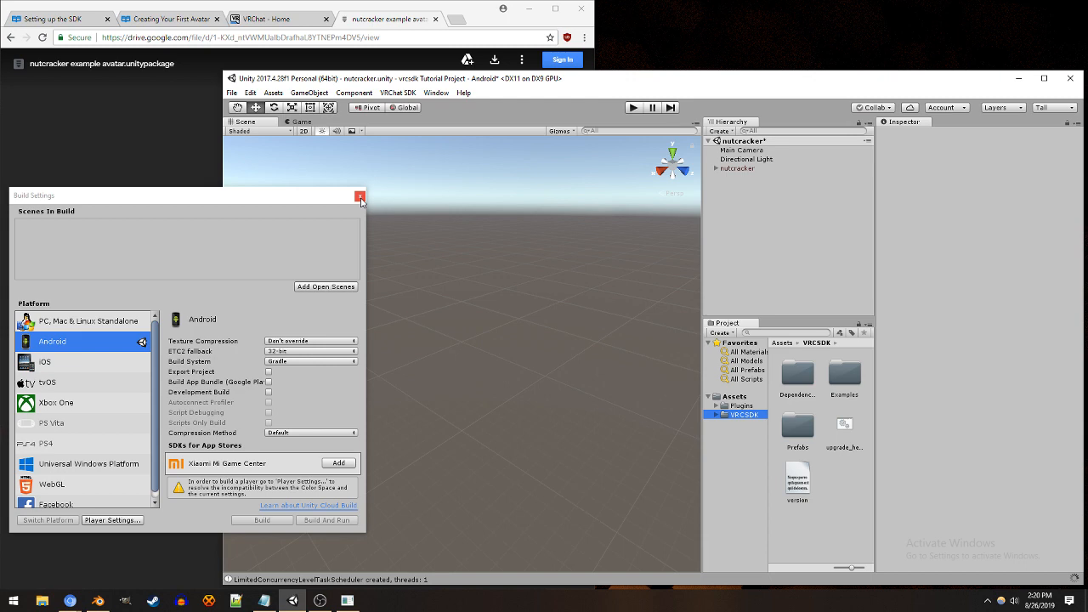
left_click(359, 197)
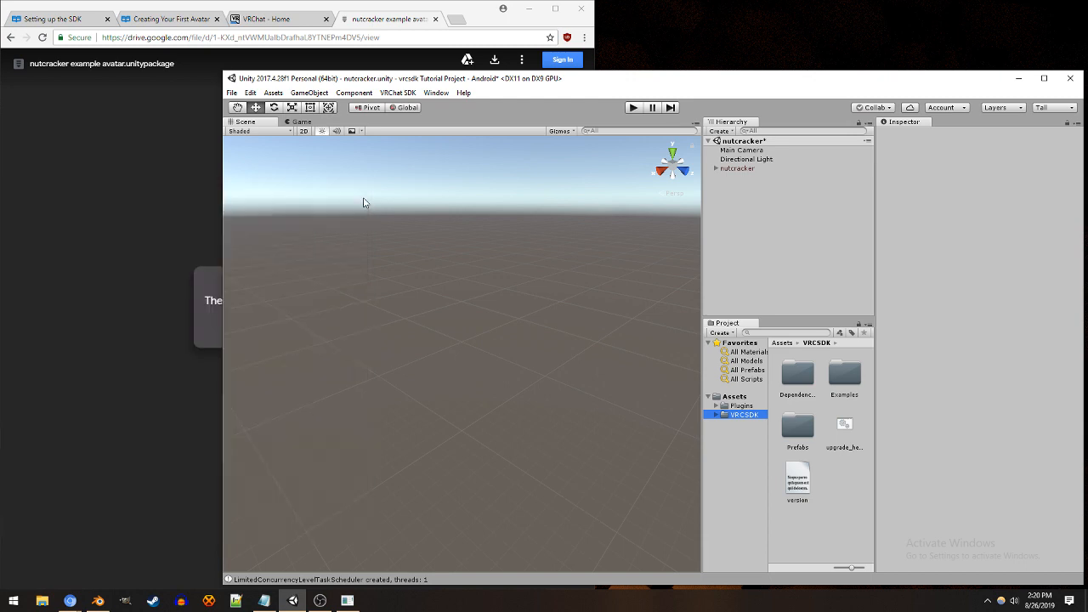
Step: Create a new empty scene without saving the changes to the nutcracker scene
left_click(231, 93)
left_click(255, 105)
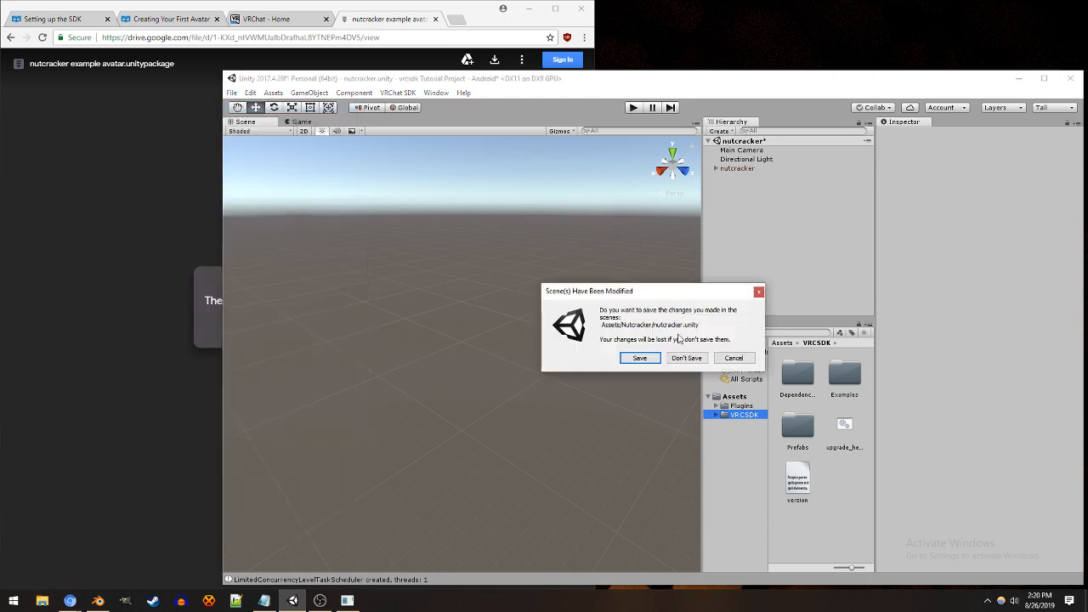
left_click(686, 358)
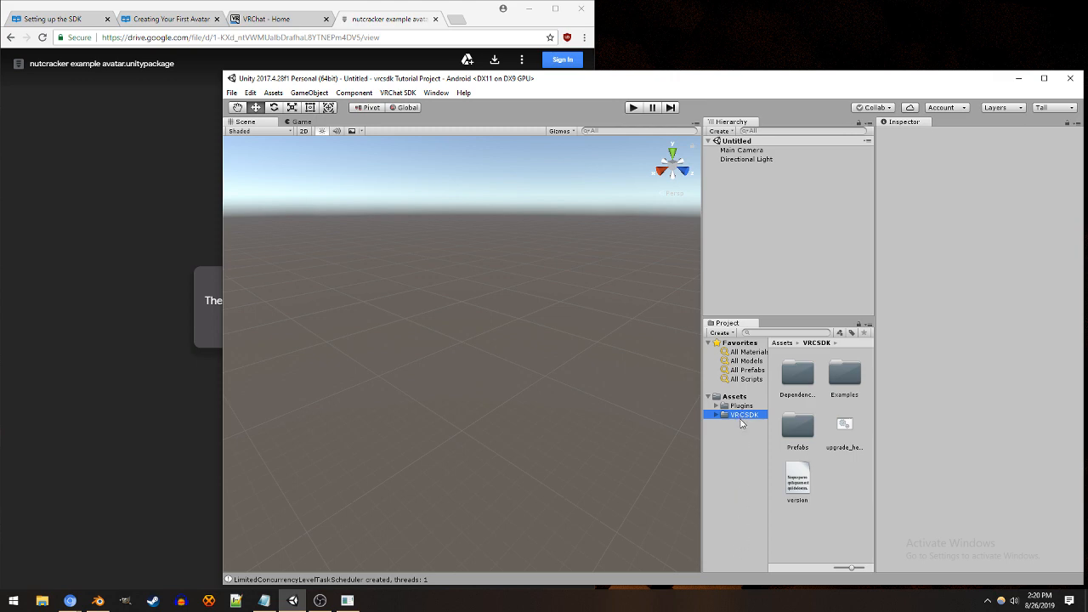
Step: Download the nutcracker example avatar package again from Google Drive in the browser and import all its items into the Unity project
left_click(92, 226)
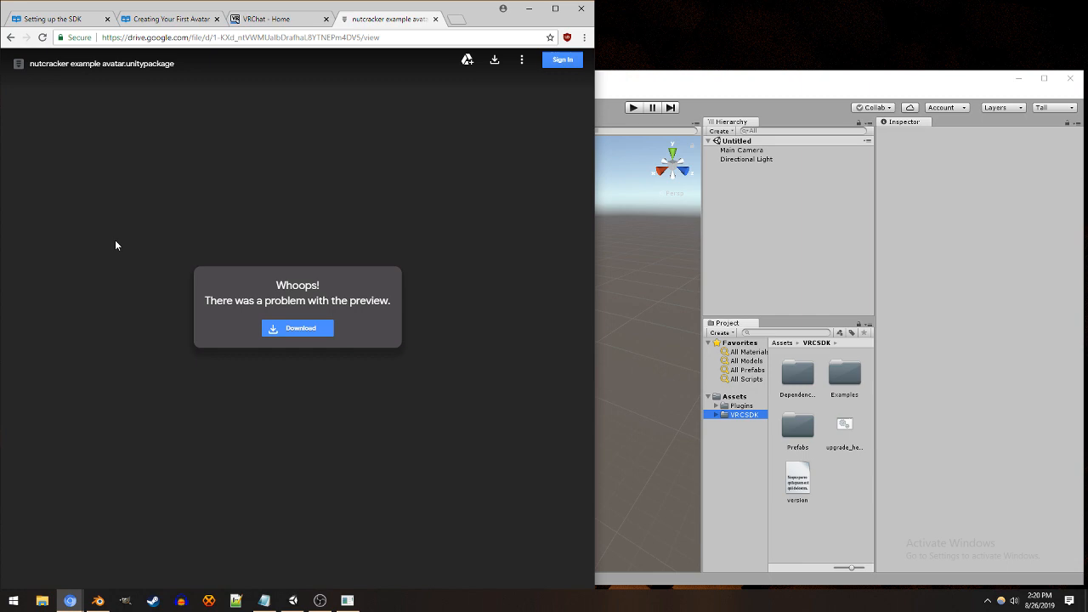
left_click(290, 331)
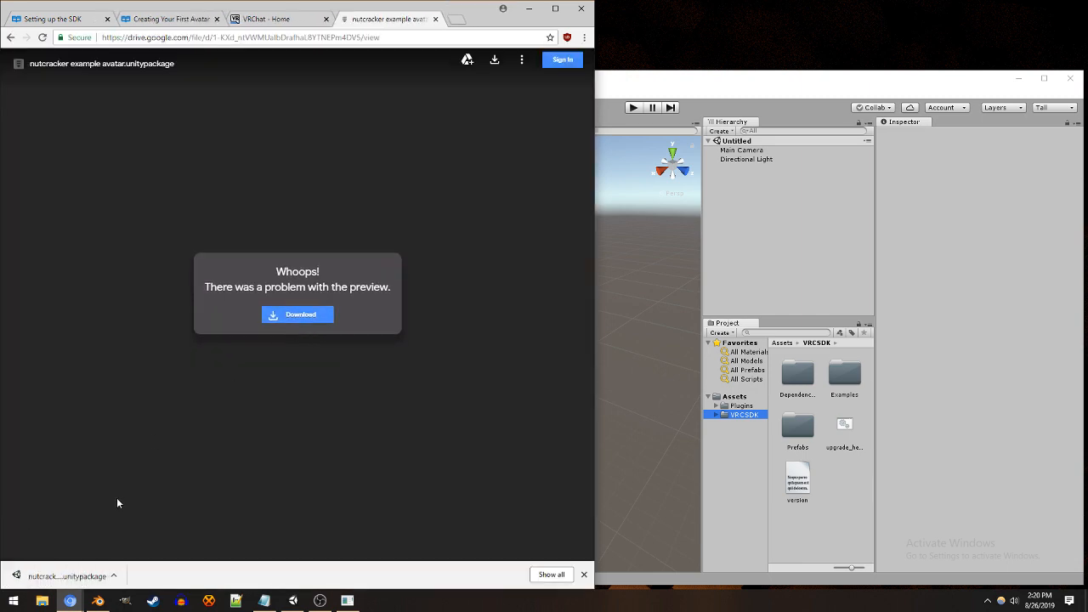
left_click(99, 570)
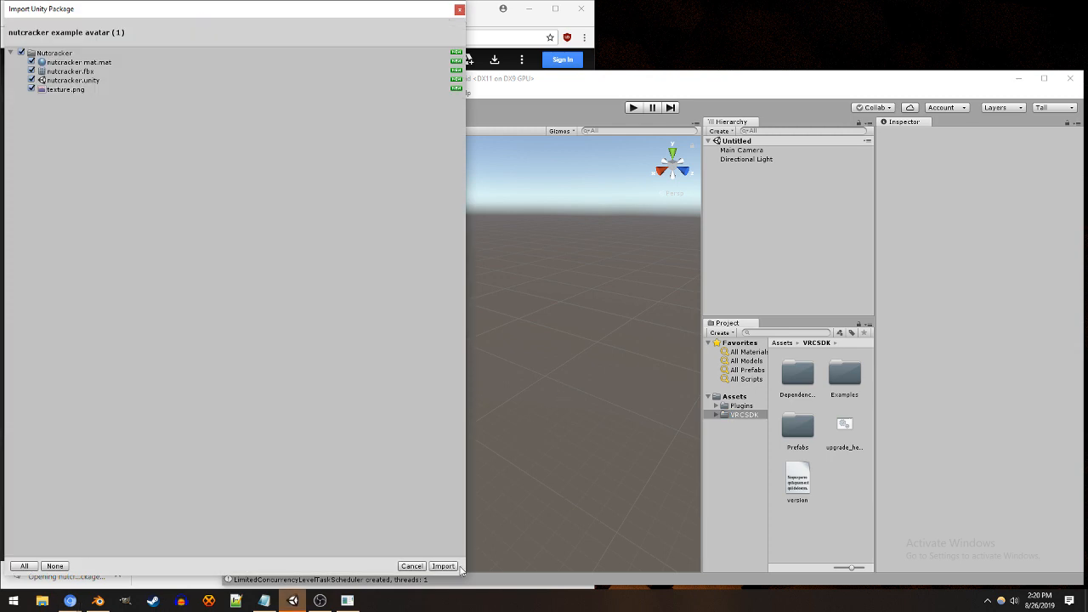
left_click(443, 565)
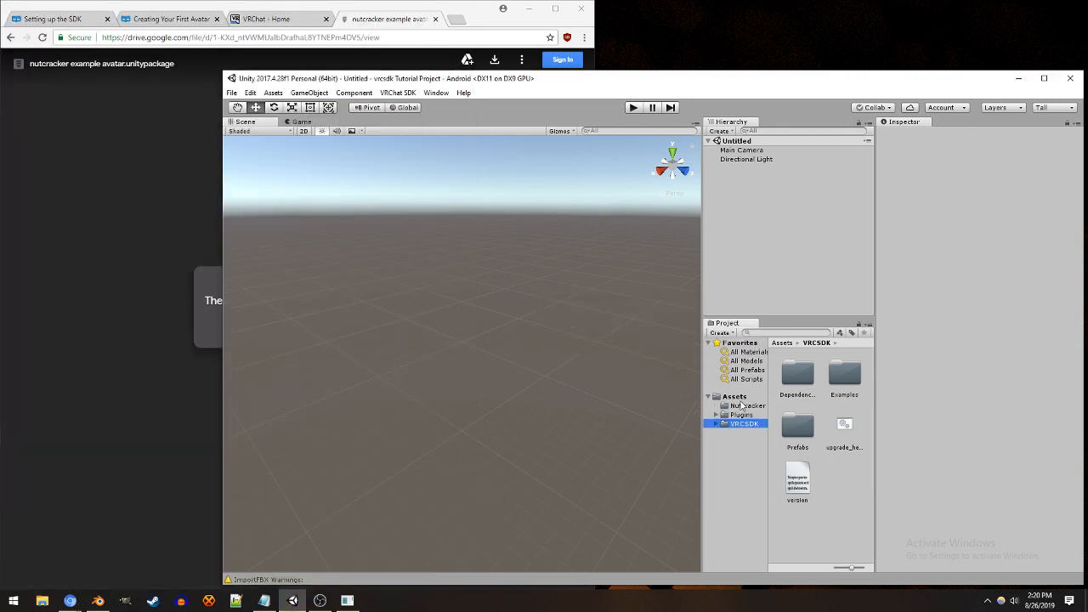
Step: Open the nutcracker scene from the reimported Nutcracker folder
left_click(742, 415)
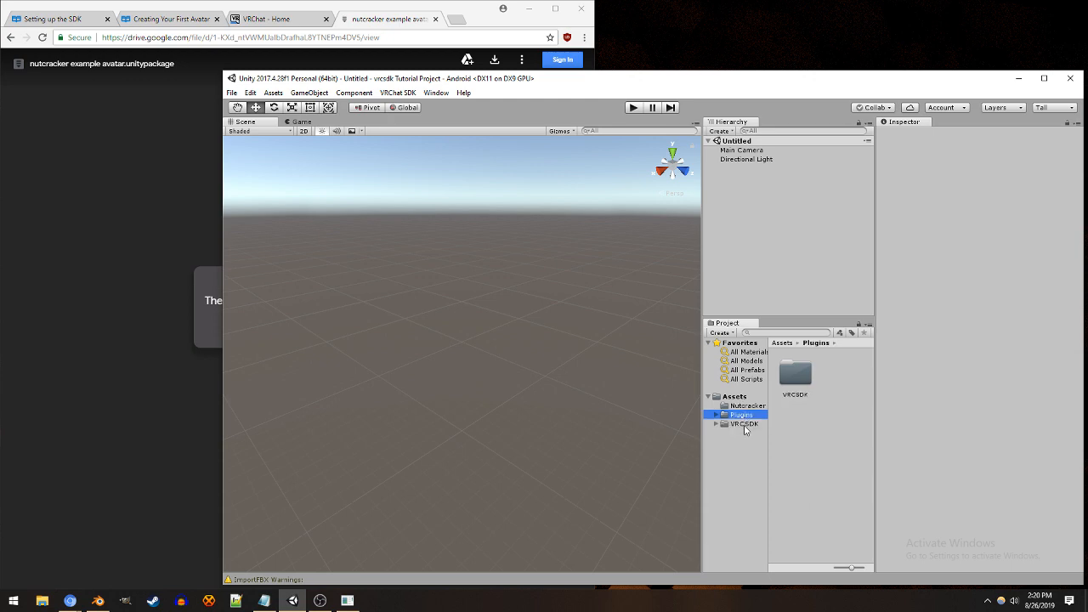
left_click(746, 409)
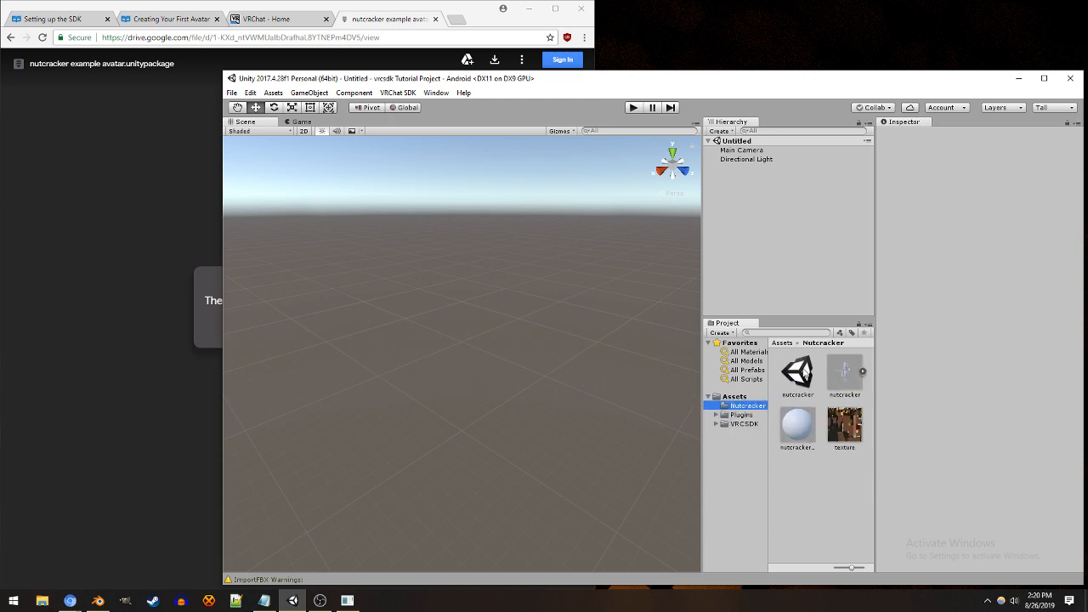
double_click(803, 372)
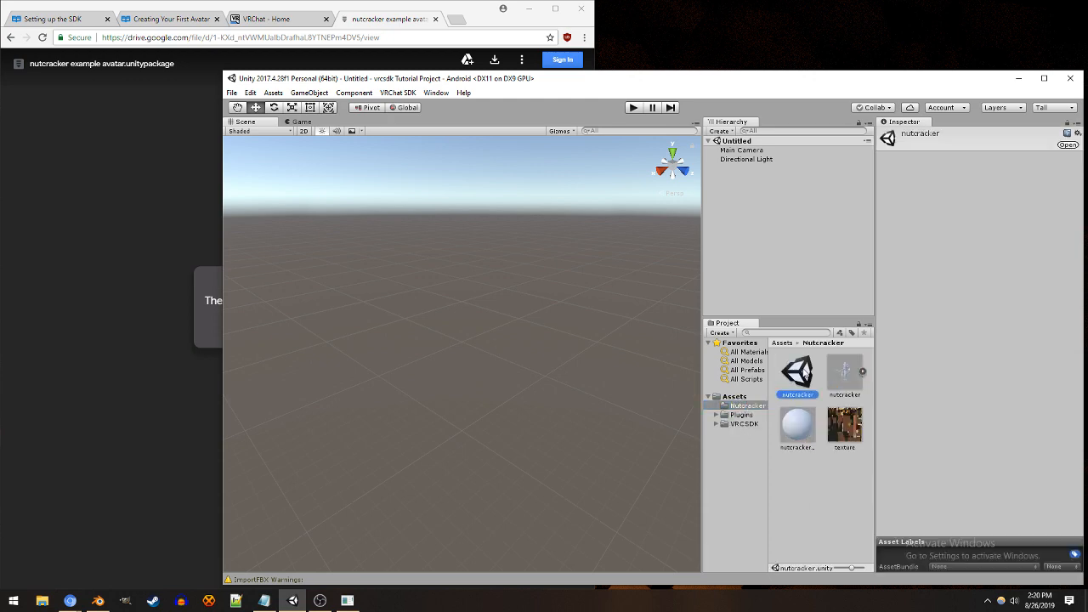
Step: Assign the texture image to the Albedo map of the nutcracker mat material
left_click_drag(807, 438, 459, 370)
left_click(797, 425)
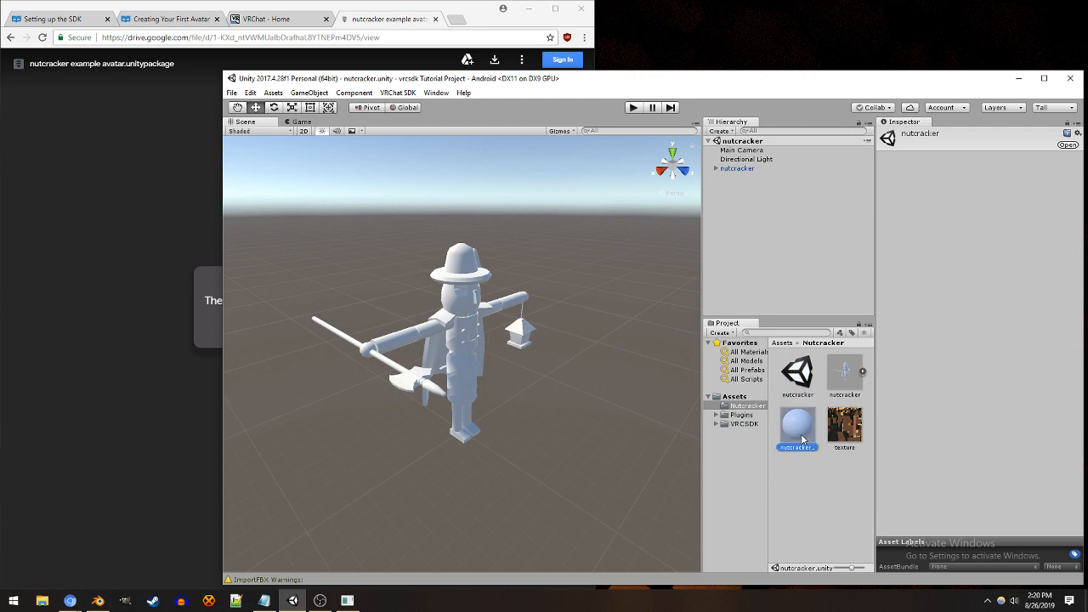
left_click_drag(844, 425, 889, 183)
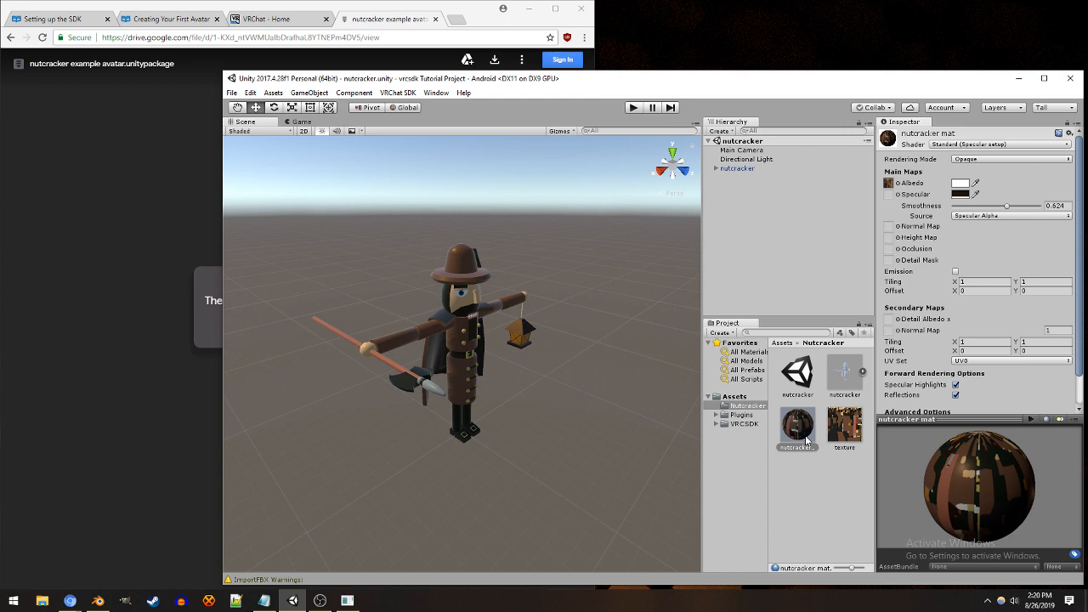
Step: Paste the copied blueprint ID into the Pipeline Manager of the nutcracker avatar and attach it
left_click(741, 170)
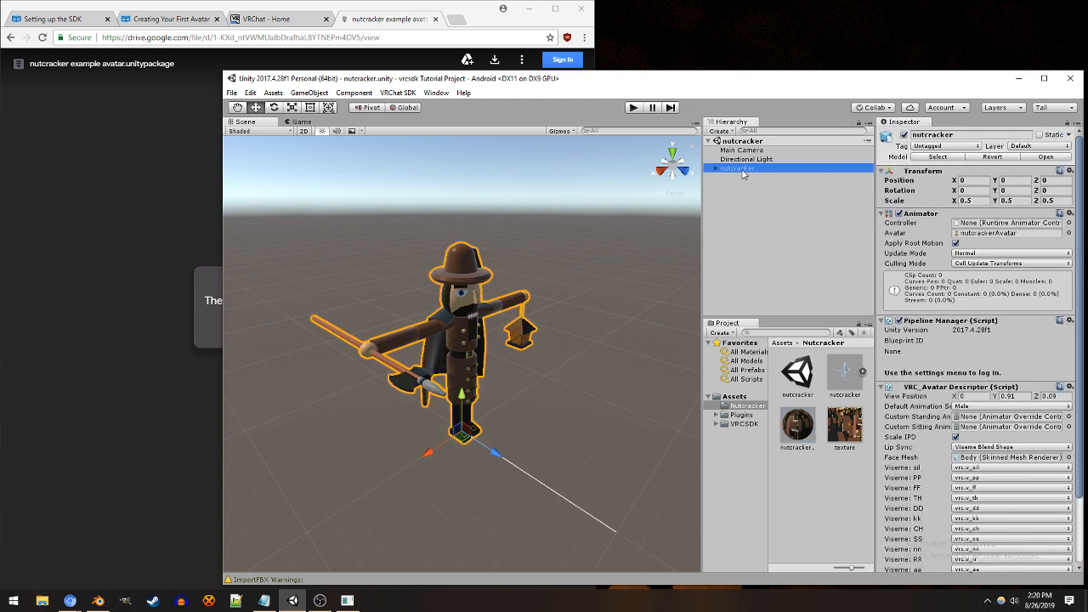
scroll(972, 347, "down", 3)
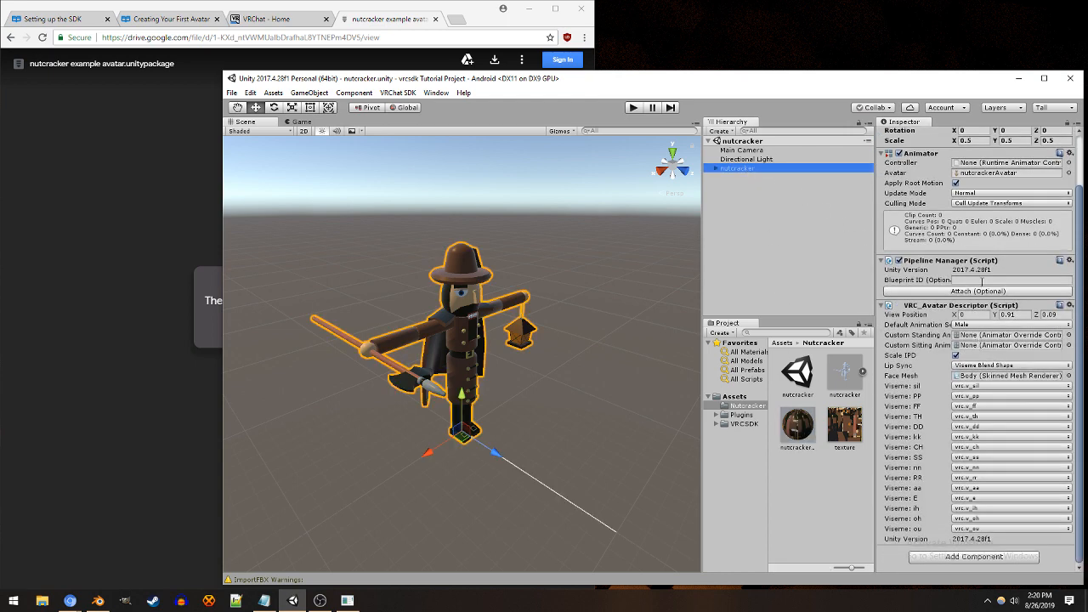
scroll(906, 281, "up", 3)
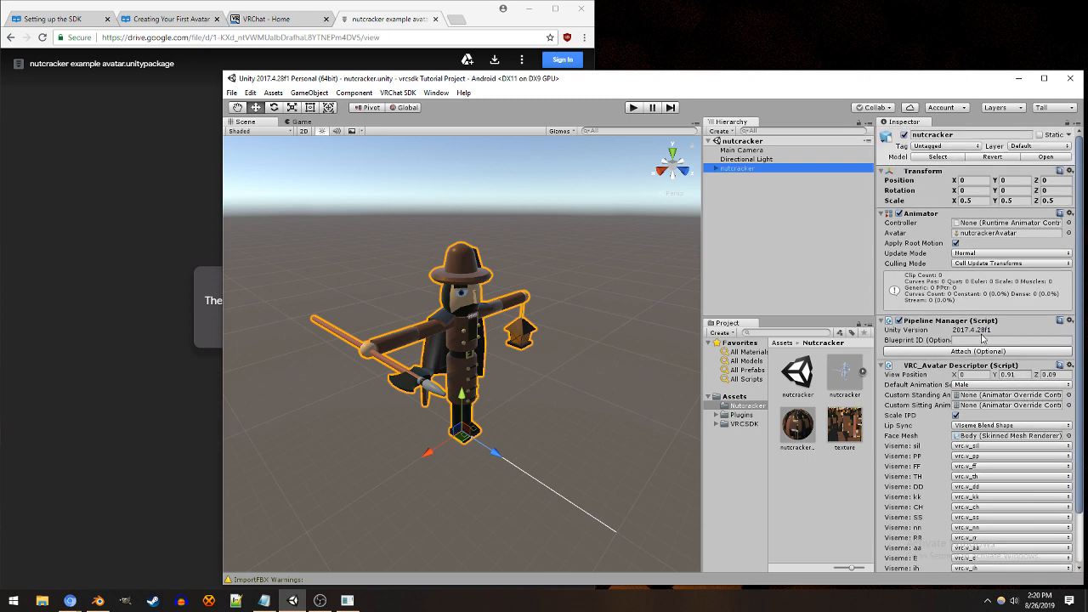
left_click(981, 340)
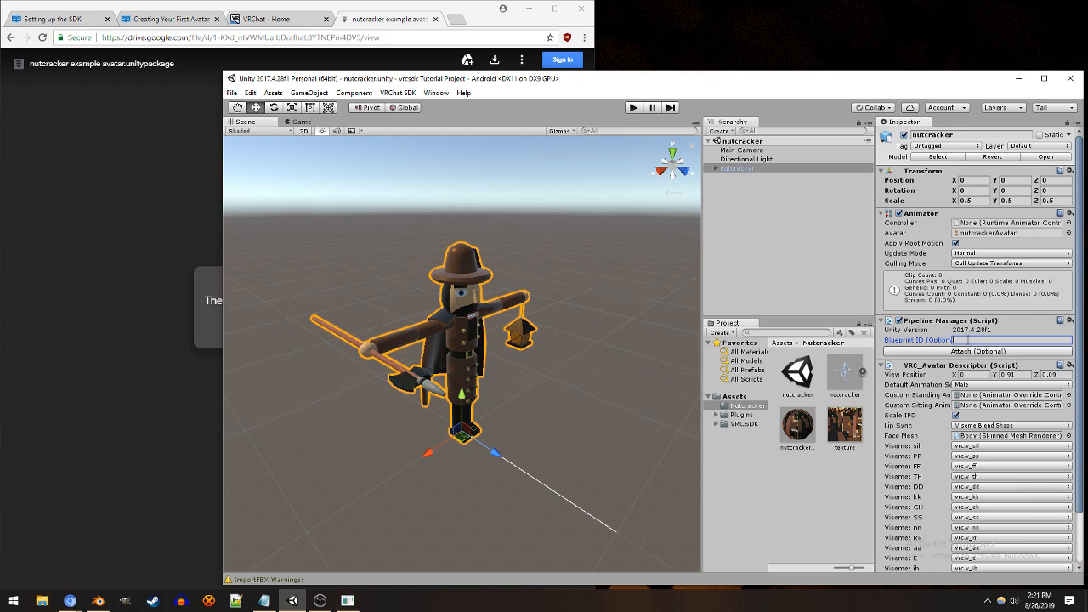
right_click(968, 342)
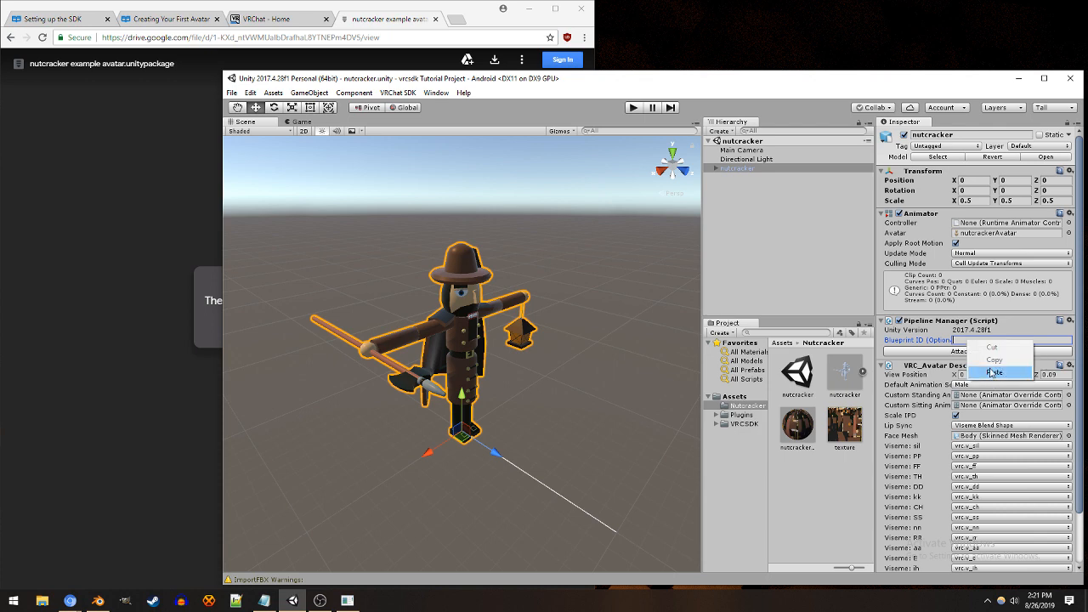
left_click(996, 370)
left_click(997, 351)
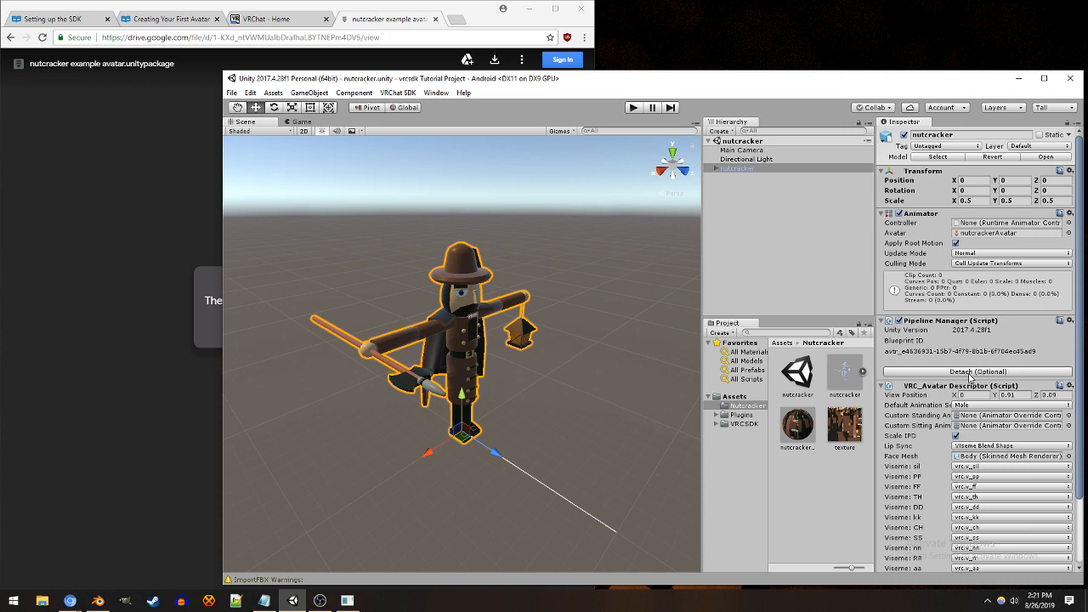
Step: Detach the blueprint ID from the nutcracker avatar and attach the same copied ID again
left_click(970, 374)
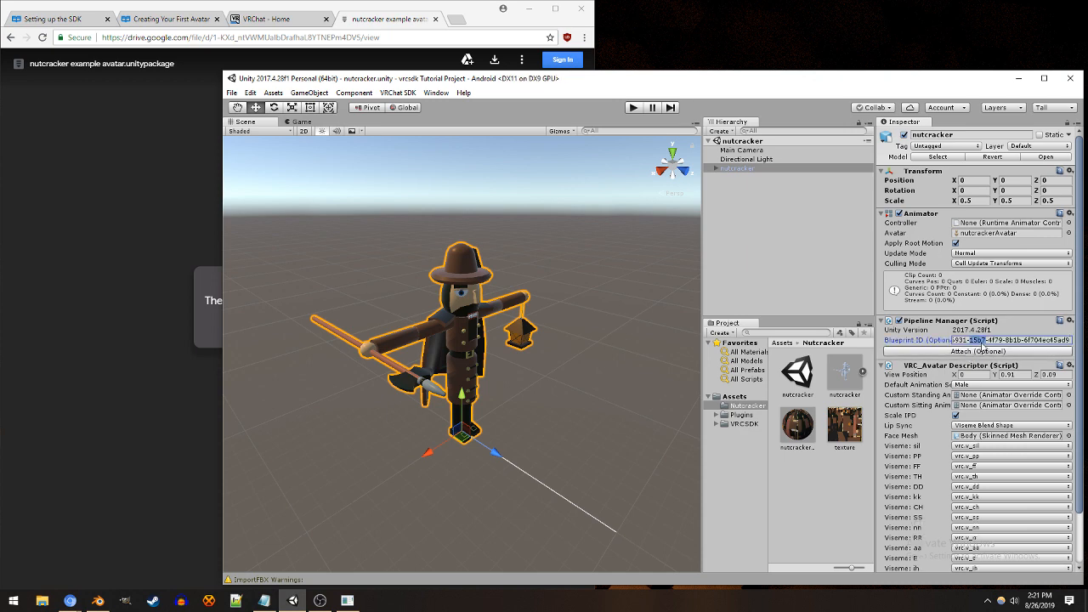
key("ctrl+a")
type("5931-15b7-4f79-8b1b-6f704ec45ad9")
left_click(978, 353)
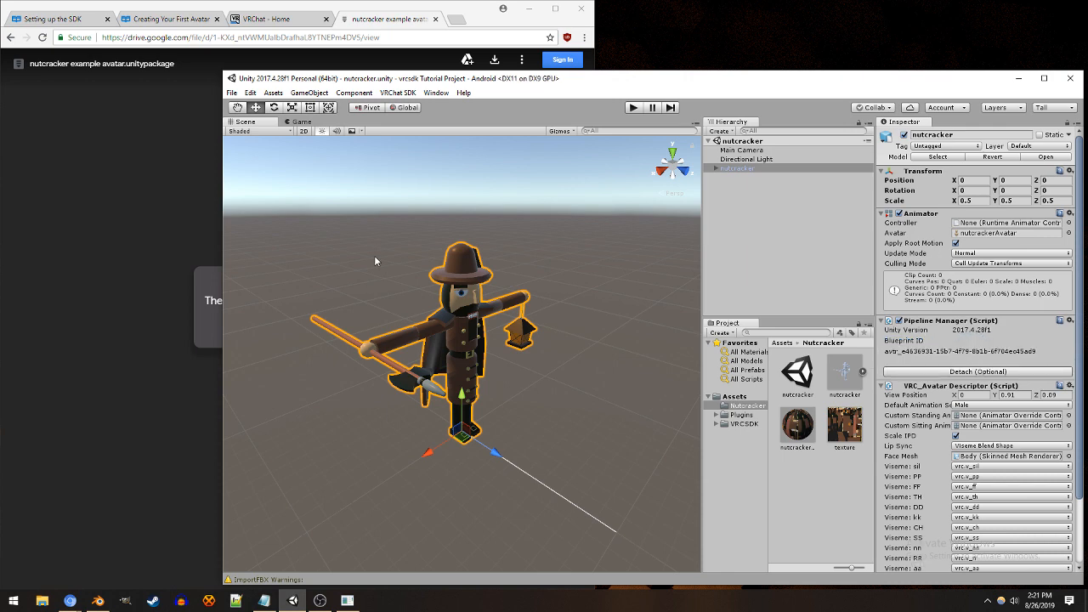
Step: Open the VRChat SDK control panel and show the Builder checks for the nutcracker avatar
left_click(406, 94)
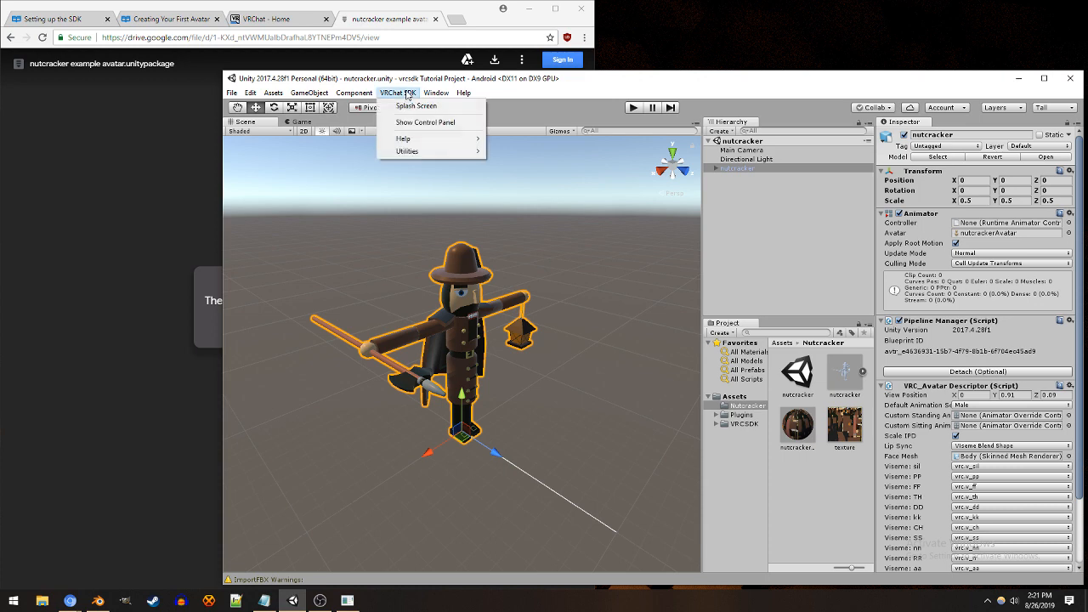
left_click(424, 124)
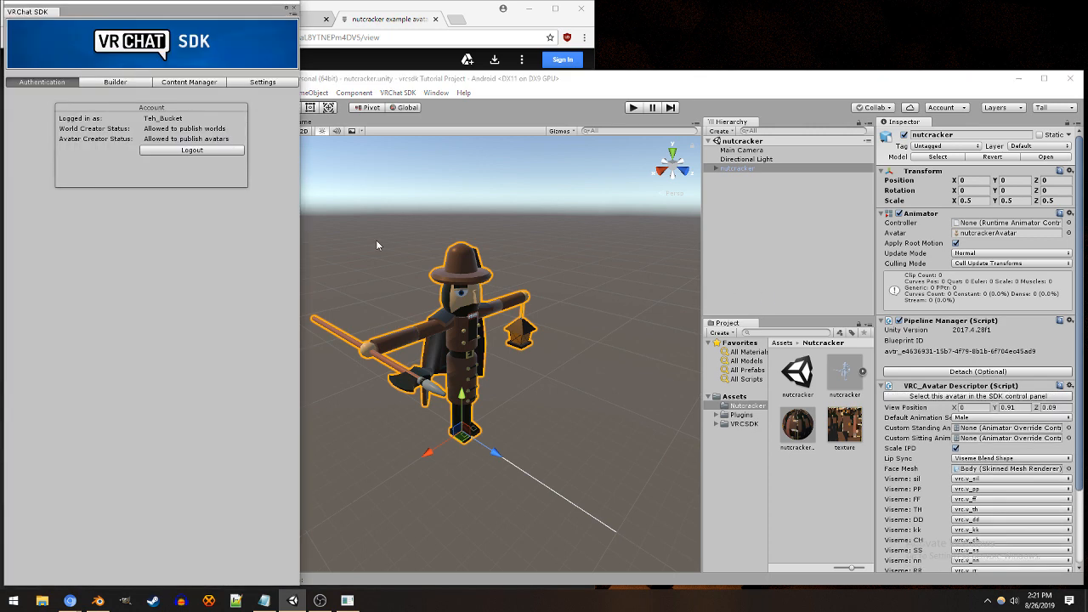
left_click(114, 82)
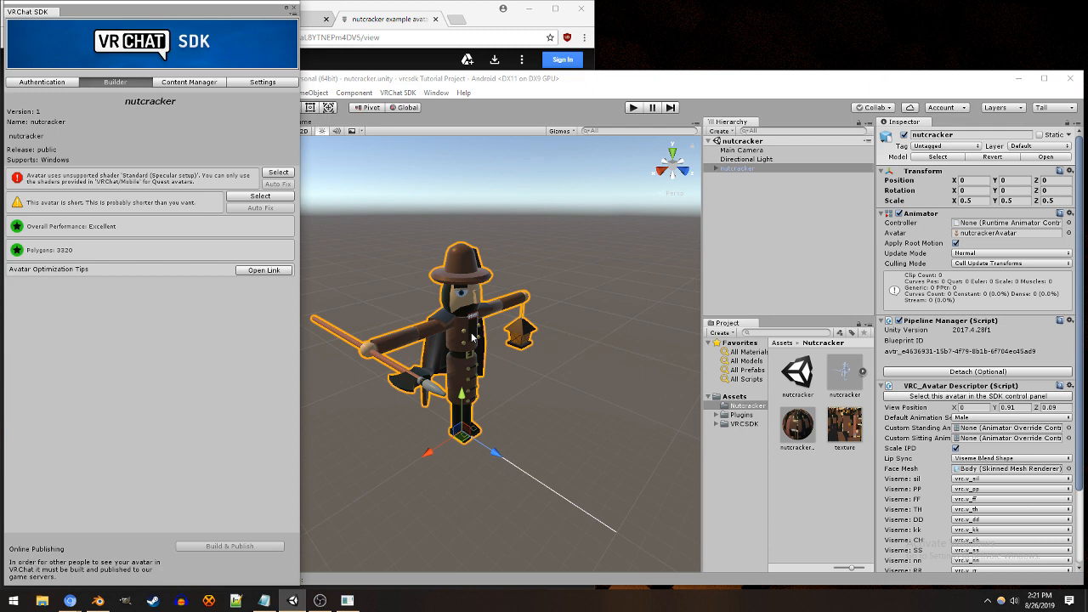
Step: Select the avatar's Body mesh and look through the shader options of its nutcracker mat material
left_click(807, 439)
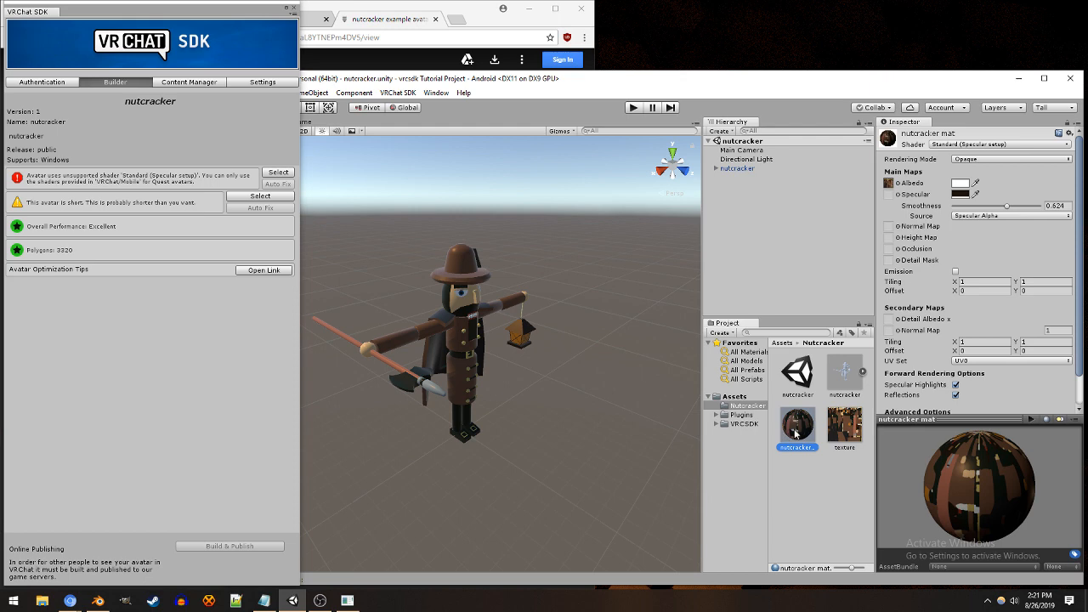
left_click(804, 472)
left_click(480, 334)
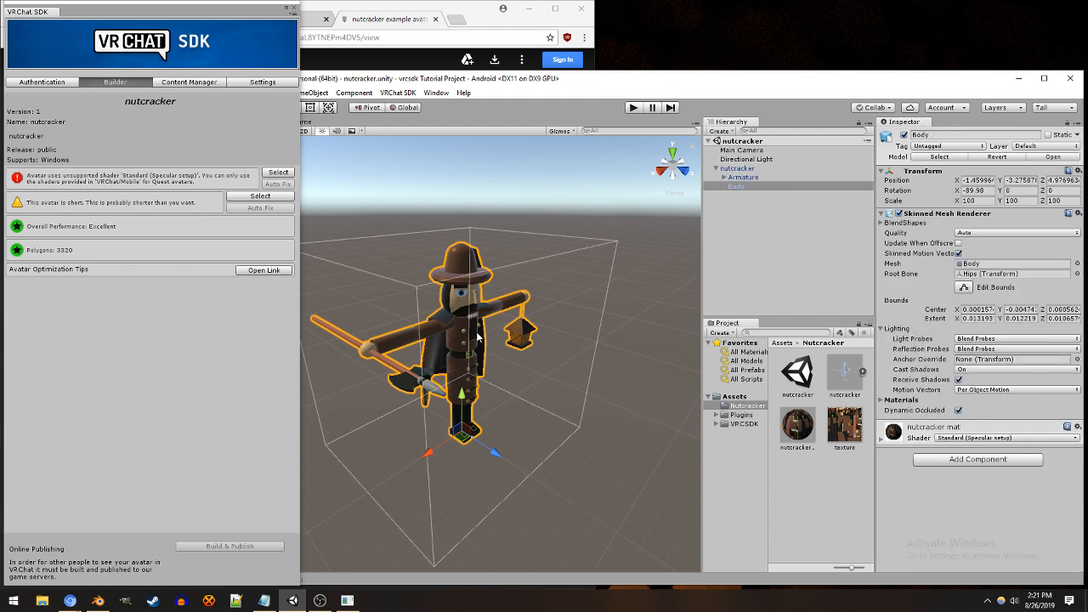
left_click(738, 186)
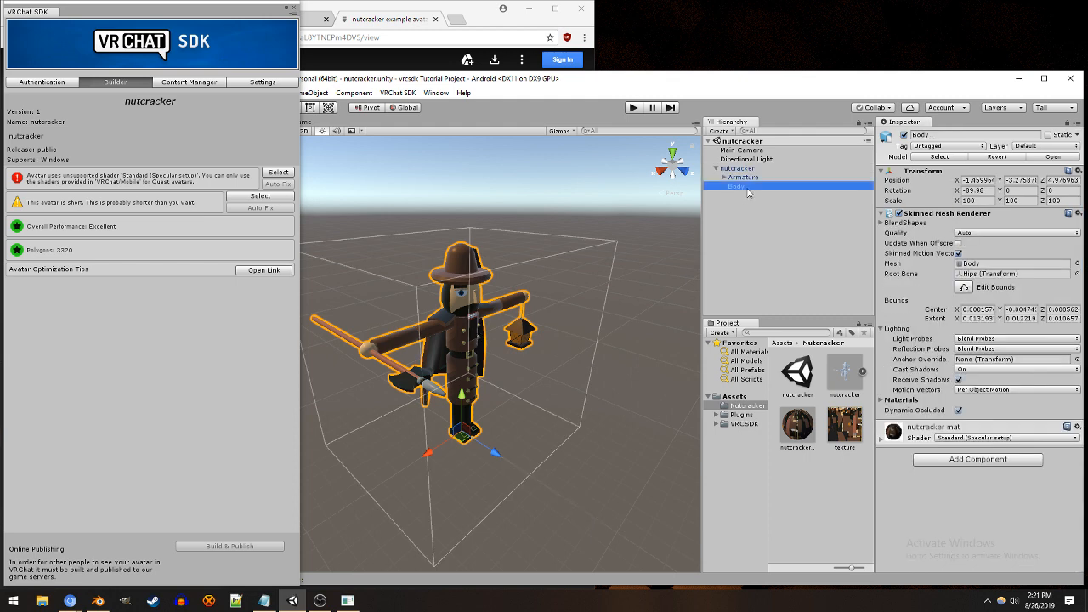
left_click(913, 431)
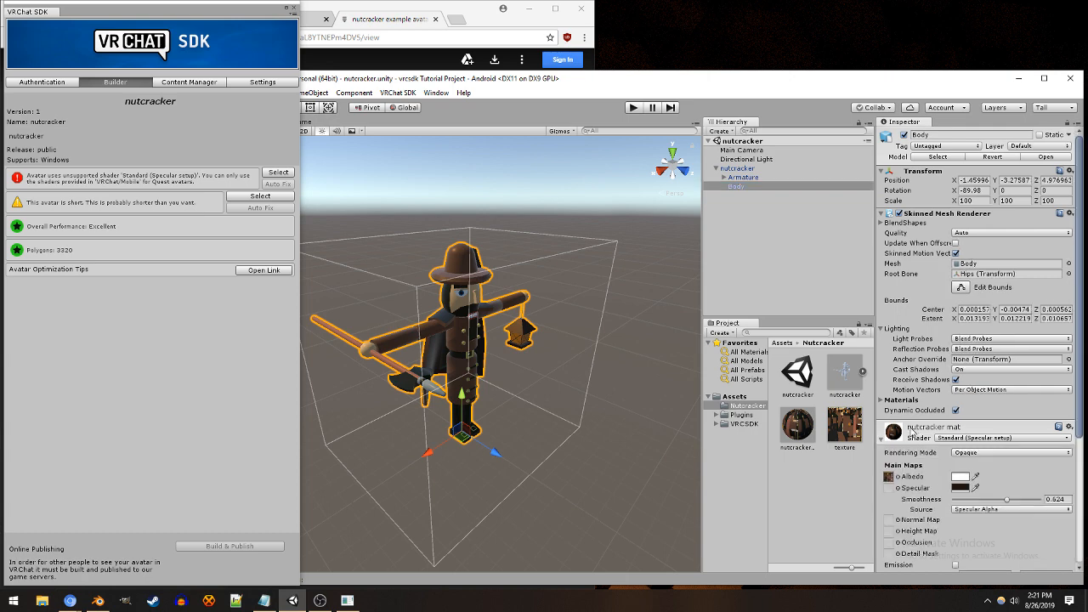
scroll(934, 382, "down", 7)
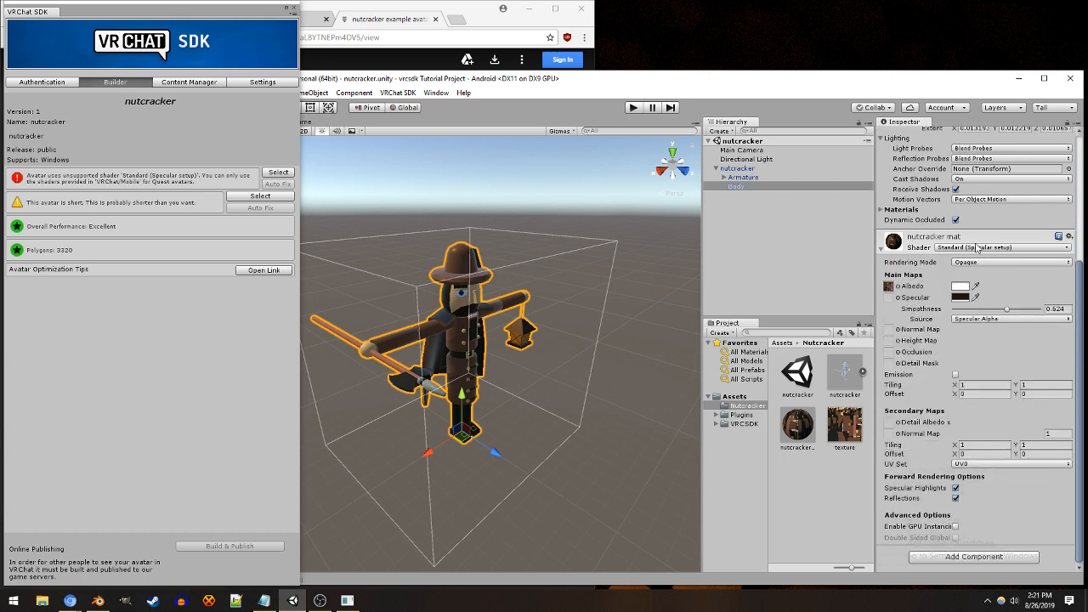
left_click(974, 249)
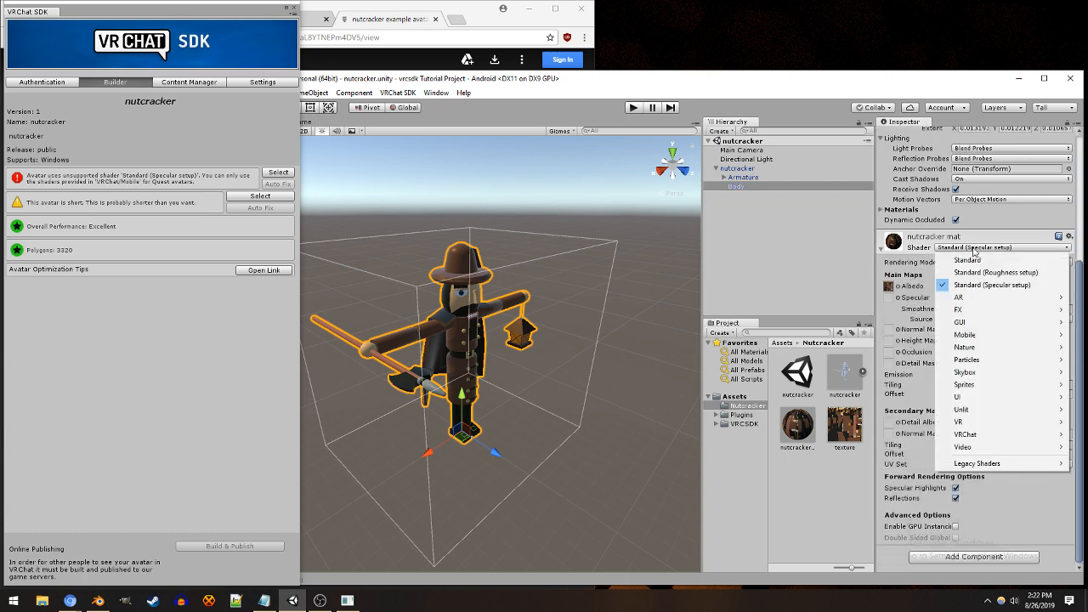
mouse_move(1002, 416)
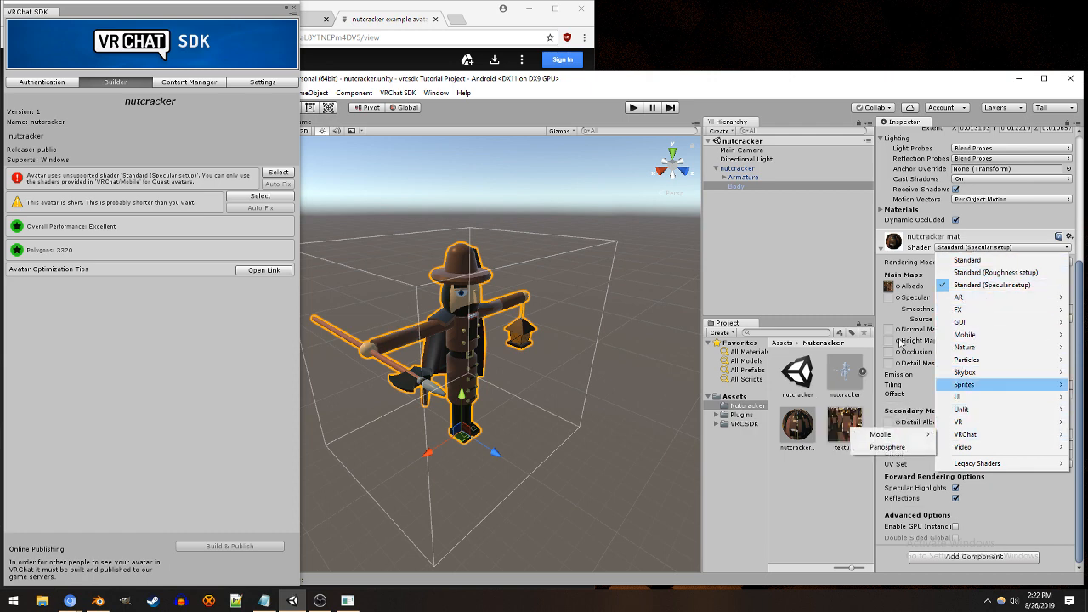
left_click(839, 259)
Step: Set the shader of the Body mesh's nutcracker mat material to VRChat/Mobile/Diffuse
left_click(736, 185)
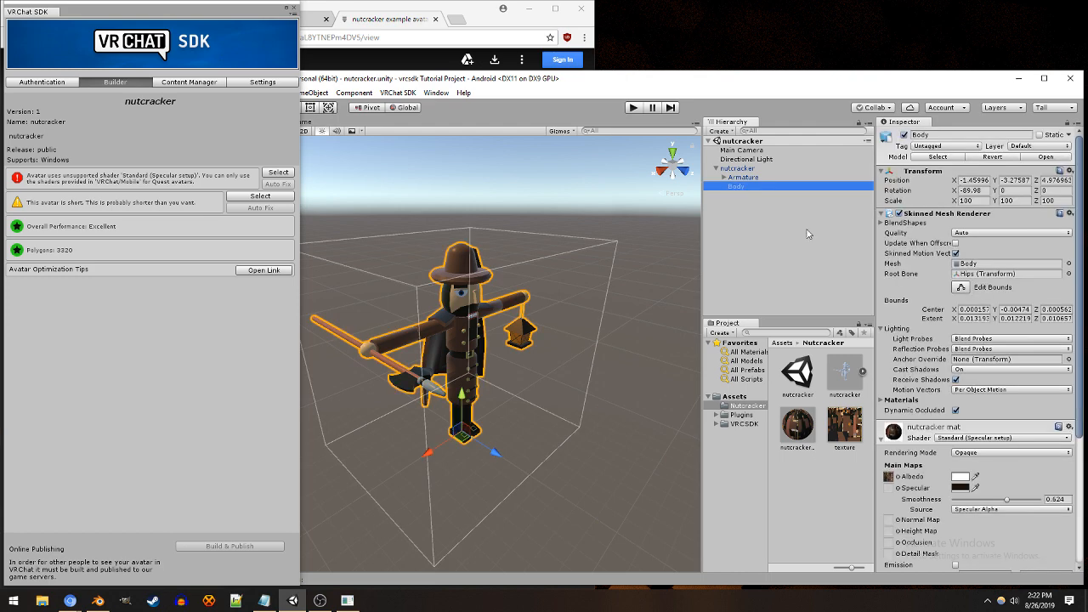
scroll(1035, 343, "down", 5)
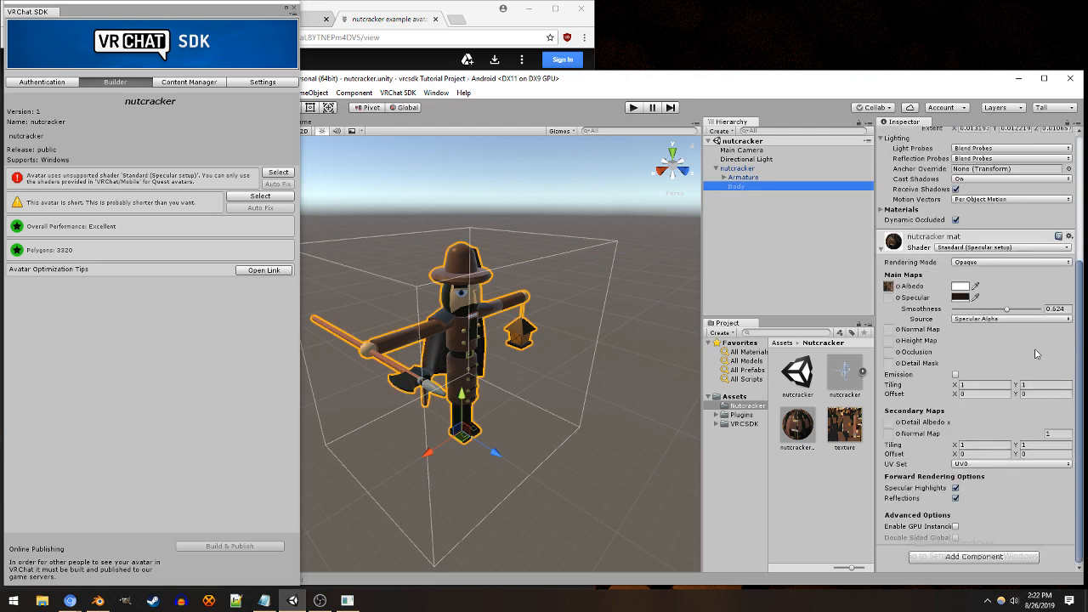
left_click(894, 244)
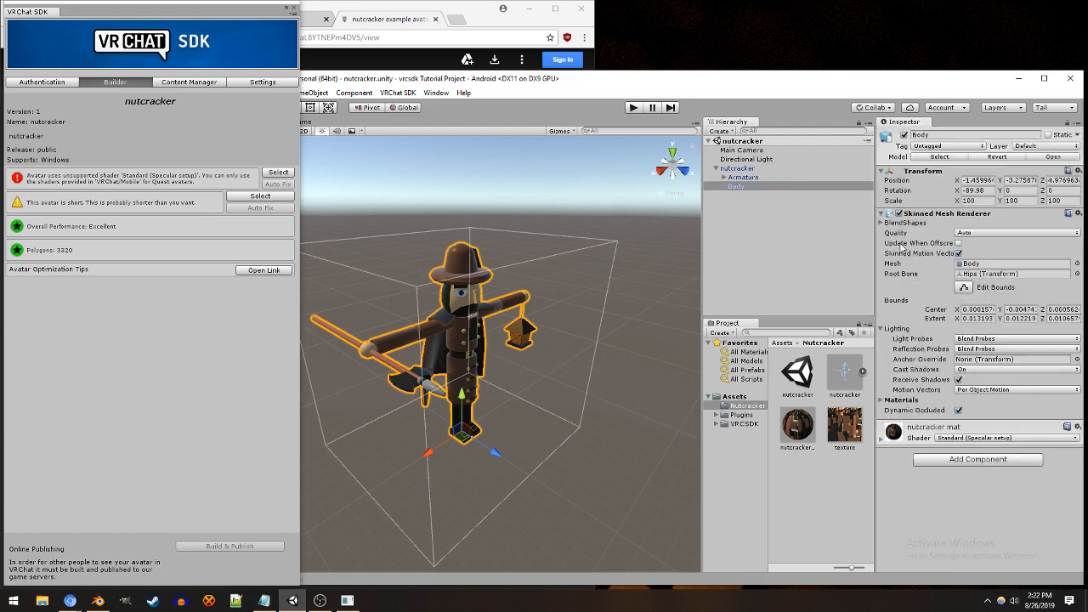
left_click(879, 440)
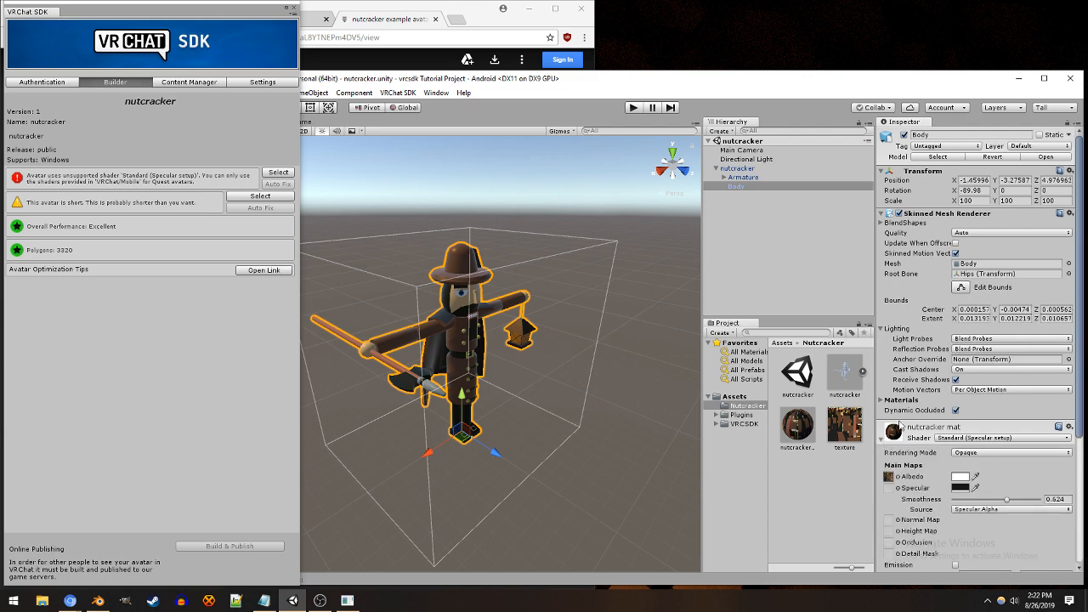
scroll(948, 396, "down", 3)
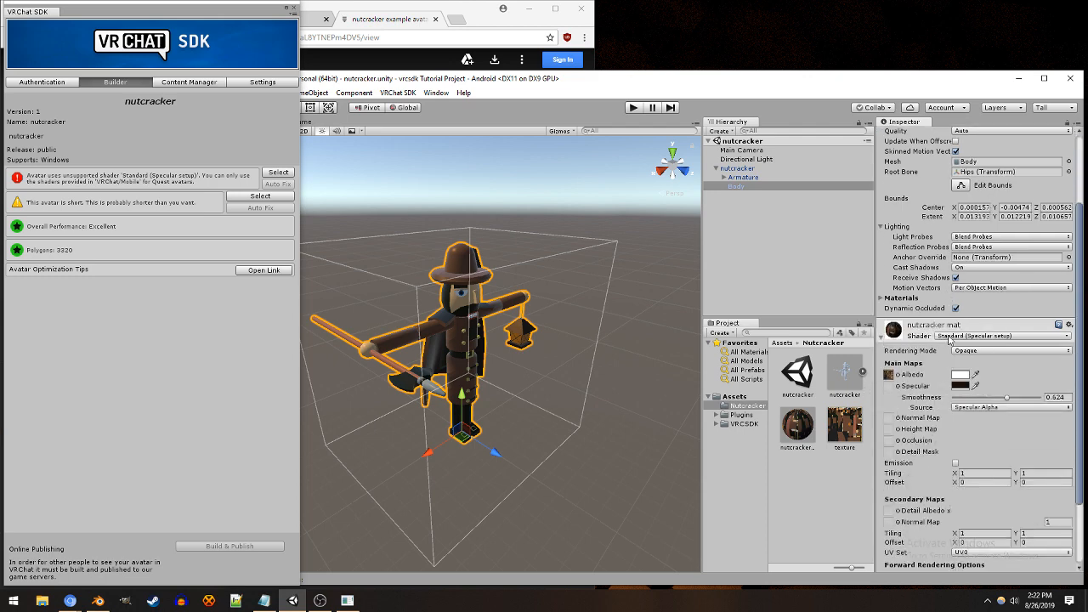
scroll(927, 327, "down", 3)
scroll(941, 326, "up", 2)
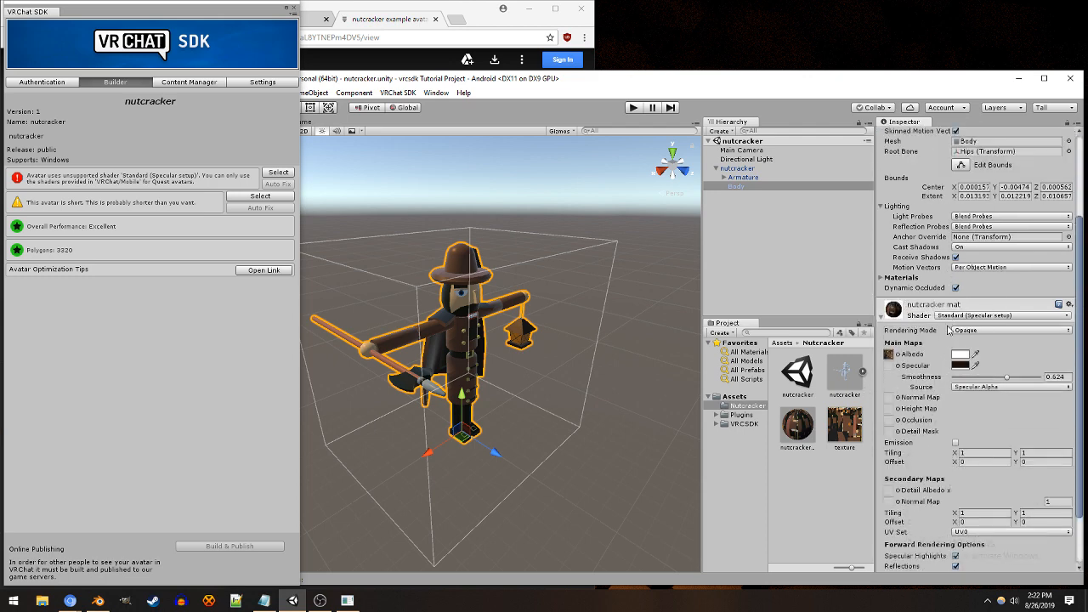
left_click(881, 317)
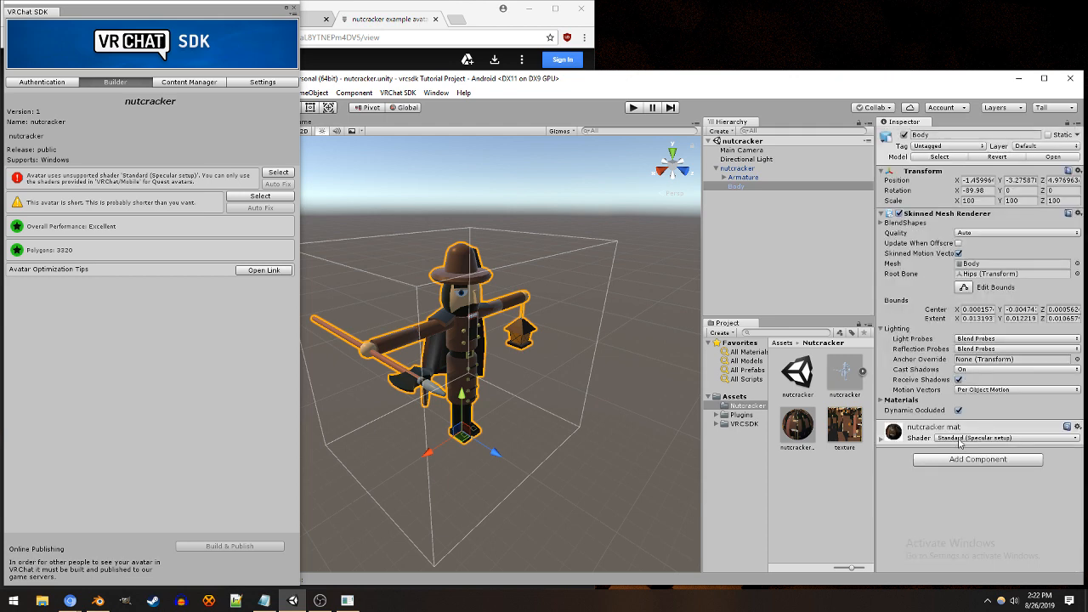
left_click(958, 438)
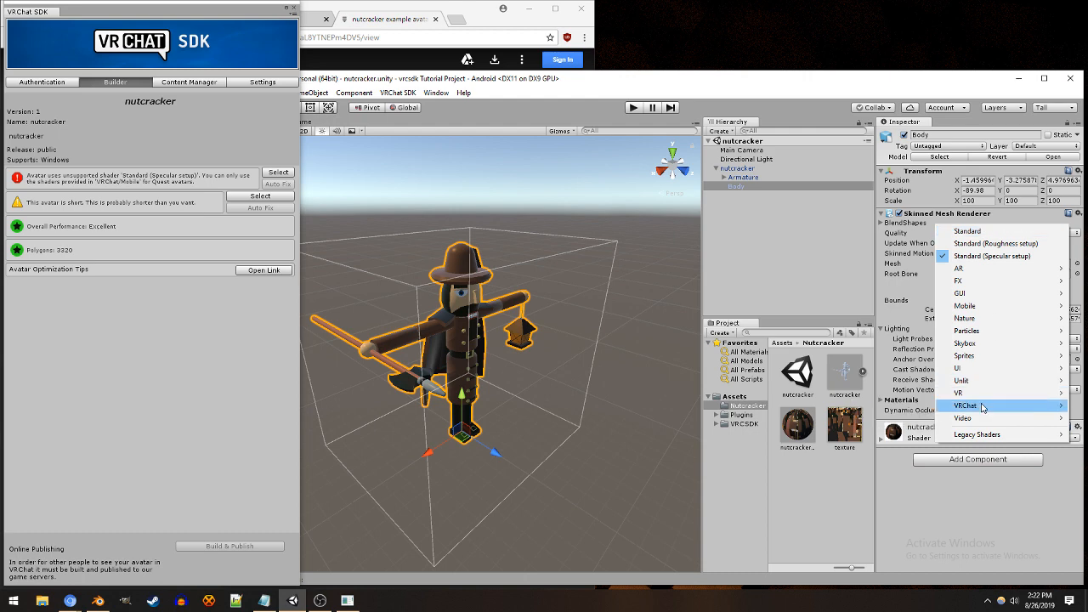
mouse_move(982, 408)
mouse_move(915, 410)
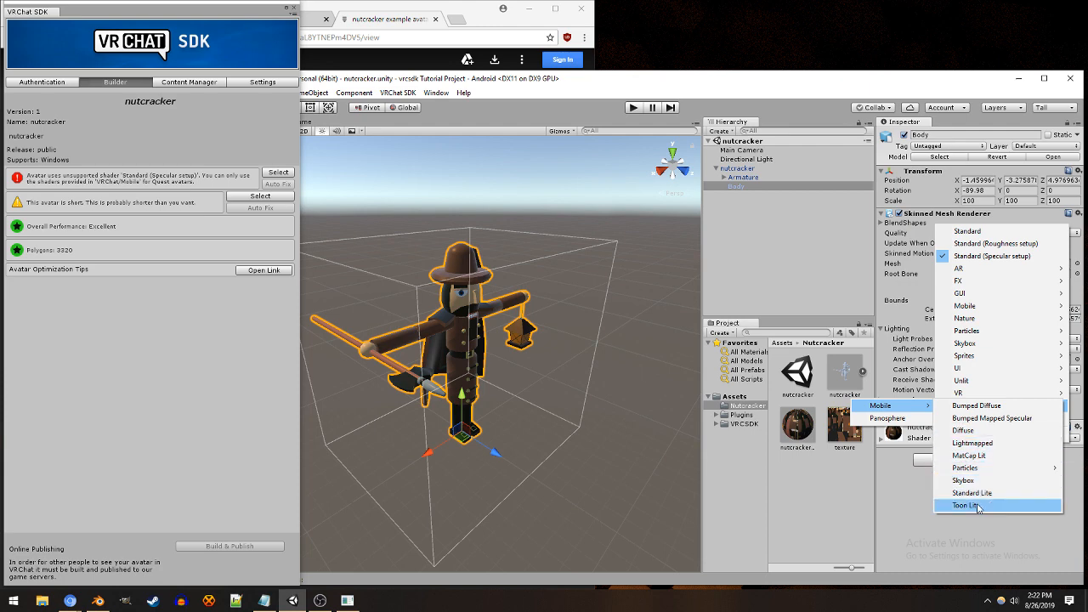
left_click(993, 432)
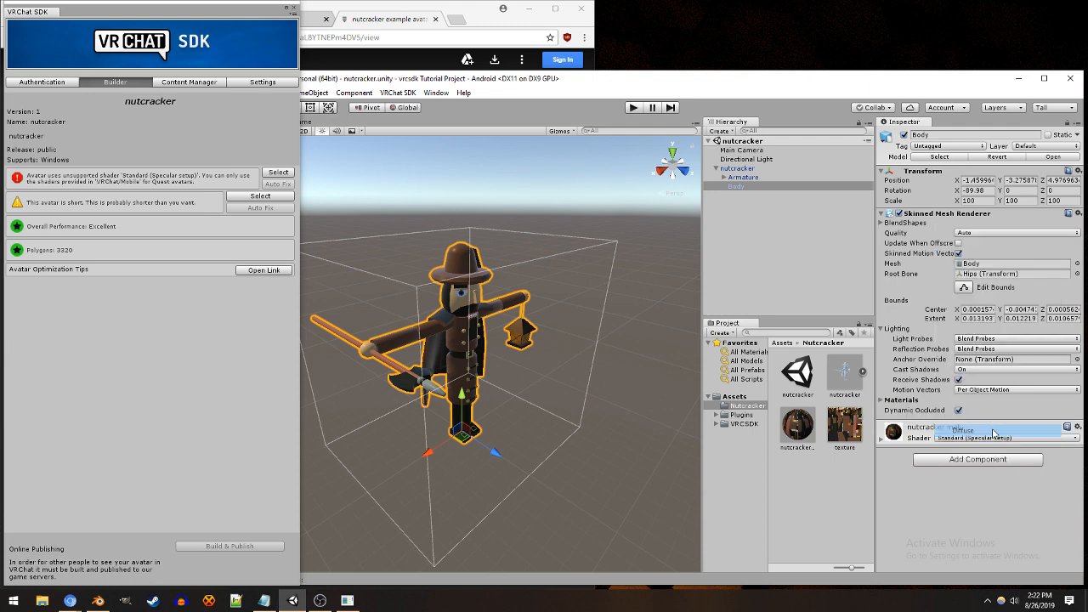
Step: Try the VRChat/Mobile/Toon Lit shader on nutcracker mat and switch it back to VRChat/Mobile/Diffuse
left_click(969, 438)
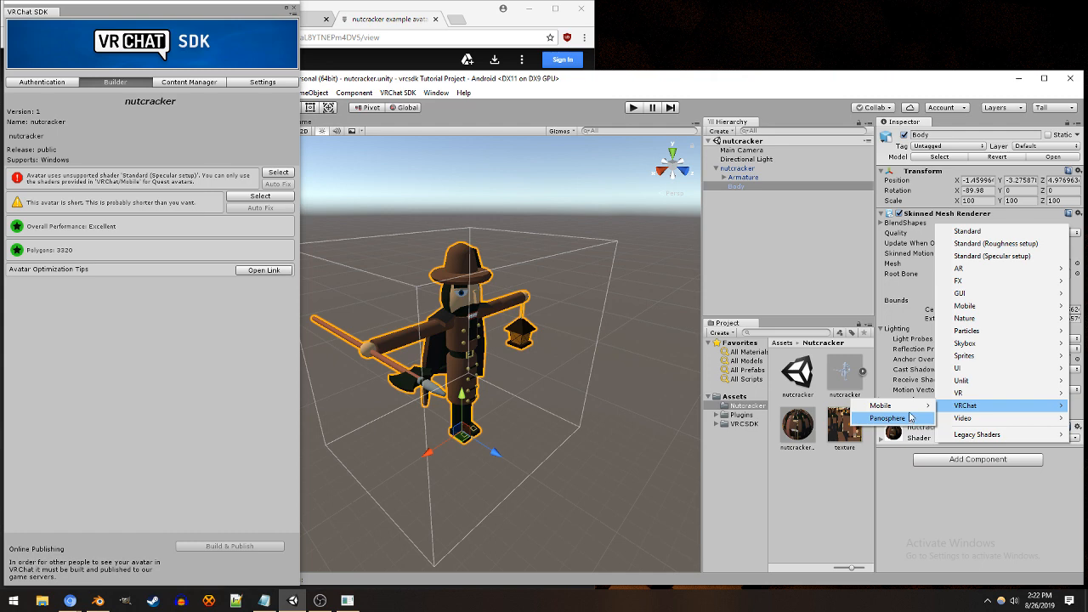
left_click(998, 505)
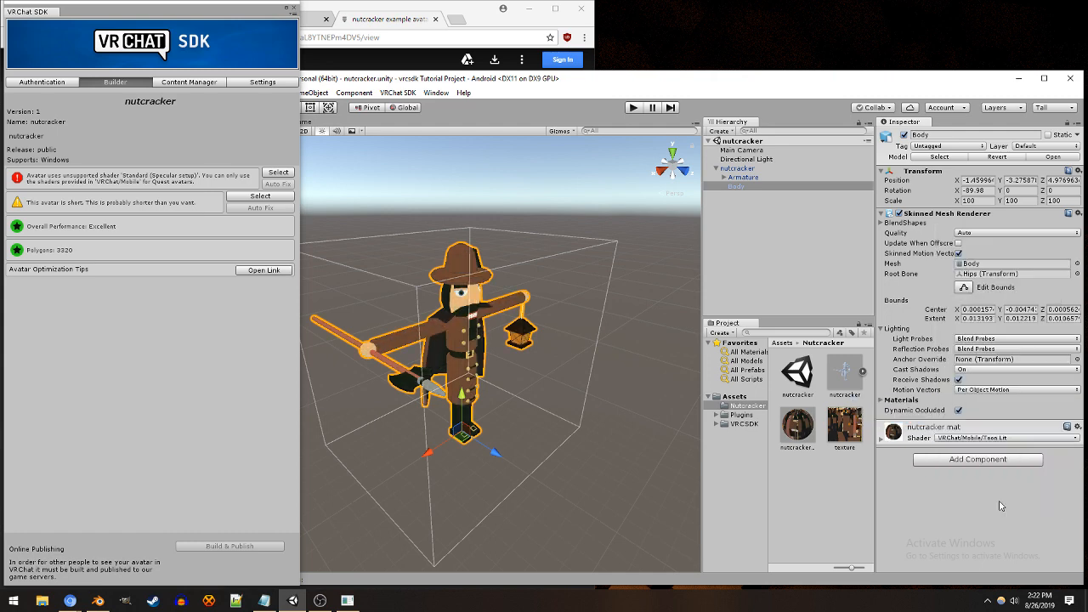
left_click(976, 439)
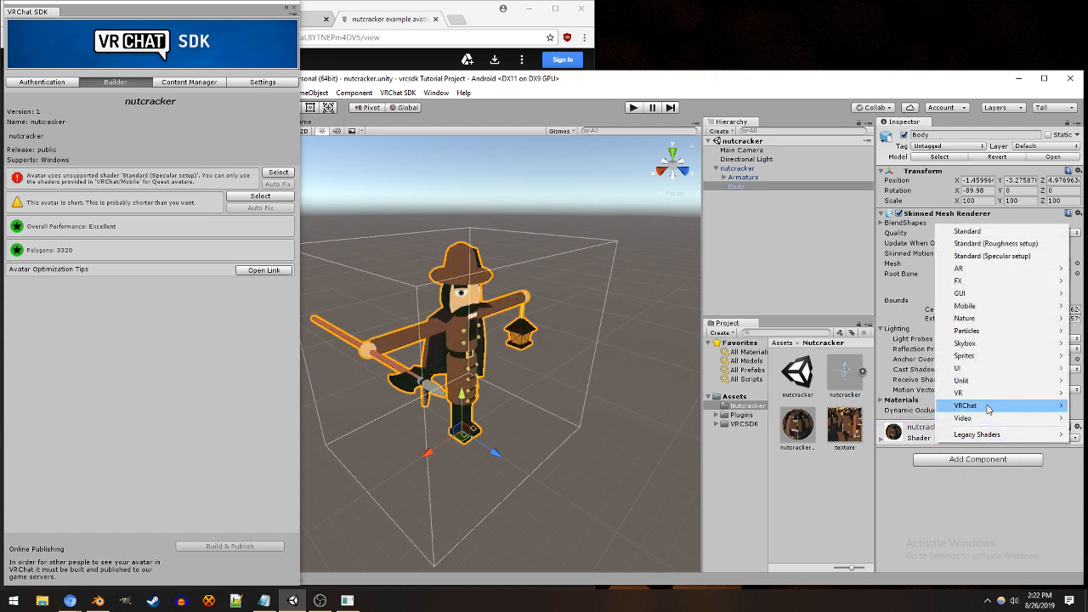
mouse_move(988, 408)
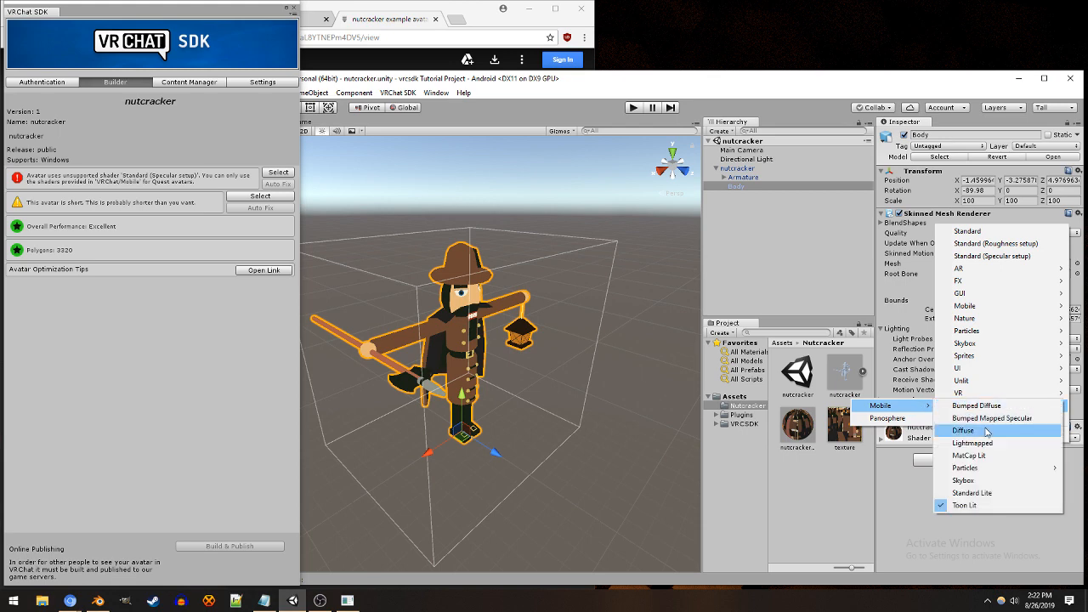
left_click(985, 431)
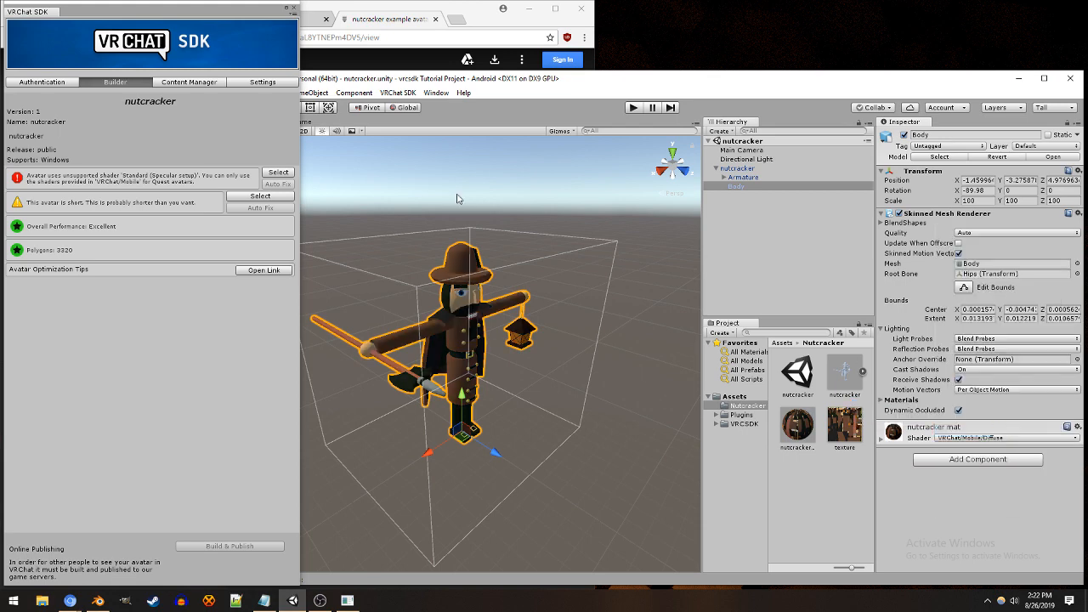
Step: Move the Unity window clear of the SDK control panel and save the nutcracker scene
left_click_drag(346, 83, 356, 86)
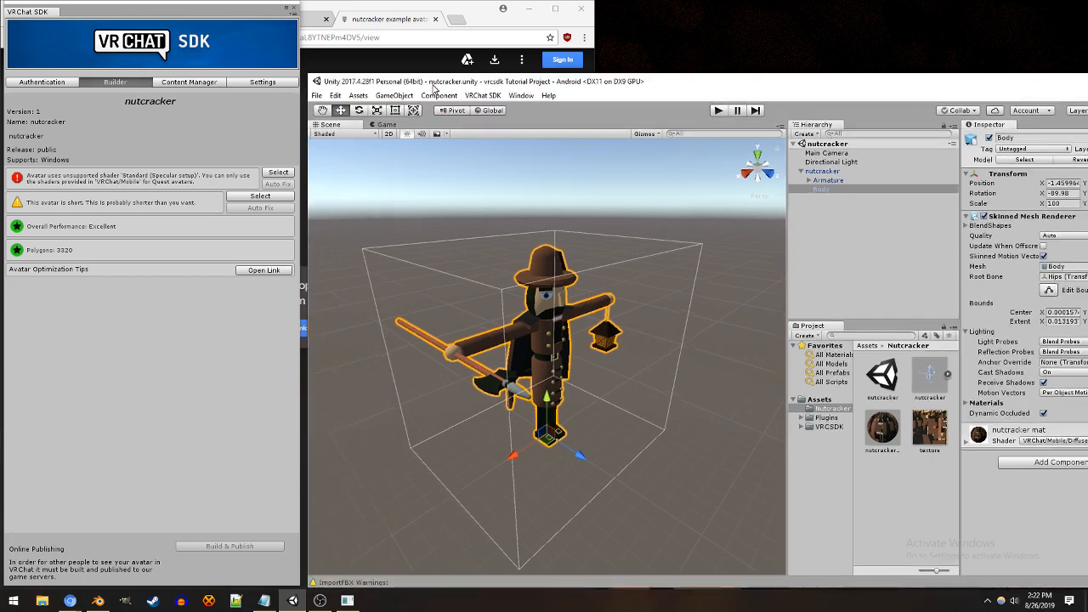
left_click(318, 95)
left_click(375, 141)
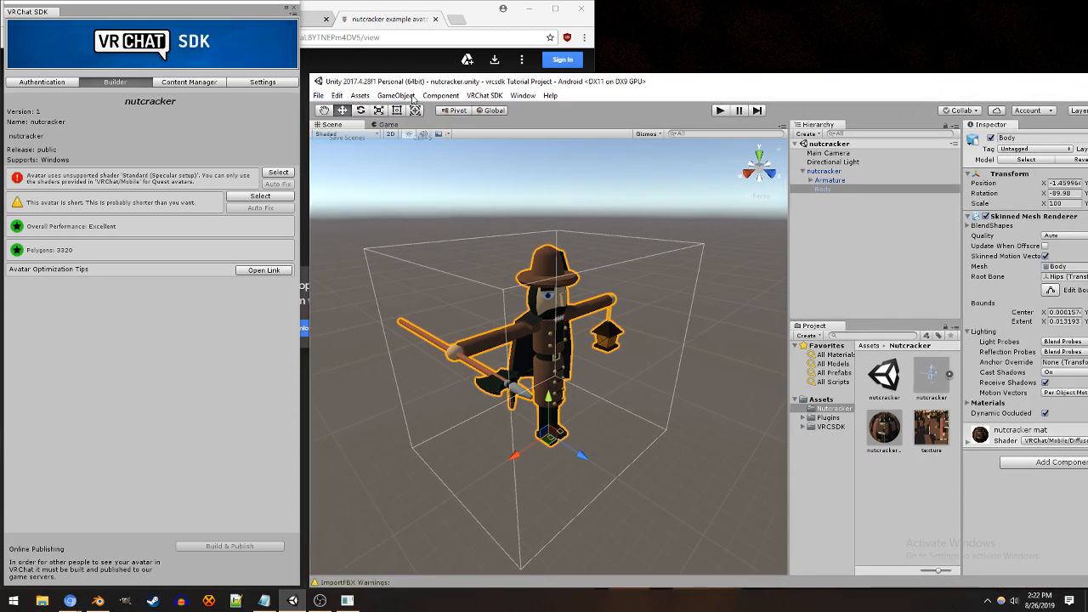
Step: Build and publish the Android version of the nutcracker avatar, confirming the content rights and uploading it under its existing name
left_click_drag(453, 85, 371, 94)
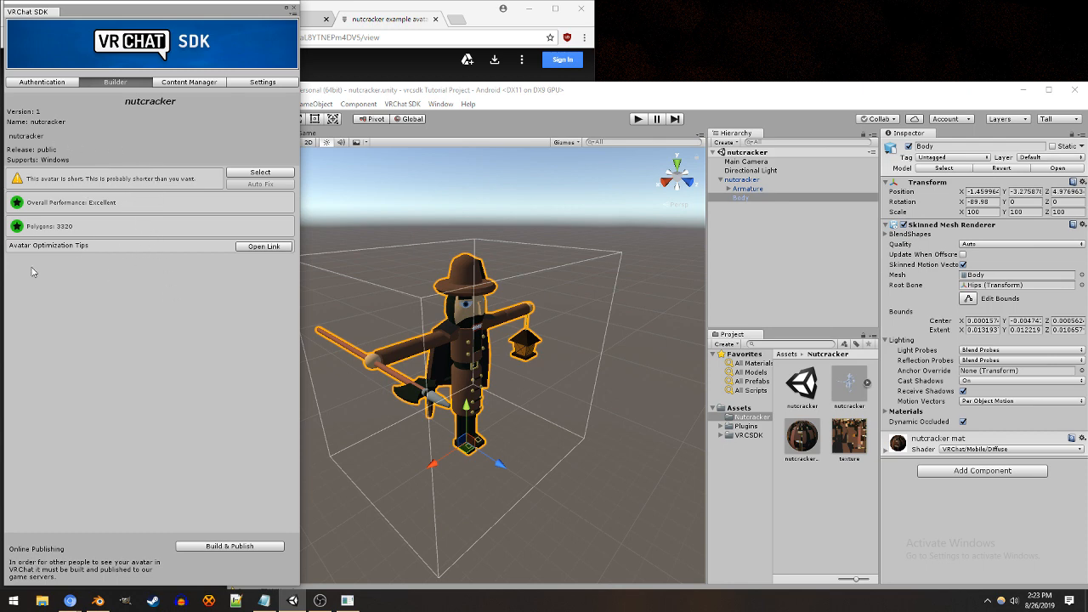
left_click(232, 548)
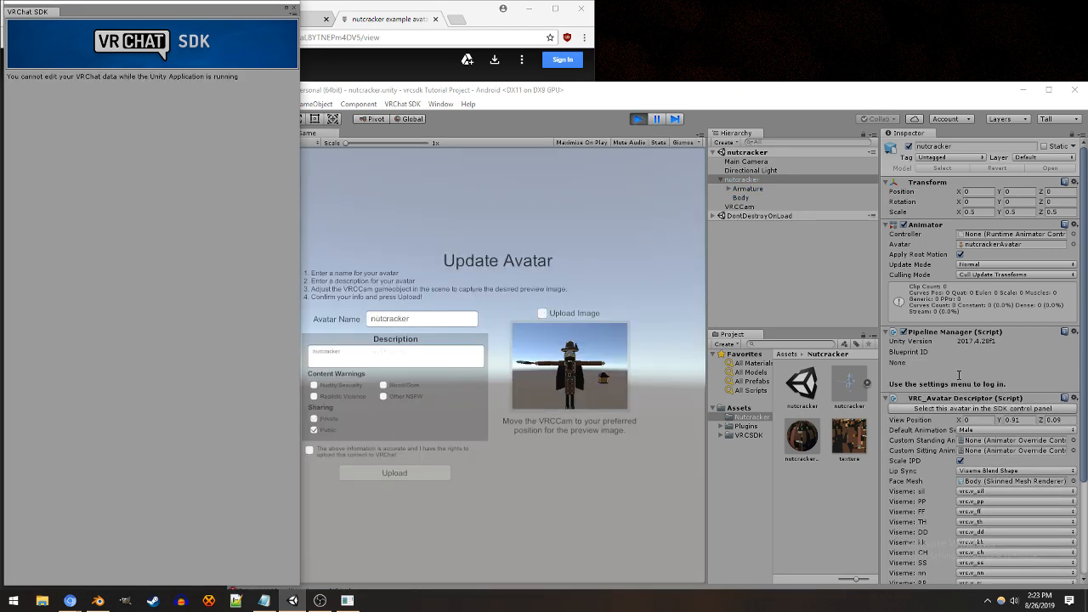
left_click(309, 450)
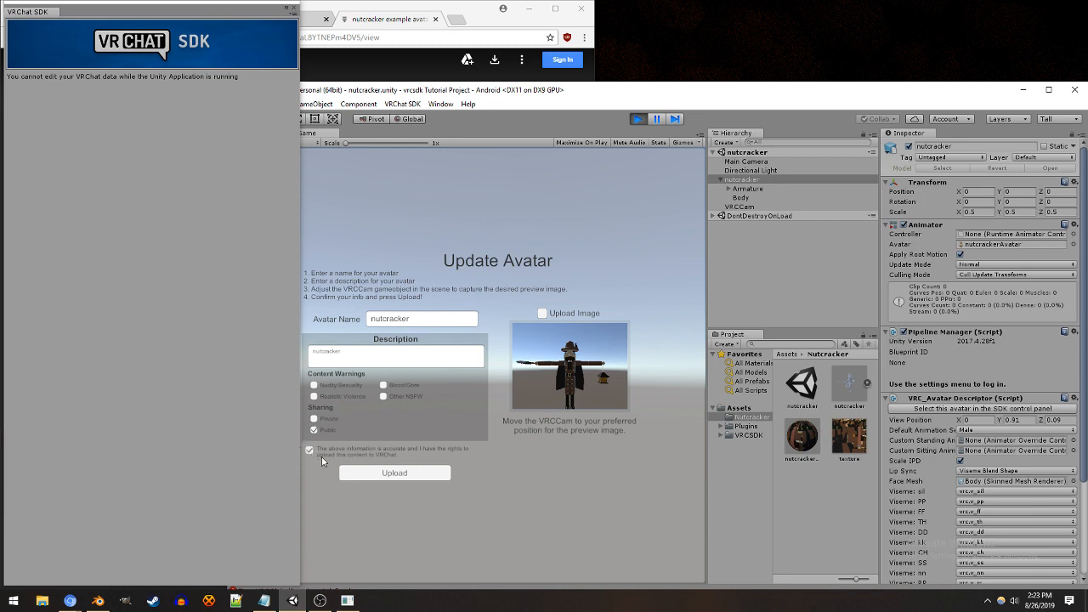
left_click(363, 473)
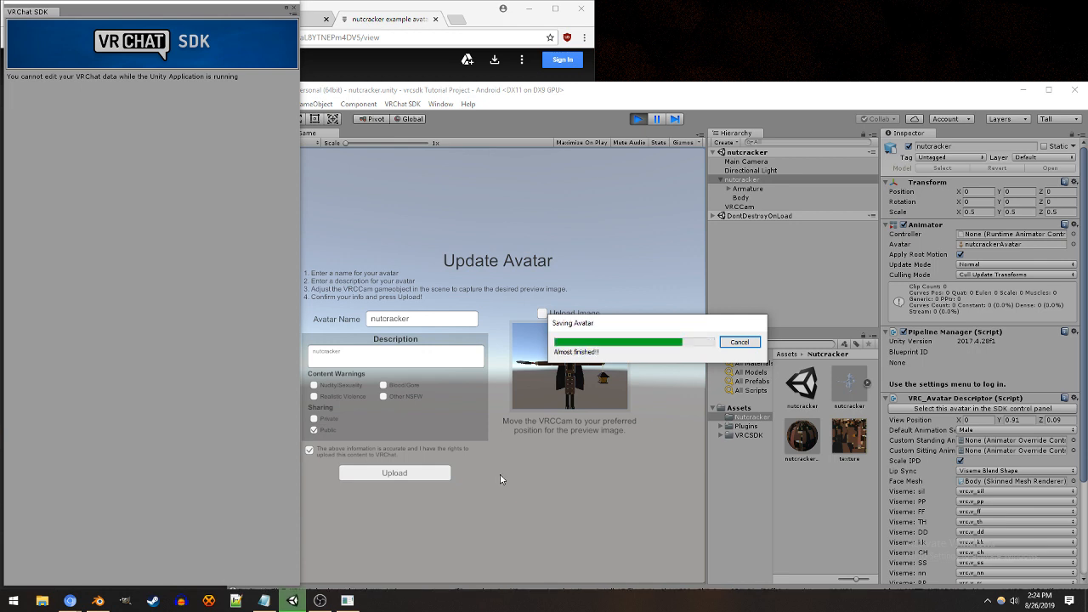
left_click(736, 369)
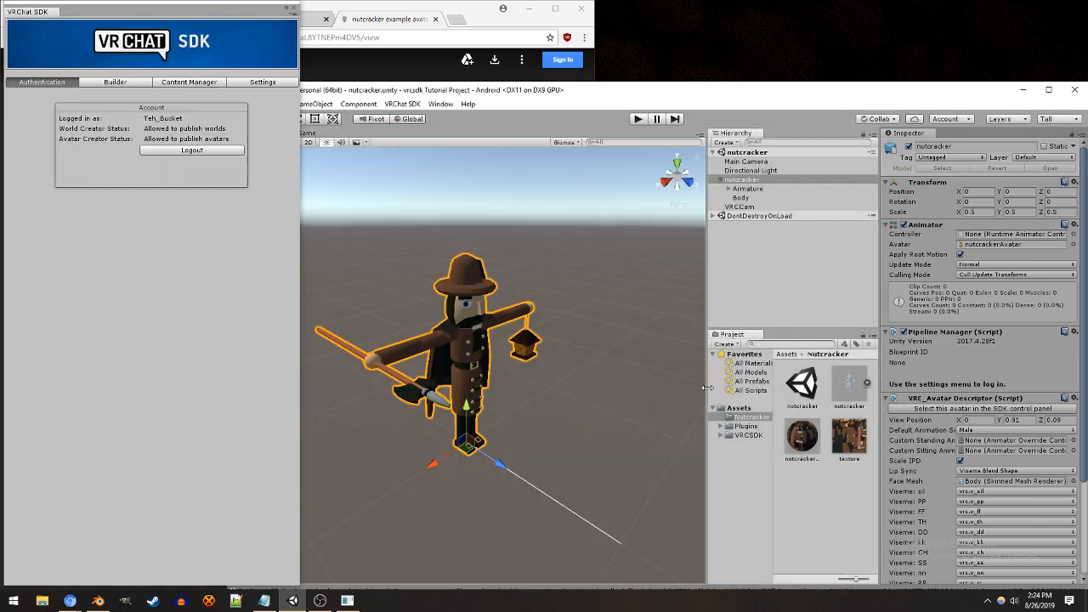
Step: Find the avatar "a bowl of rice with eyes and legs watching" among the uploaded content and copy its ID
left_click(185, 81)
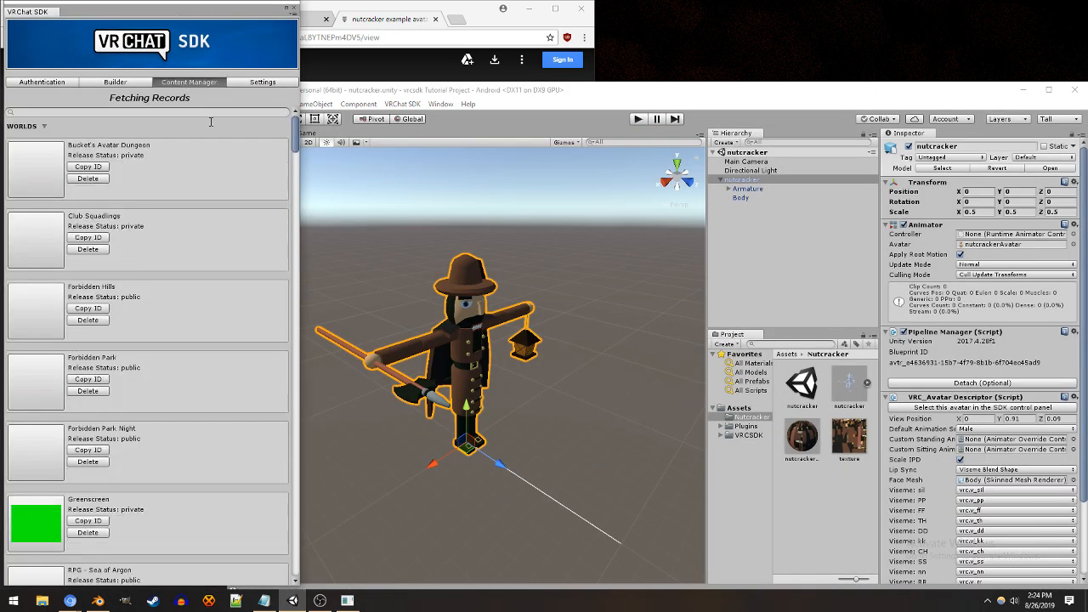
scroll(234, 172, "down", 10)
scroll(238, 173, "down", 2)
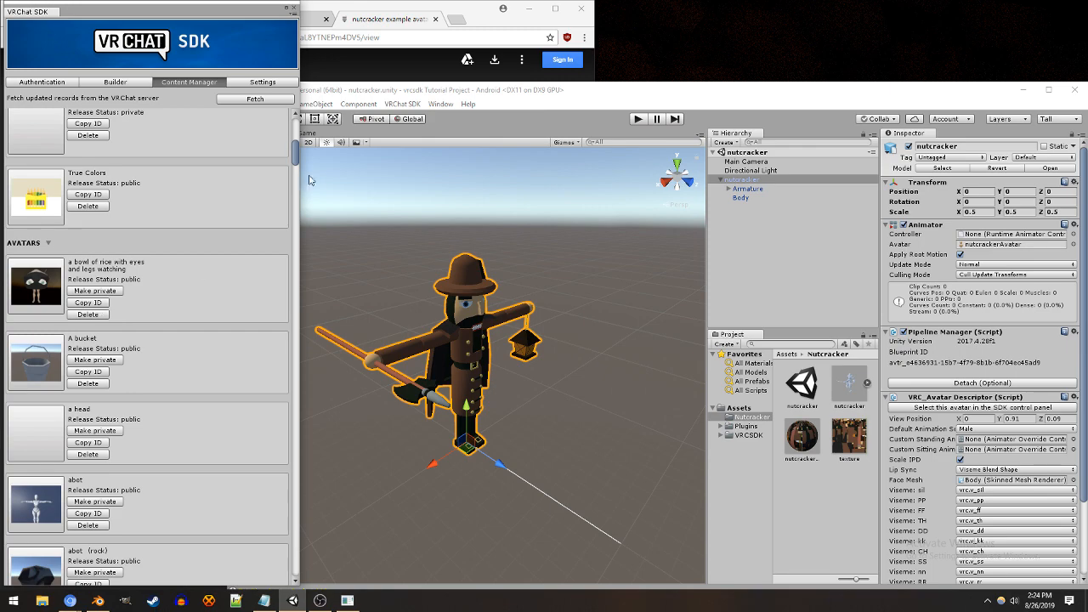
left_click_drag(296, 157, 296, 134)
scroll(204, 327, "down", 2)
scroll(213, 306, "down", 5)
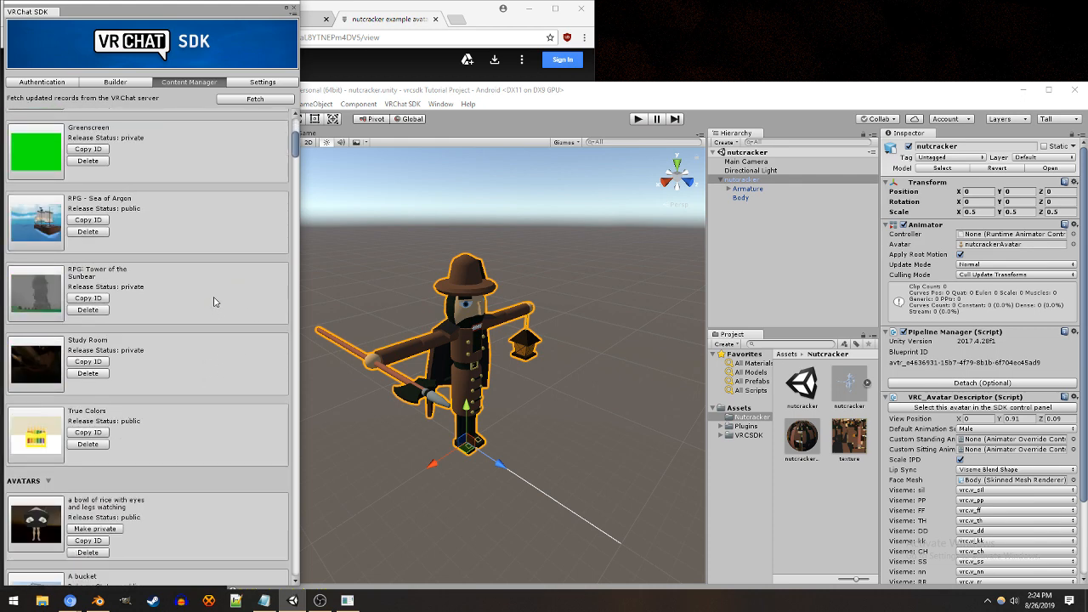
left_click(98, 405)
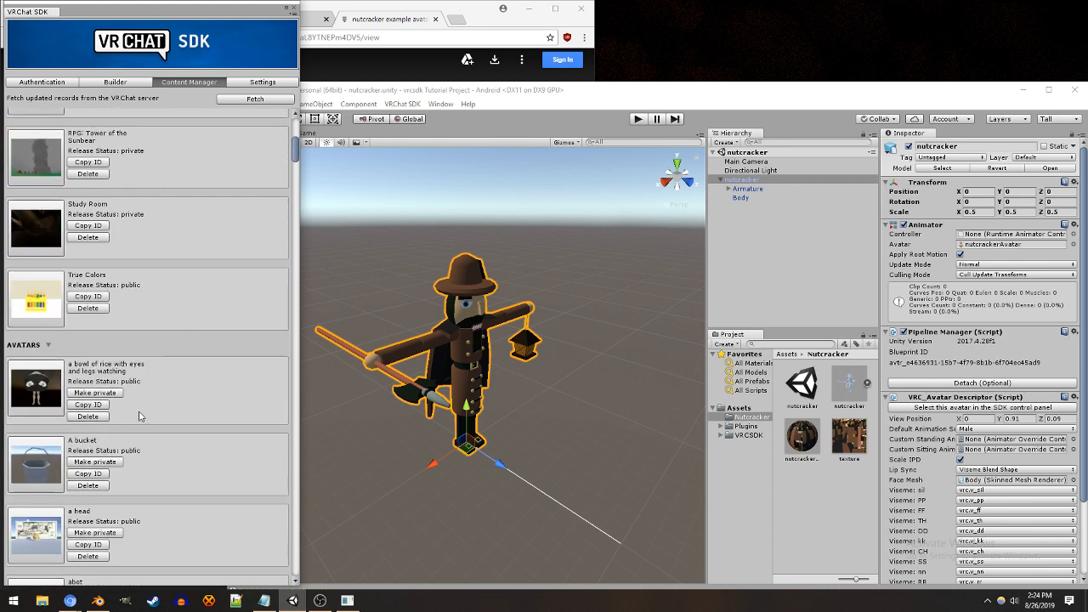
Step: Detach the nutcracker's current blueprint ID in its Pipeline Manager and attach the copied avatar ID instead
left_click(1040, 384)
key("ctrl+v")
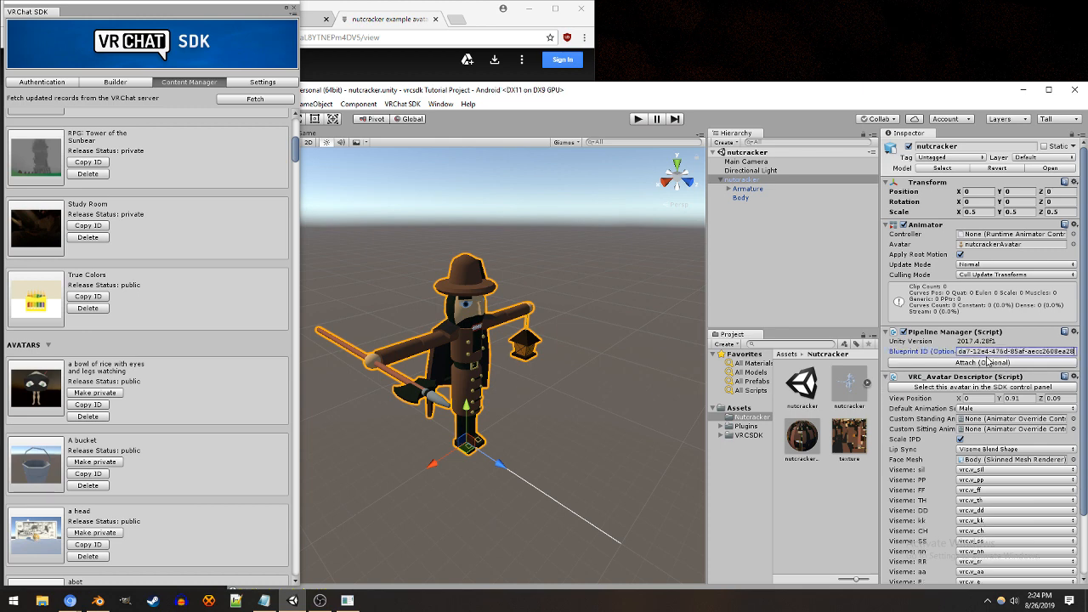
left_click(985, 362)
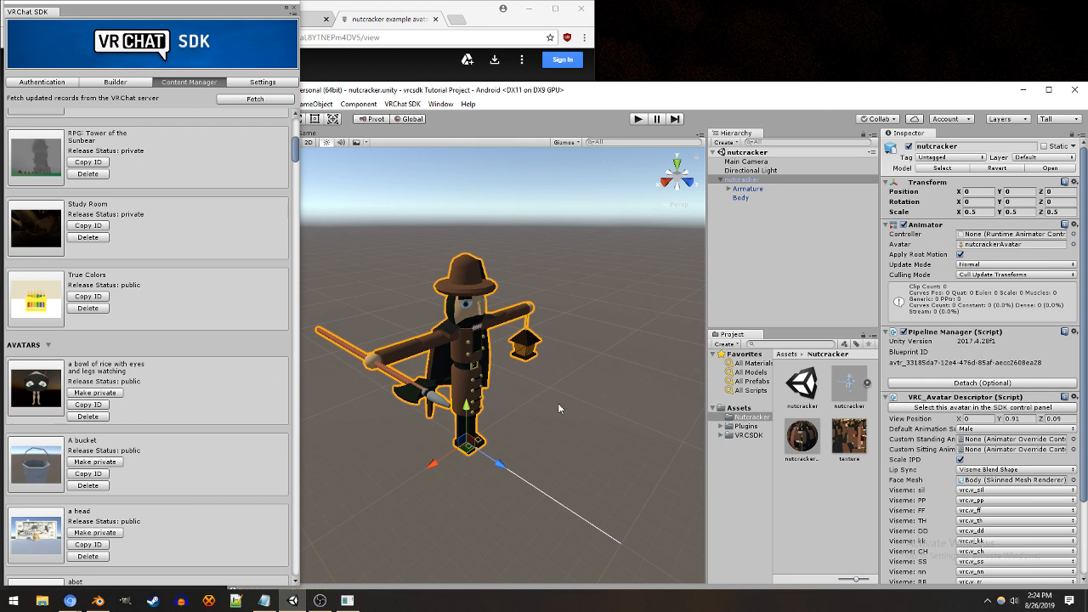
Step: Look over the SDK's settings and account status, and close the SDK control panel
left_click(242, 82)
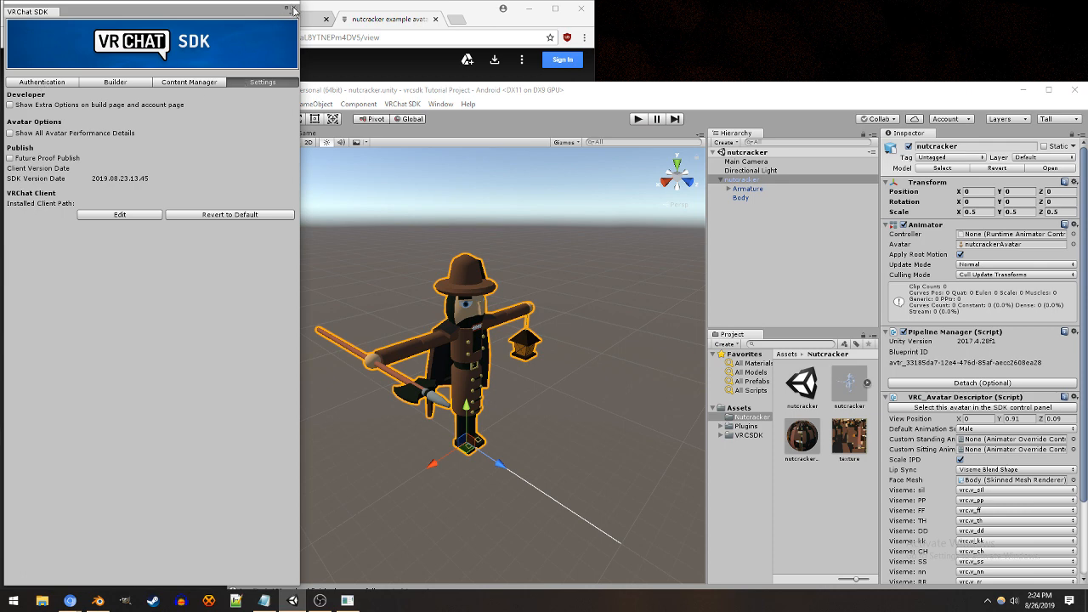
left_click(66, 83)
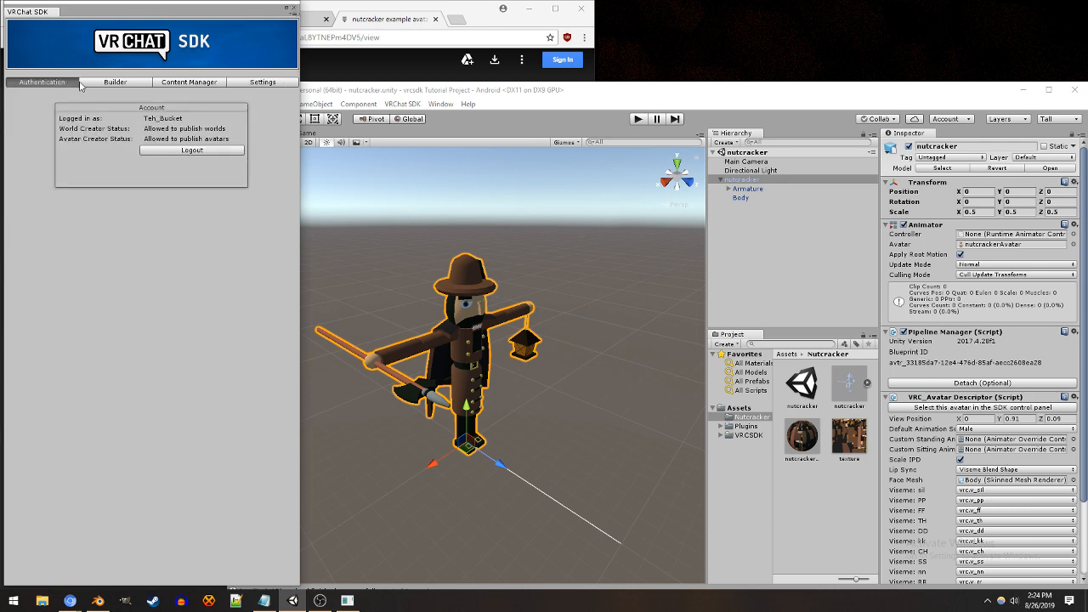
left_click(294, 9)
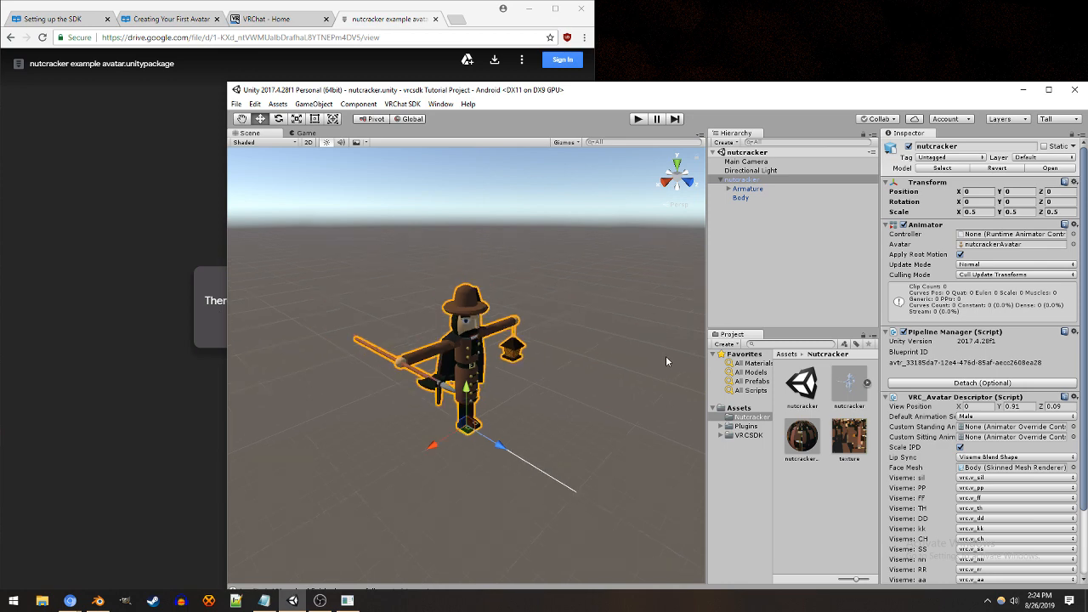
scroll(667, 361, "up", 3)
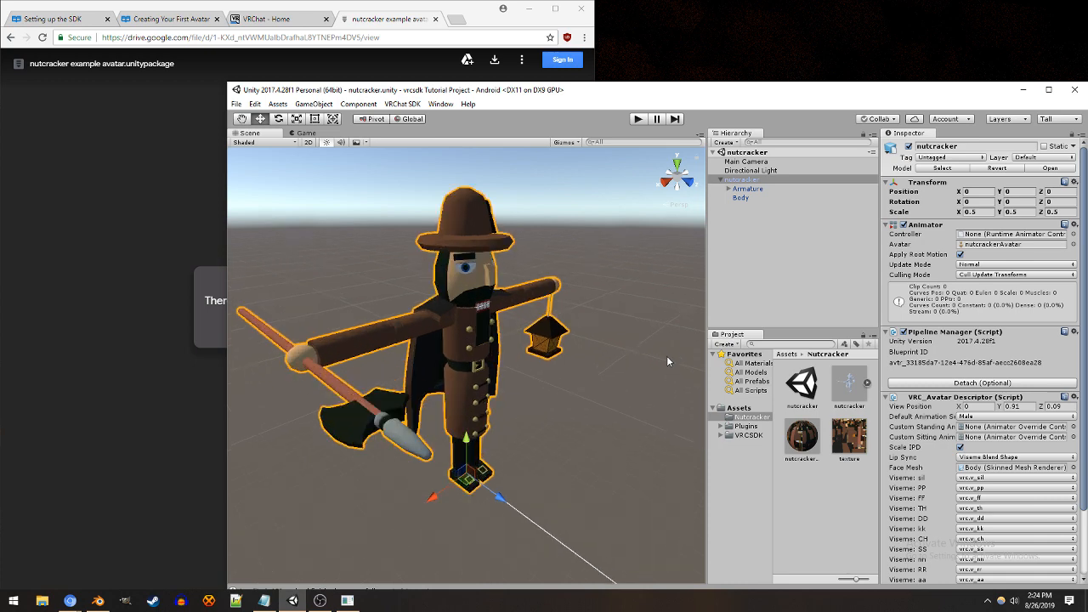
scroll(668, 360, "down", 2)
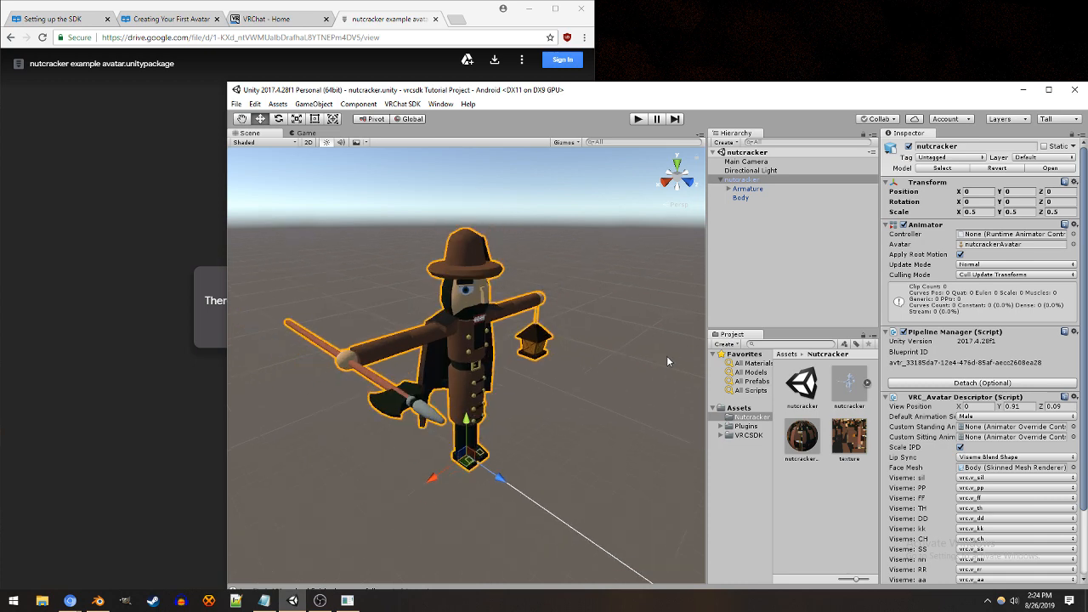